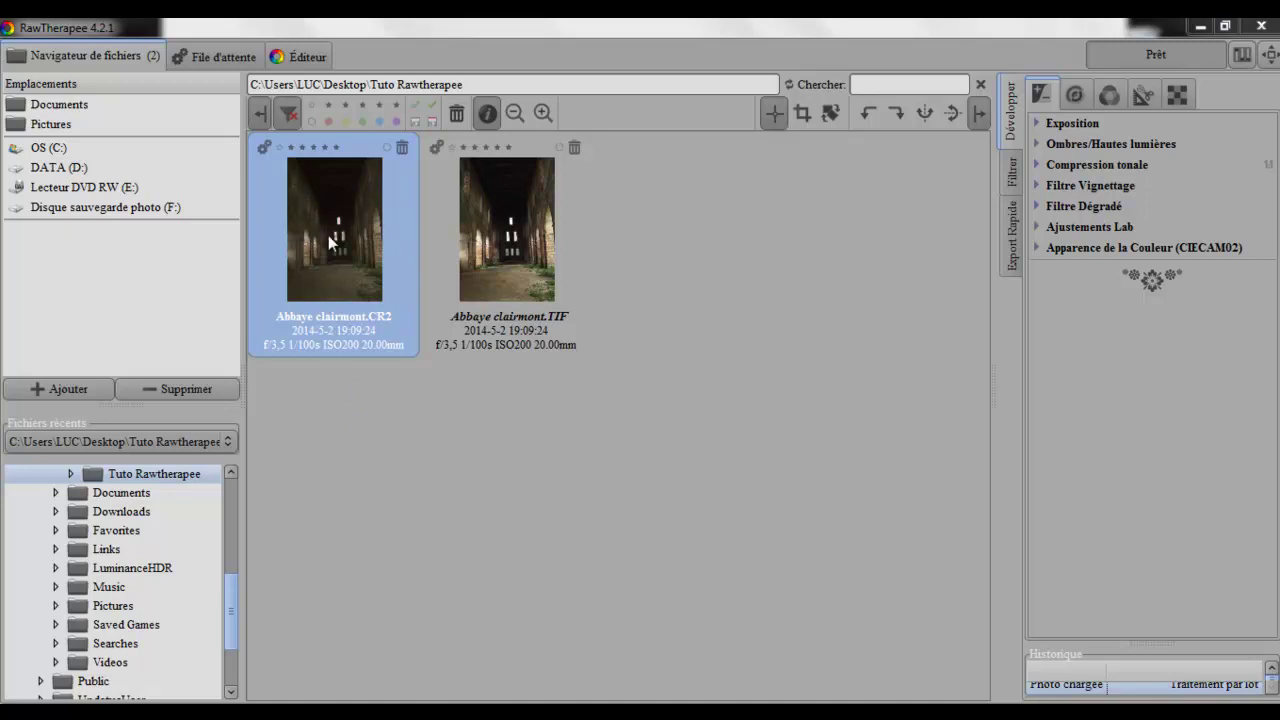
Open Abbaye clairmont.CR2 in the editor and hide the filmstrip above the preview.
click(302, 55)
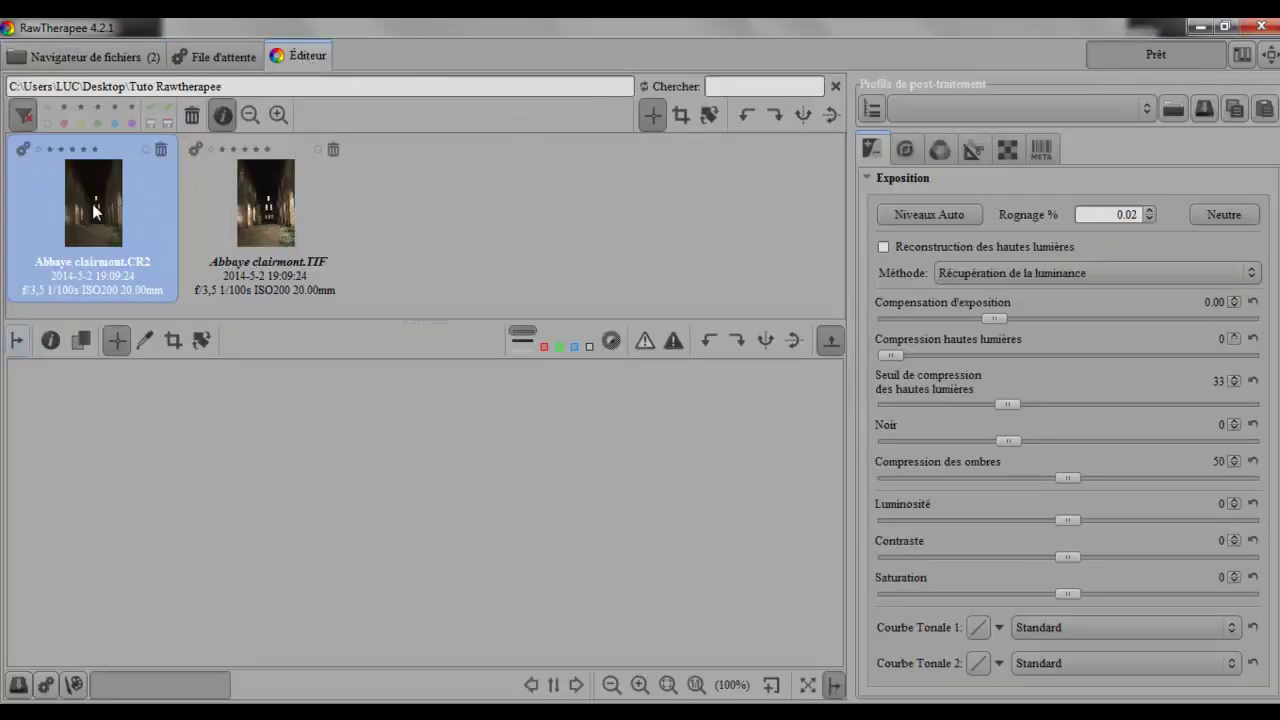
click(221, 208)
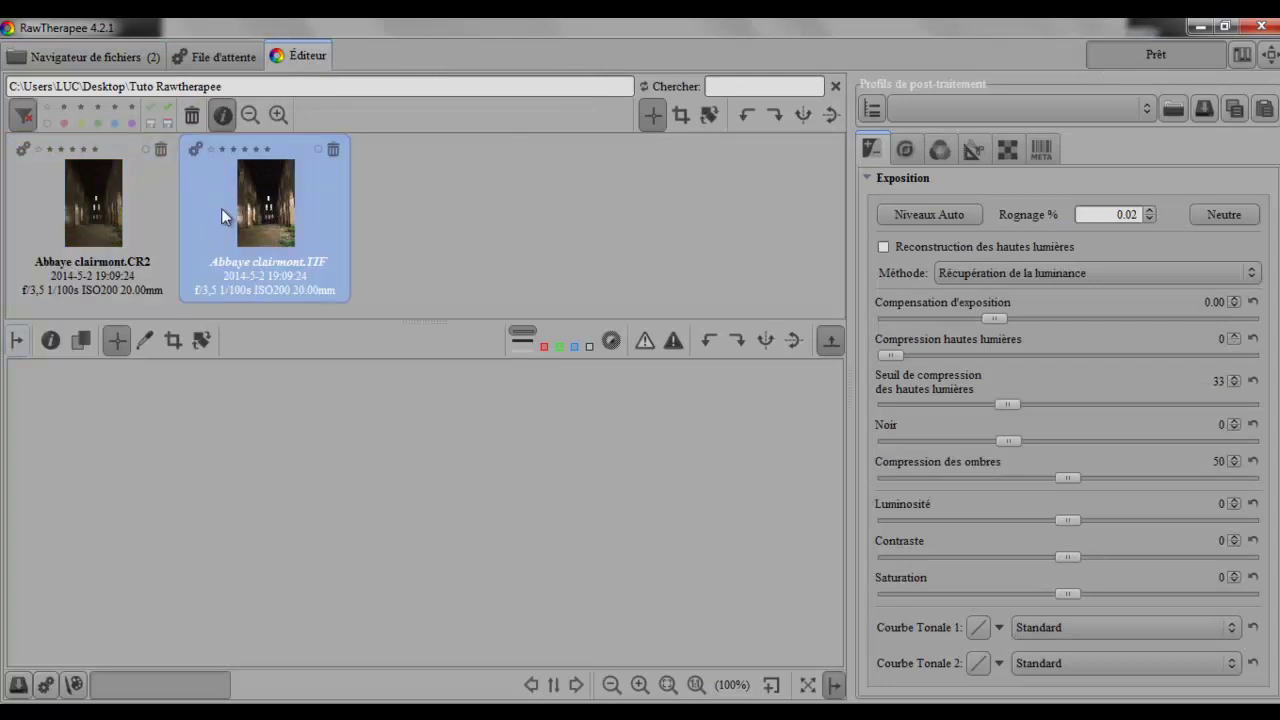
click(118, 215)
double_click(92, 208)
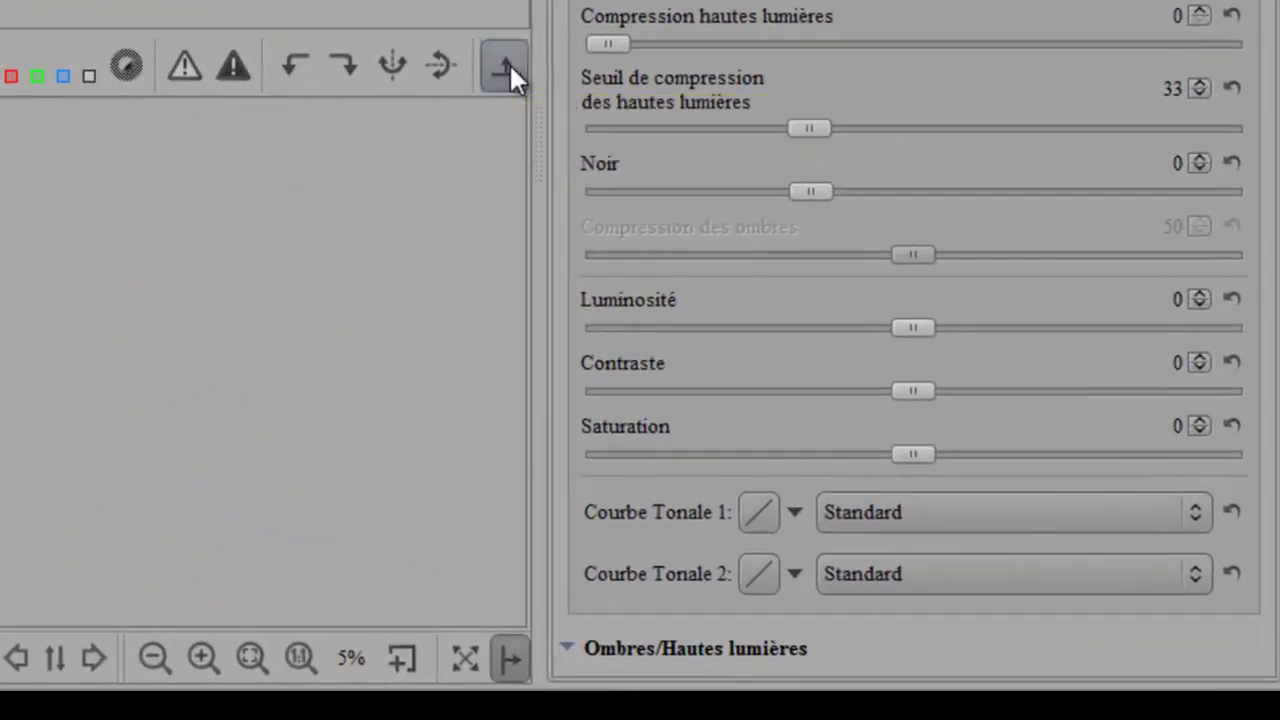
click(505, 68)
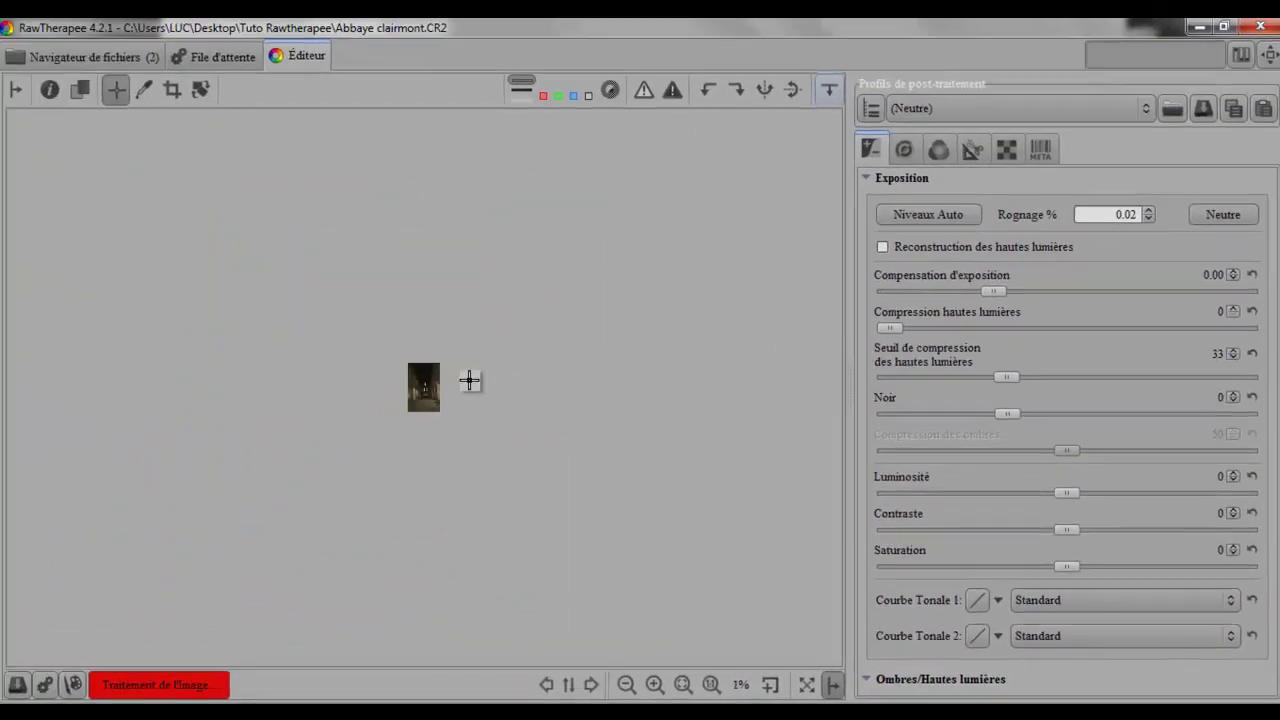
Enlarge the abbey photo in the preview and examine it as a whole.
scroll(469, 379, up, 1)
scroll(469, 377, up, 1)
scroll(469, 375, down, 1)
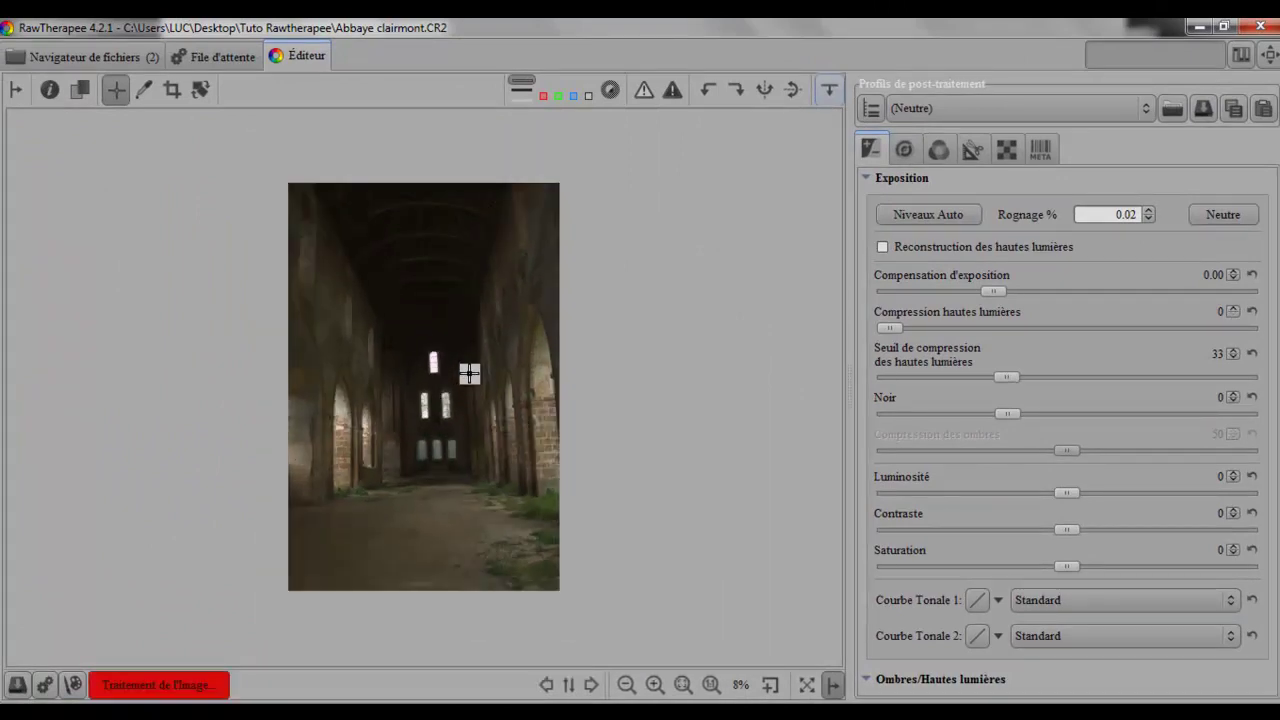
scroll(469, 375, up, 1)
scroll(470, 378, down, 1)
scroll(470, 382, up, 1)
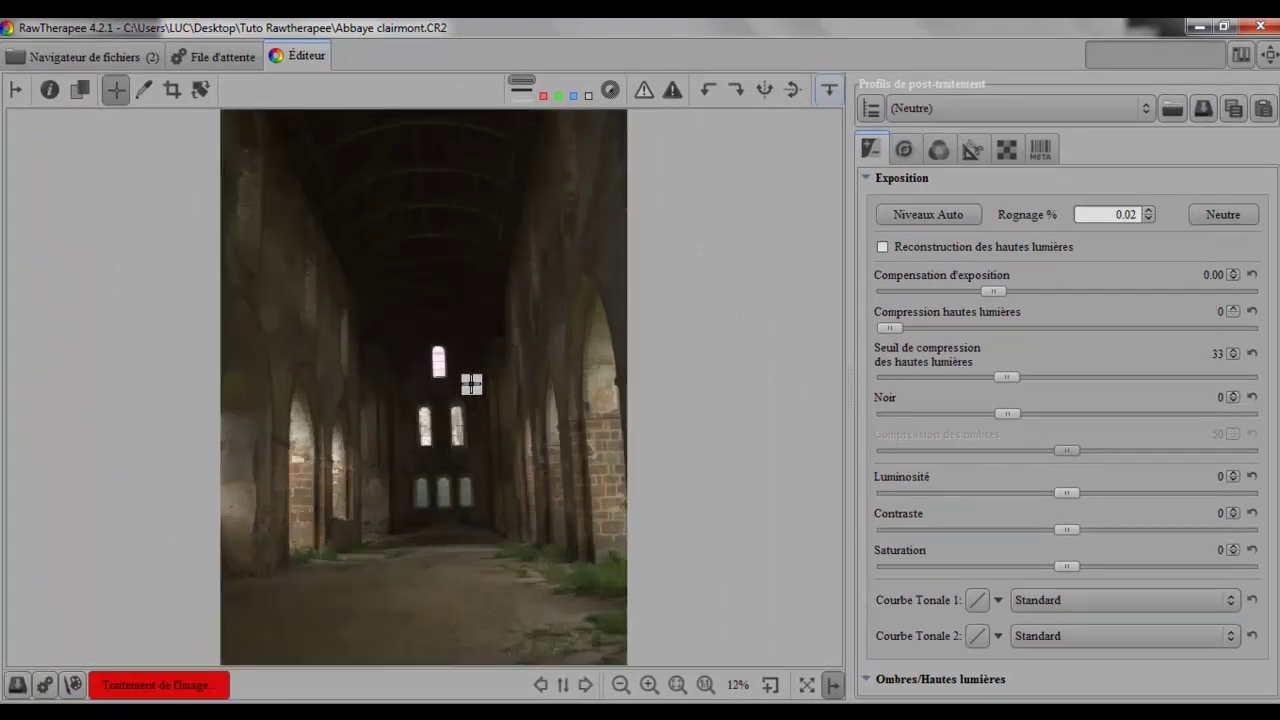
scroll(471, 386, down, 1)
scroll(471, 386, up, 1)
scroll(471, 386, up, 1)
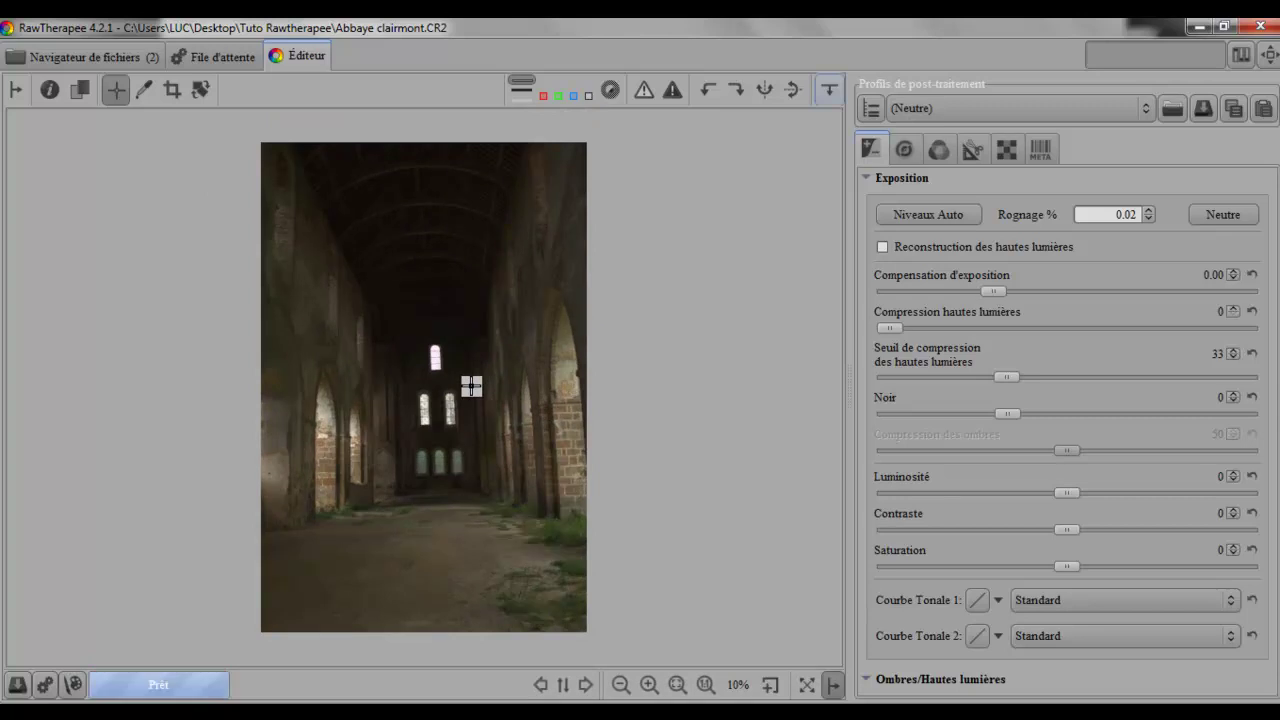
scroll(471, 386, up, 1)
scroll(471, 386, down, 1)
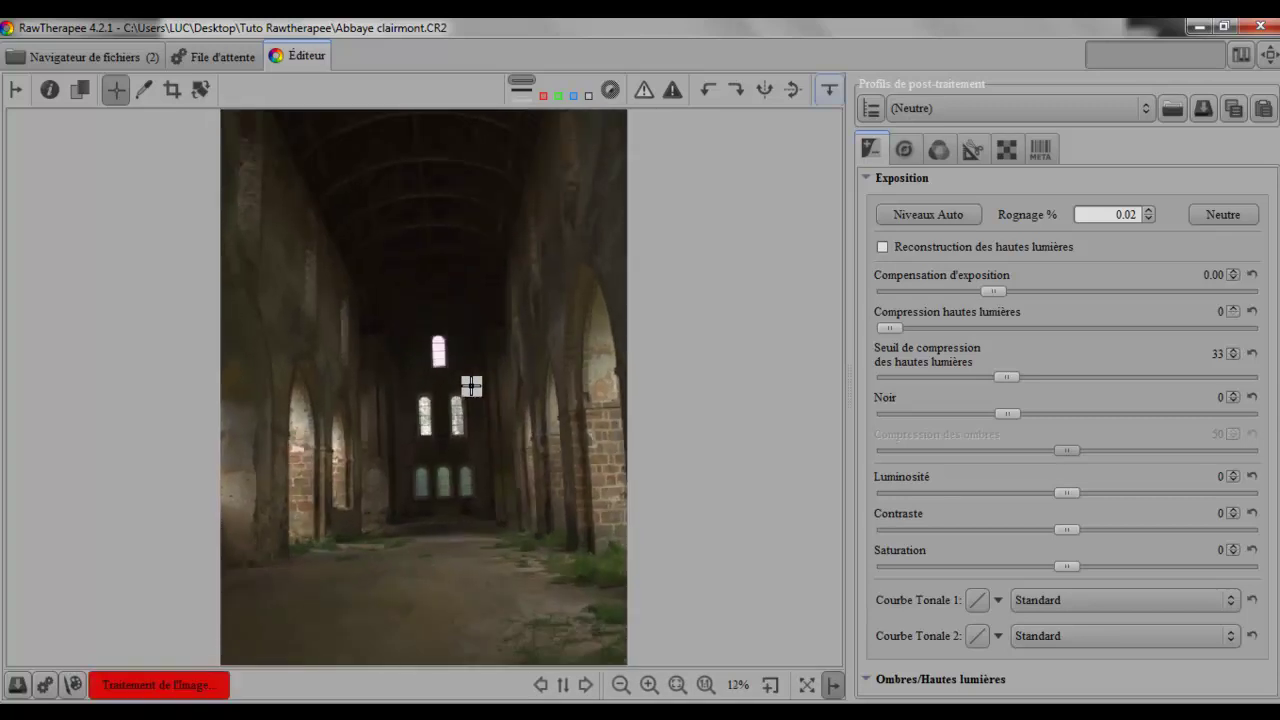
scroll(471, 386, down, 1)
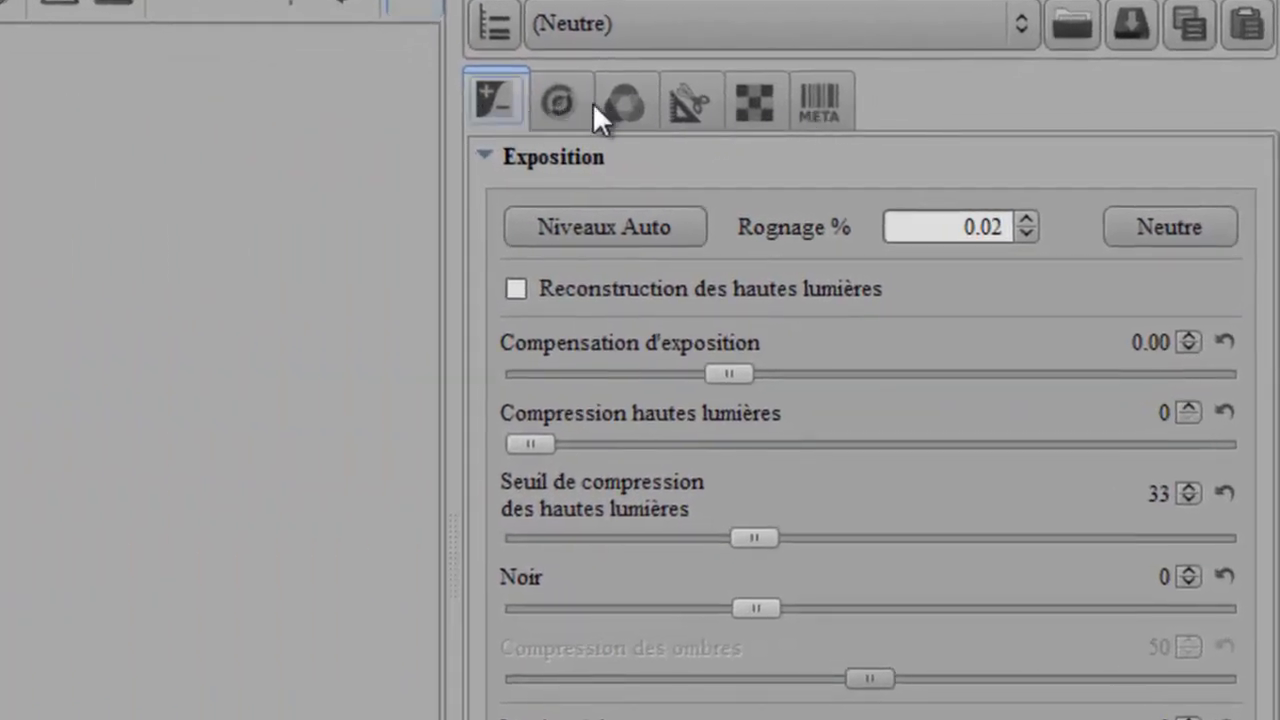
Open the transformation tools and examine the Recadrage options, trying the crop activation on and off.
click(592, 102)
click(616, 102)
click(690, 100)
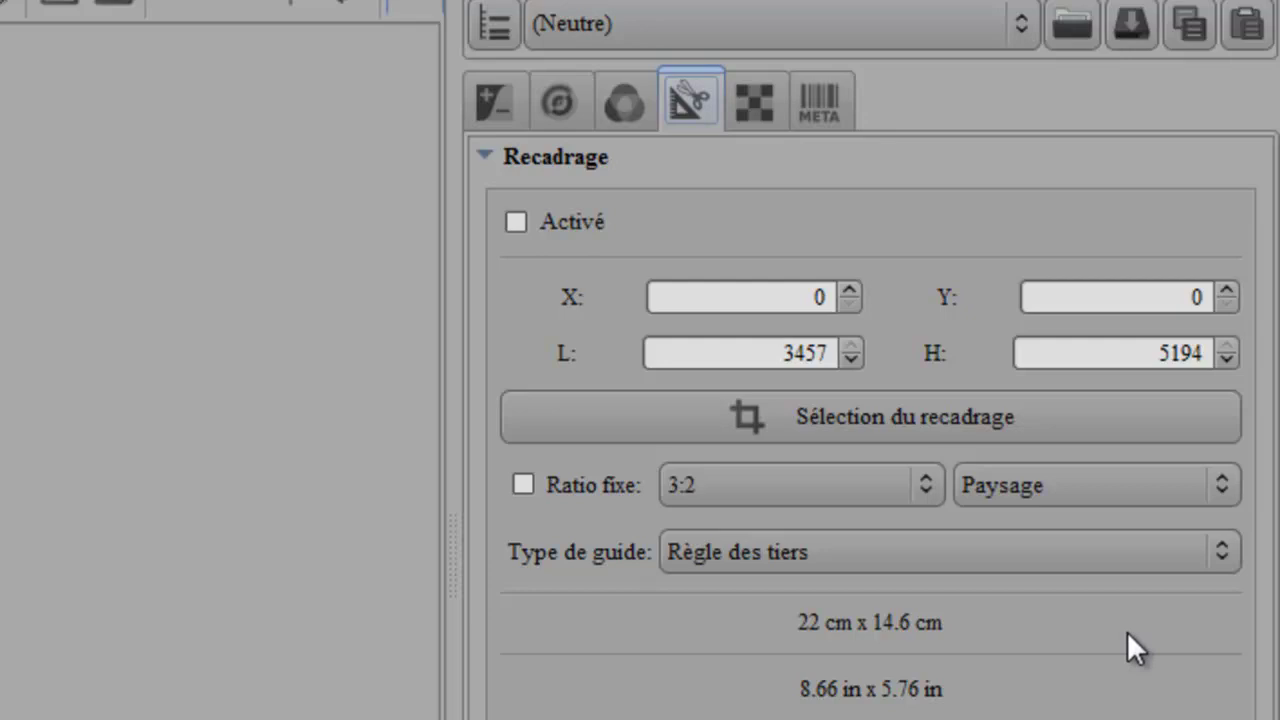
click(517, 221)
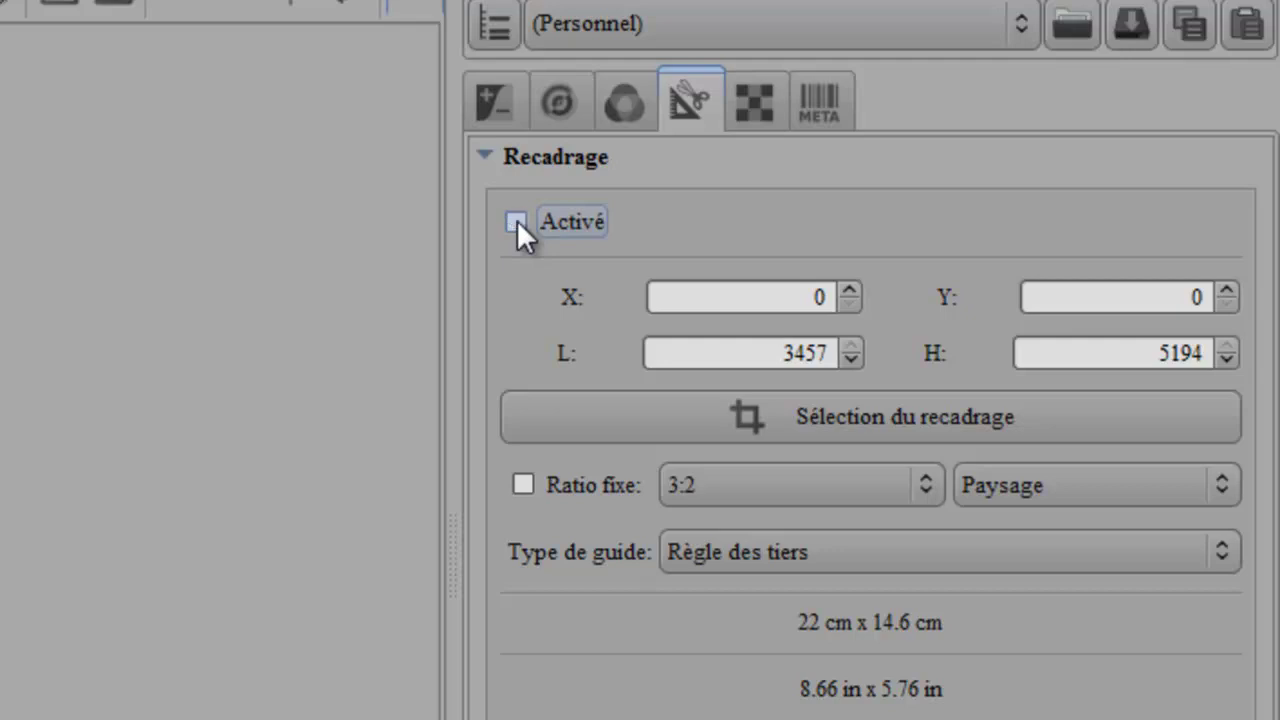
scroll(1096, 553, down, 3)
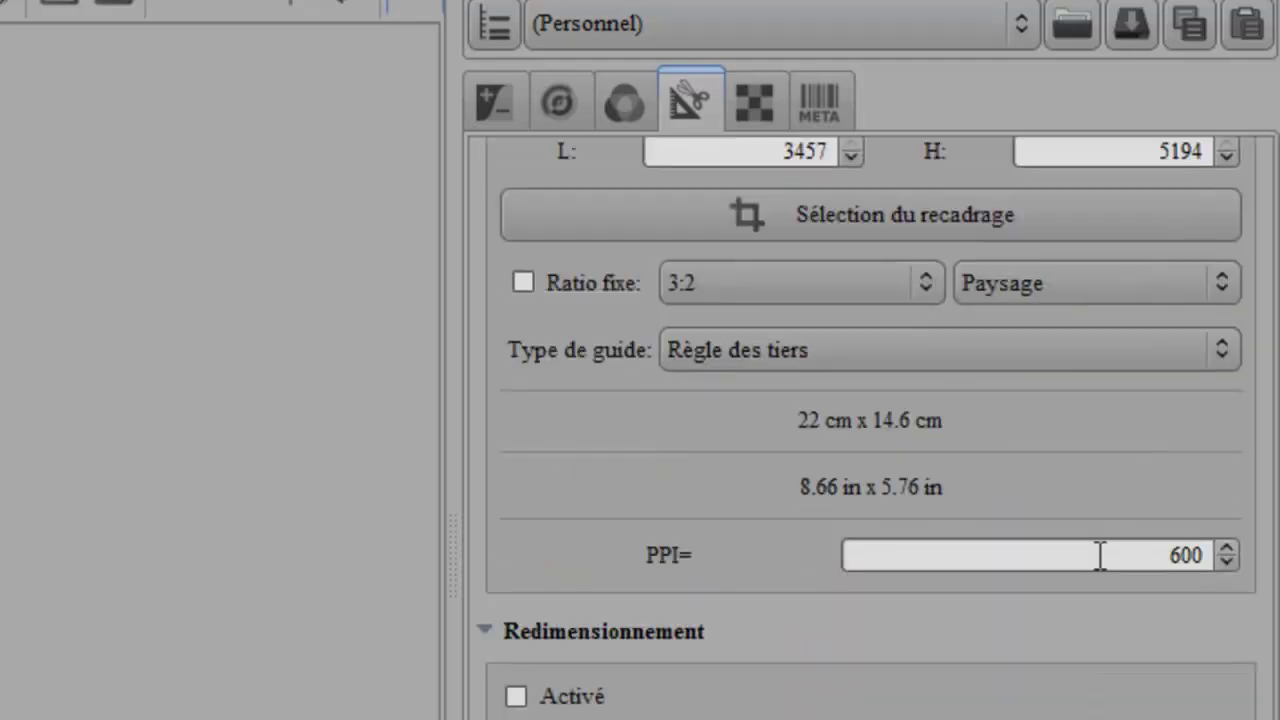
scroll(507, 674, down, 1)
Try the Redimensionnement activation and set the resize width to 900.
click(517, 596)
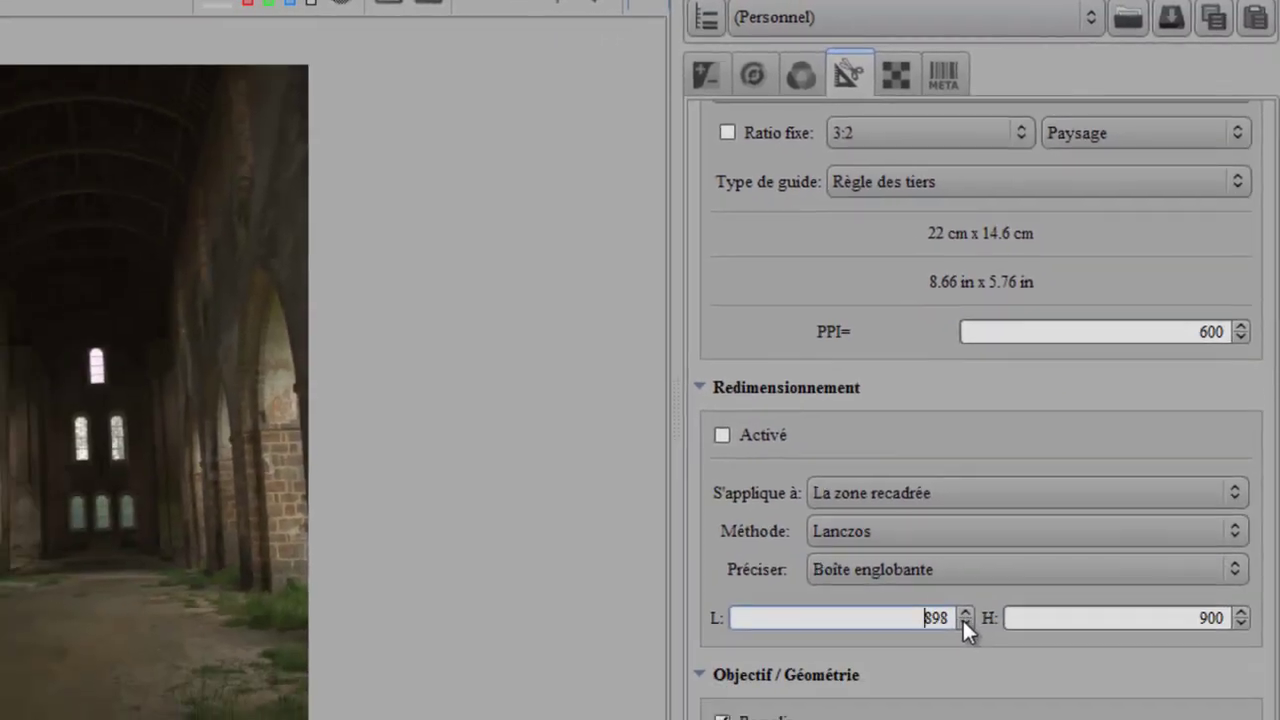
click(965, 612)
Apply Recadrage auto with the Objectif / Géométrie option Remplir turned off, and turn Remplir back on.
scroll(956, 463, down, 5)
scroll(956, 474, down, 2)
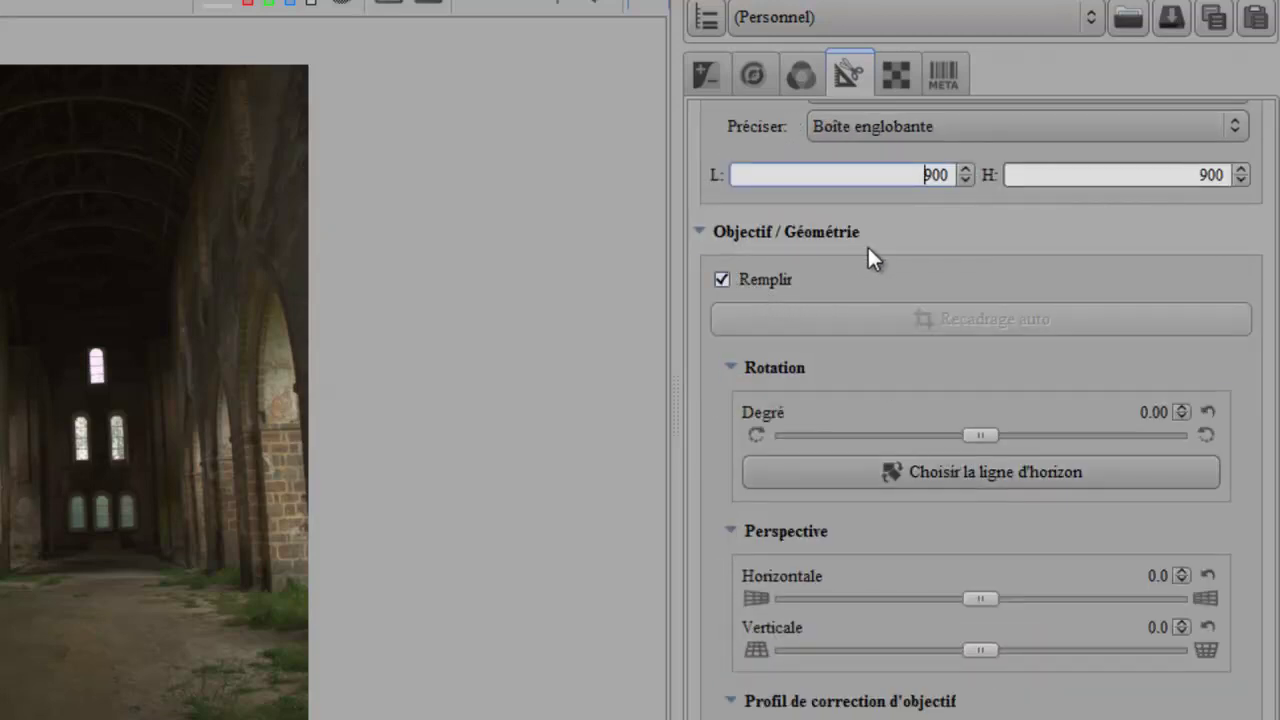
scroll(867, 244, down, 2)
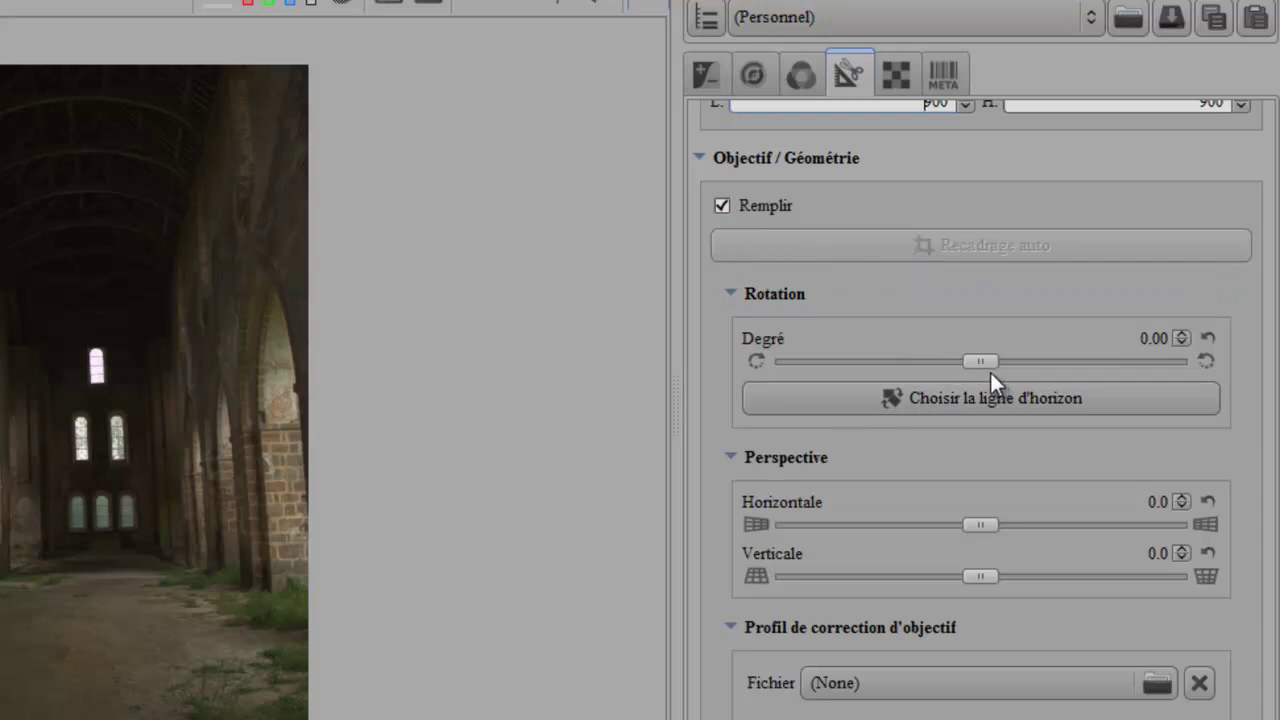
click(720, 206)
click(721, 205)
click(721, 204)
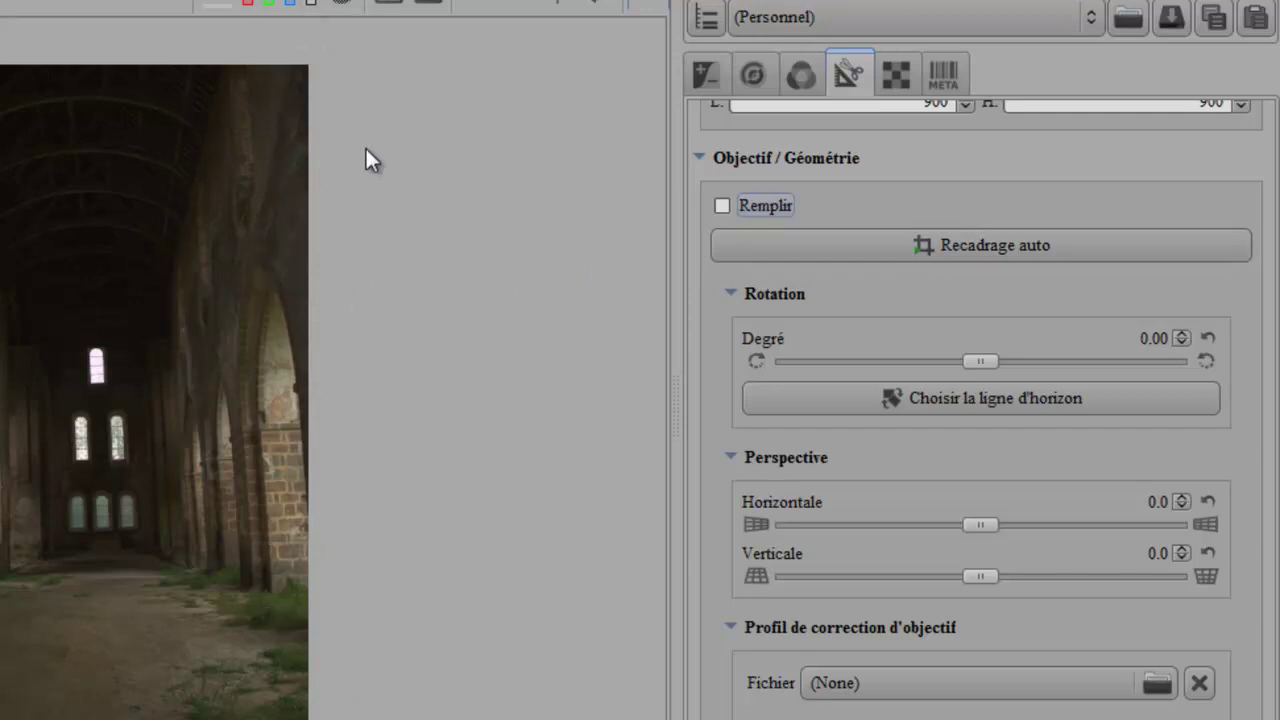
click(1013, 246)
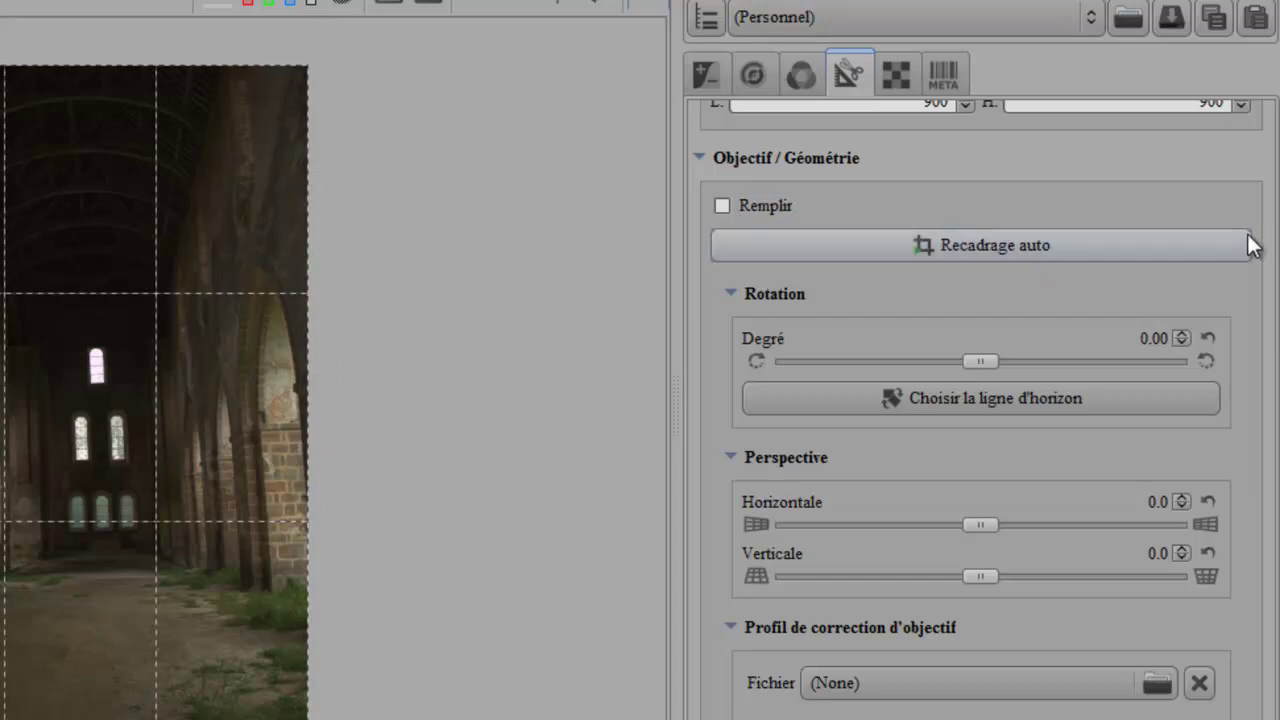
click(723, 207)
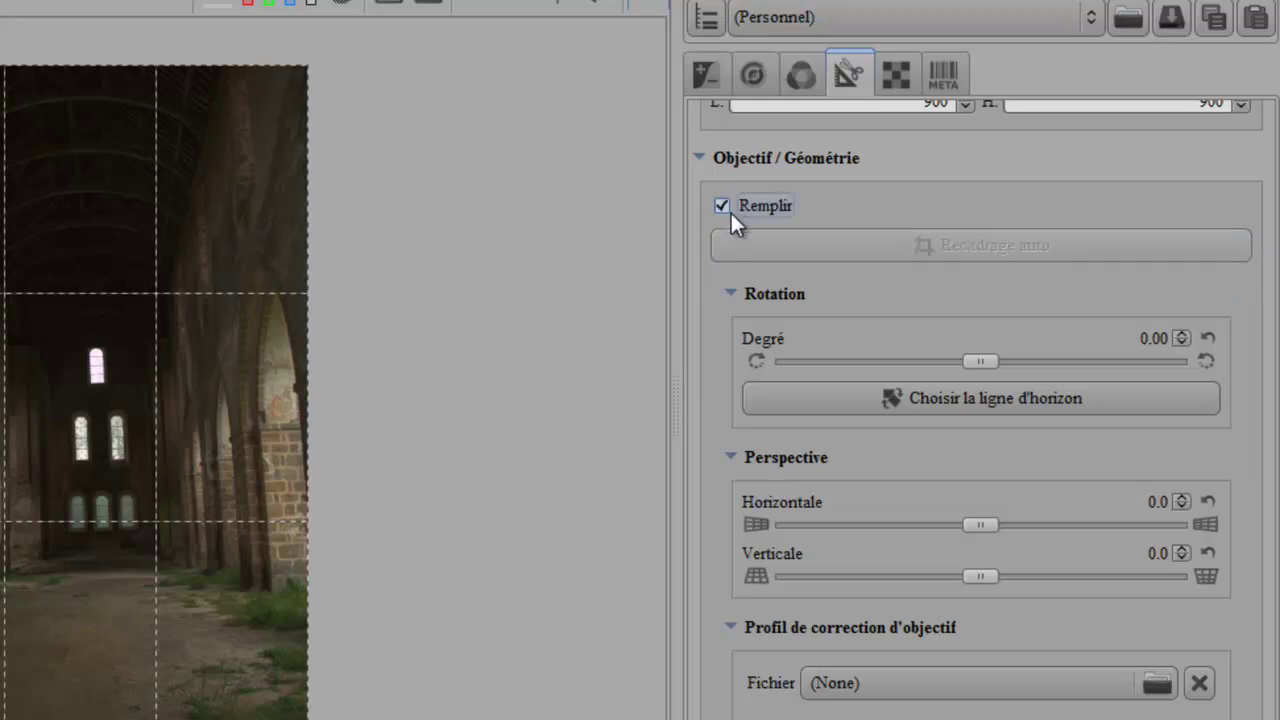
Load the lens correction profile Canon EOS M (Canon EF-M 18-55mm f3.5-5.6 IS STM) - RAW.lcp from the Canon folder.
scroll(1023, 342, down, 5)
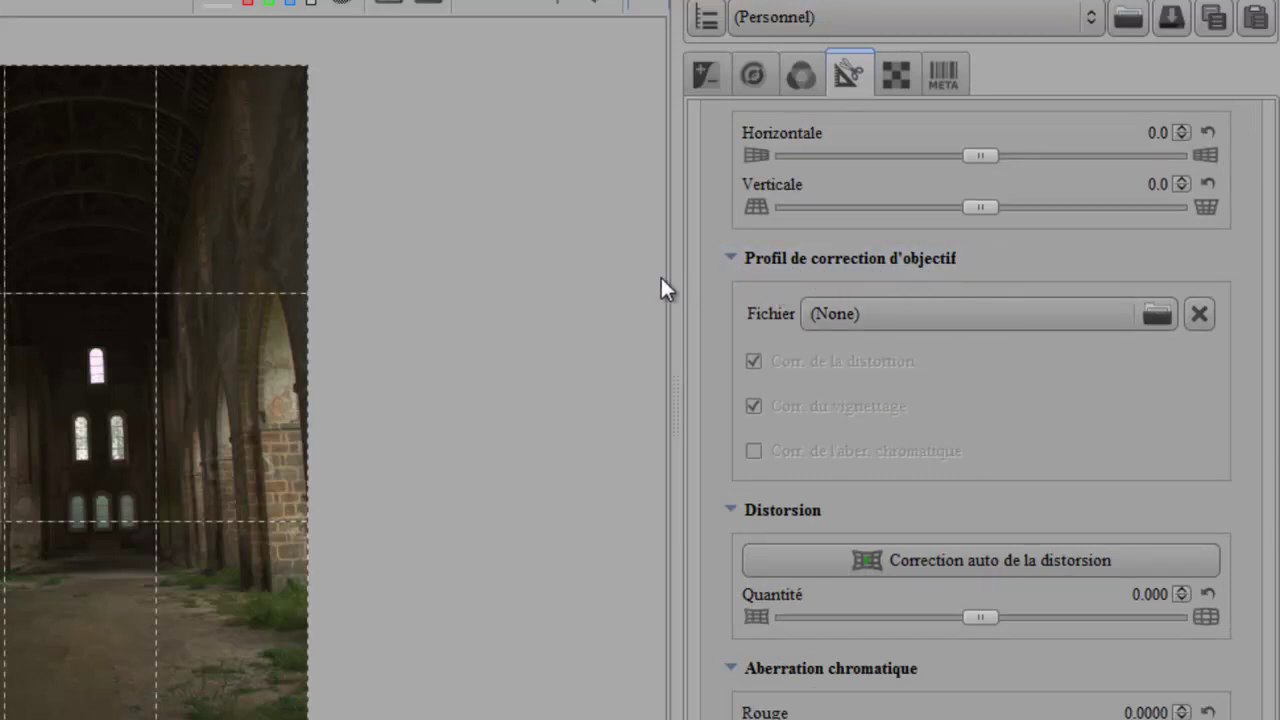
click(1165, 312)
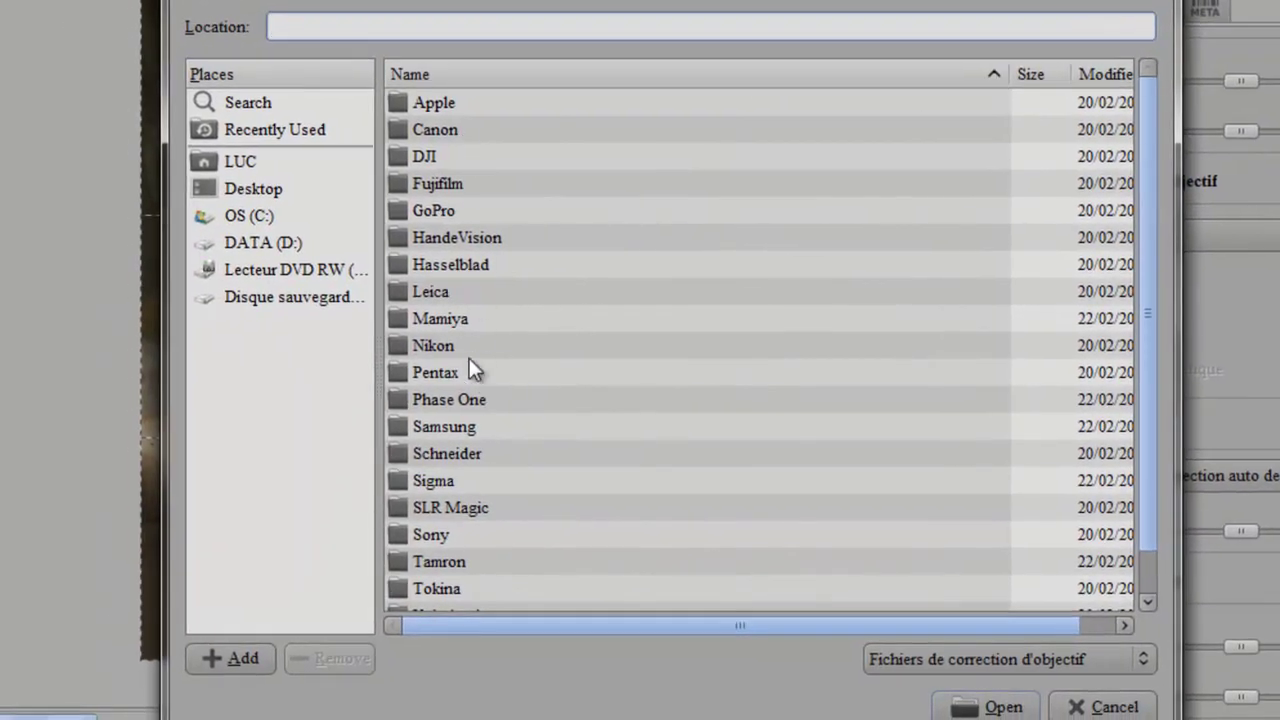
double_click(434, 131)
scroll(580, 176, down, 4)
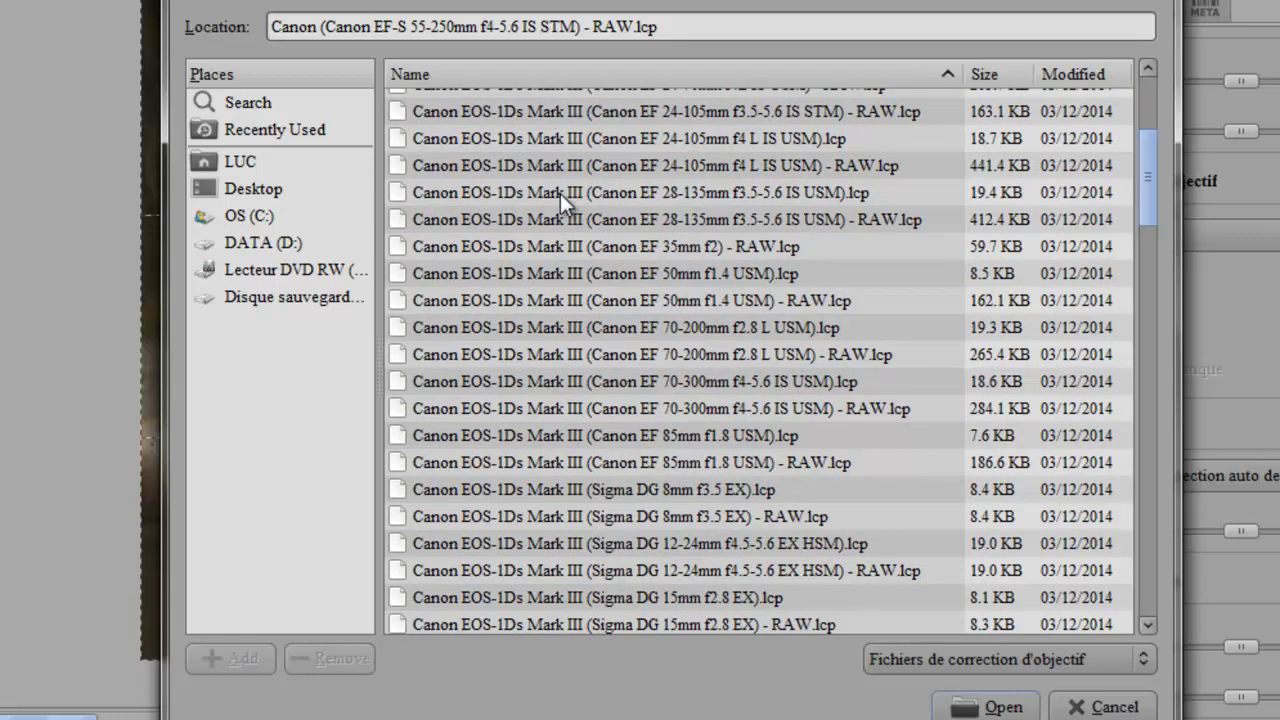
scroll(558, 196, down, 4)
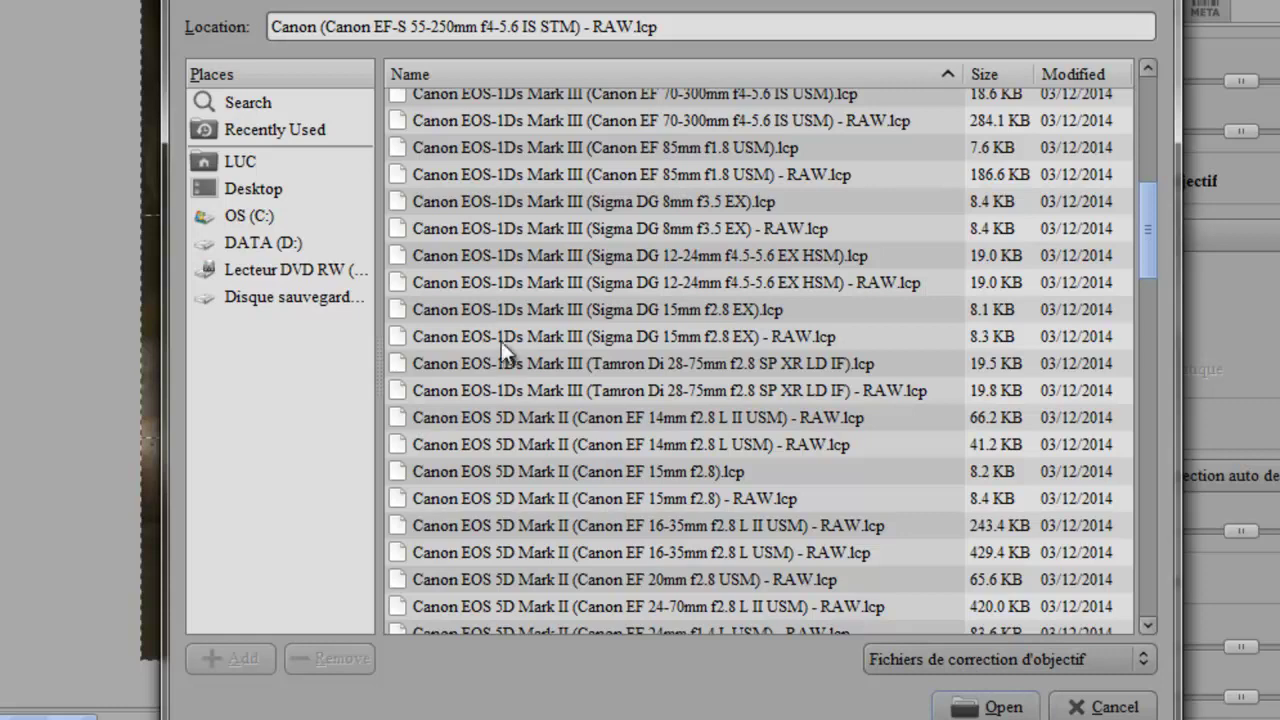
scroll(503, 349, down, 10)
scroll(498, 385, down, 15)
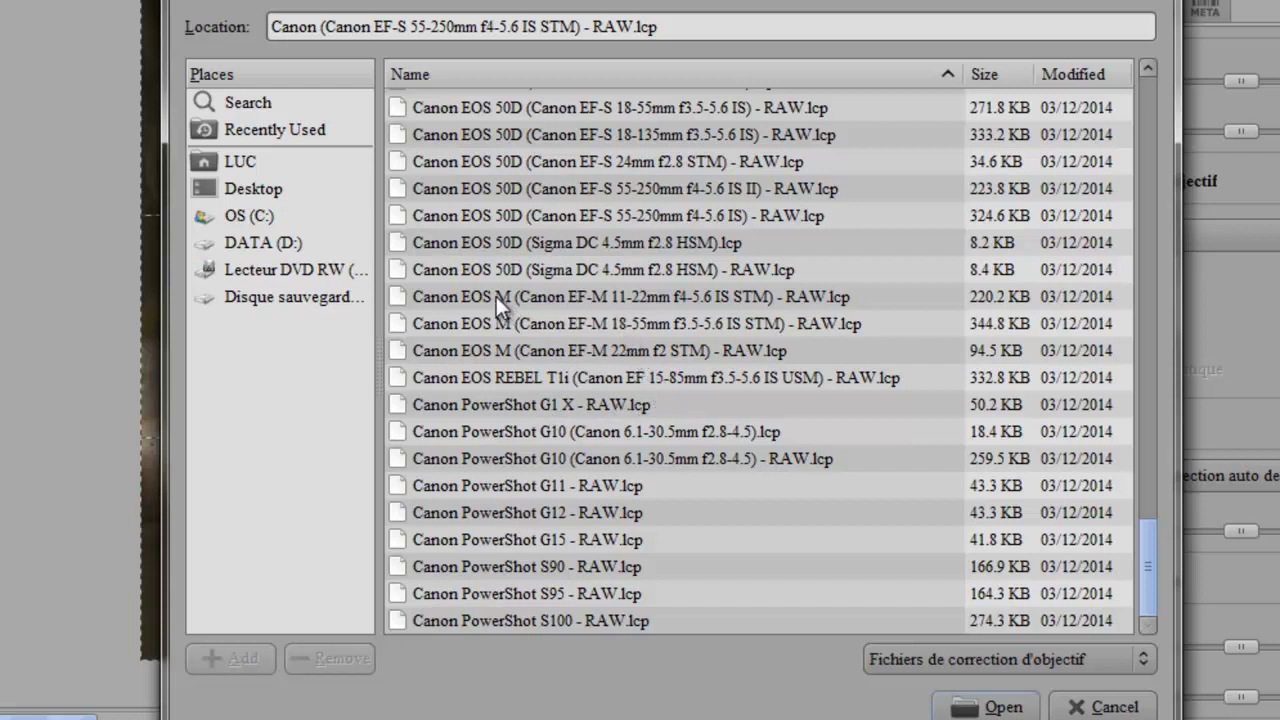
click(651, 324)
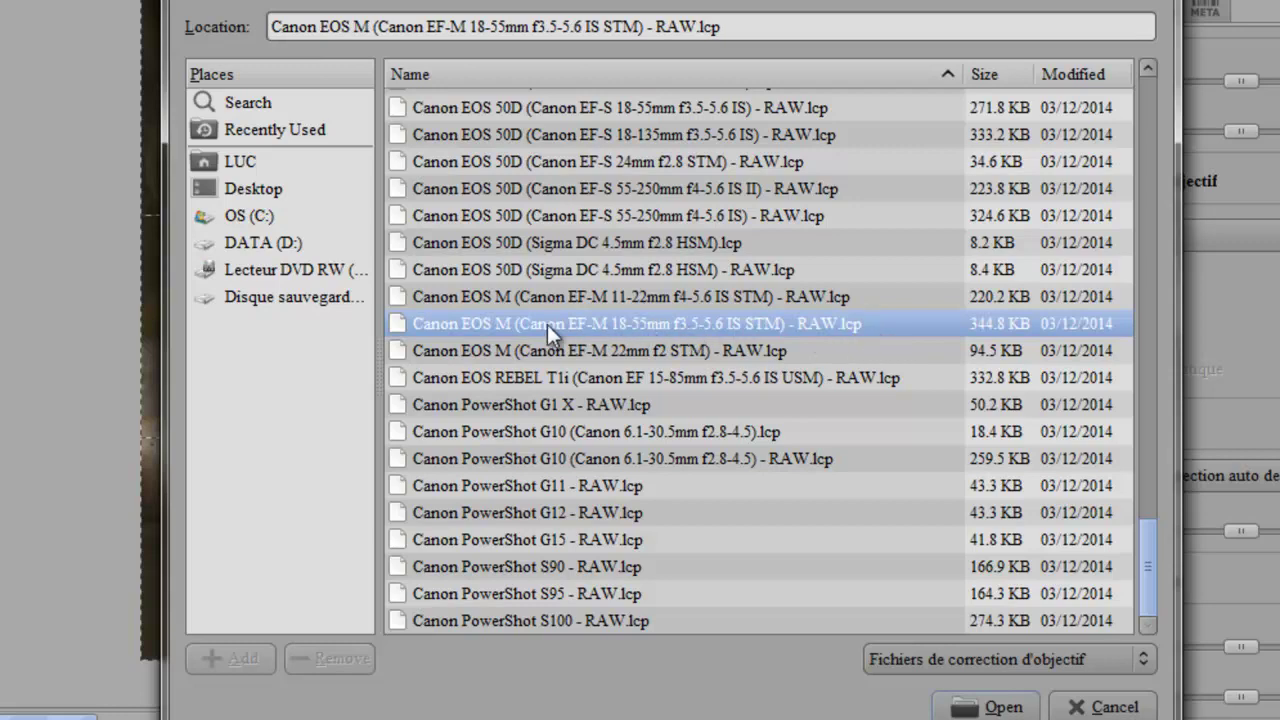
double_click(487, 325)
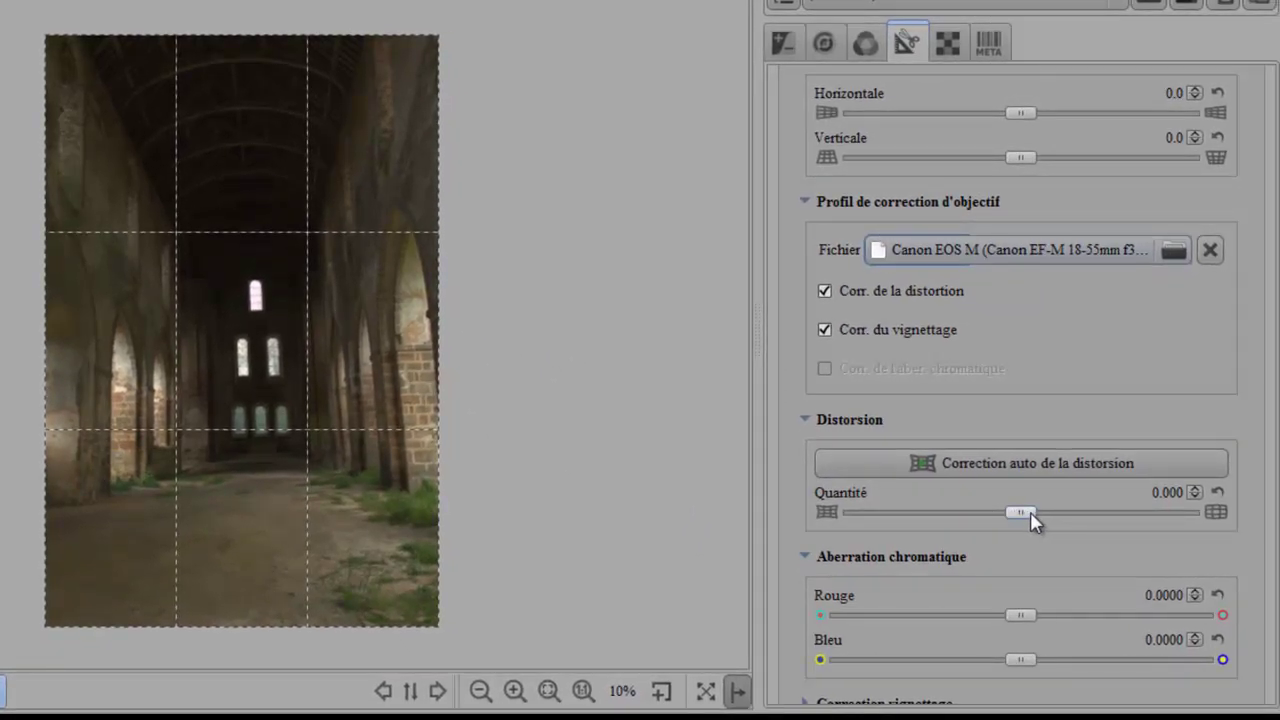
Try a Distorsion amount of -0.030 and reset it to its default.
mouse_move(1032, 514)
mouse_down()
mouse_move(1105, 515)
mouse_move(955, 517)
mouse_move(1016, 518)
mouse_up()
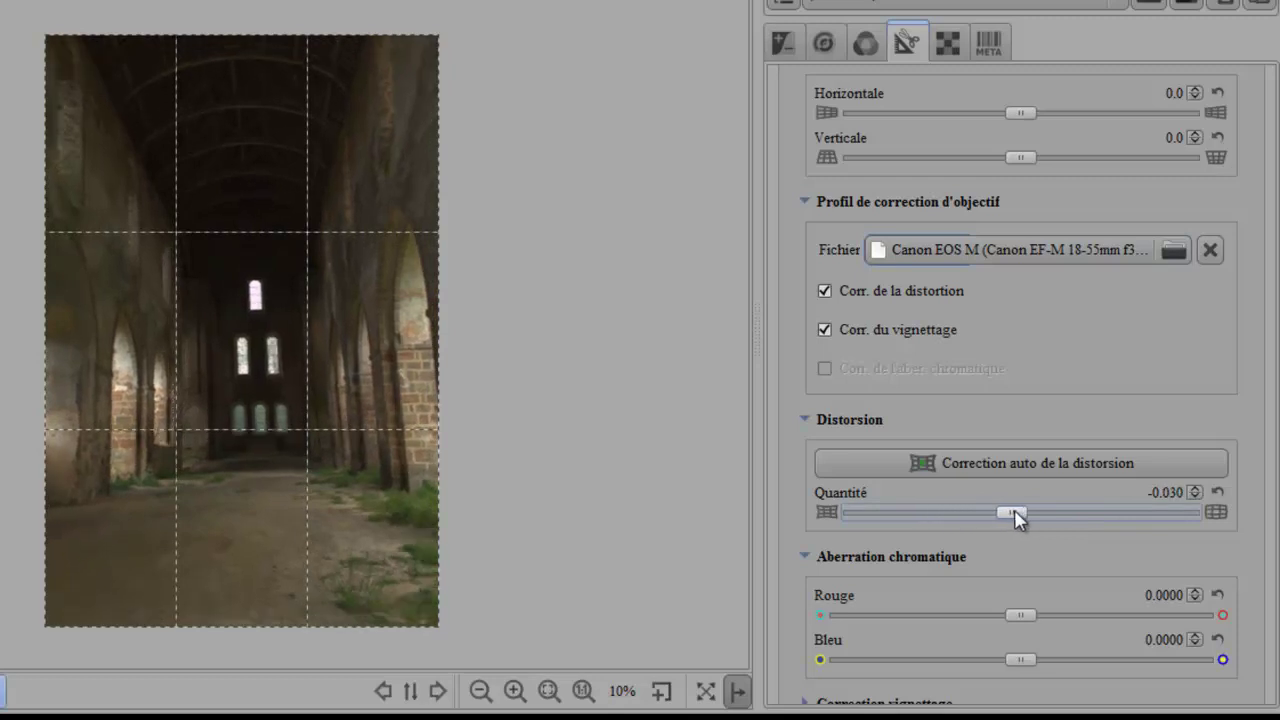
click(1217, 492)
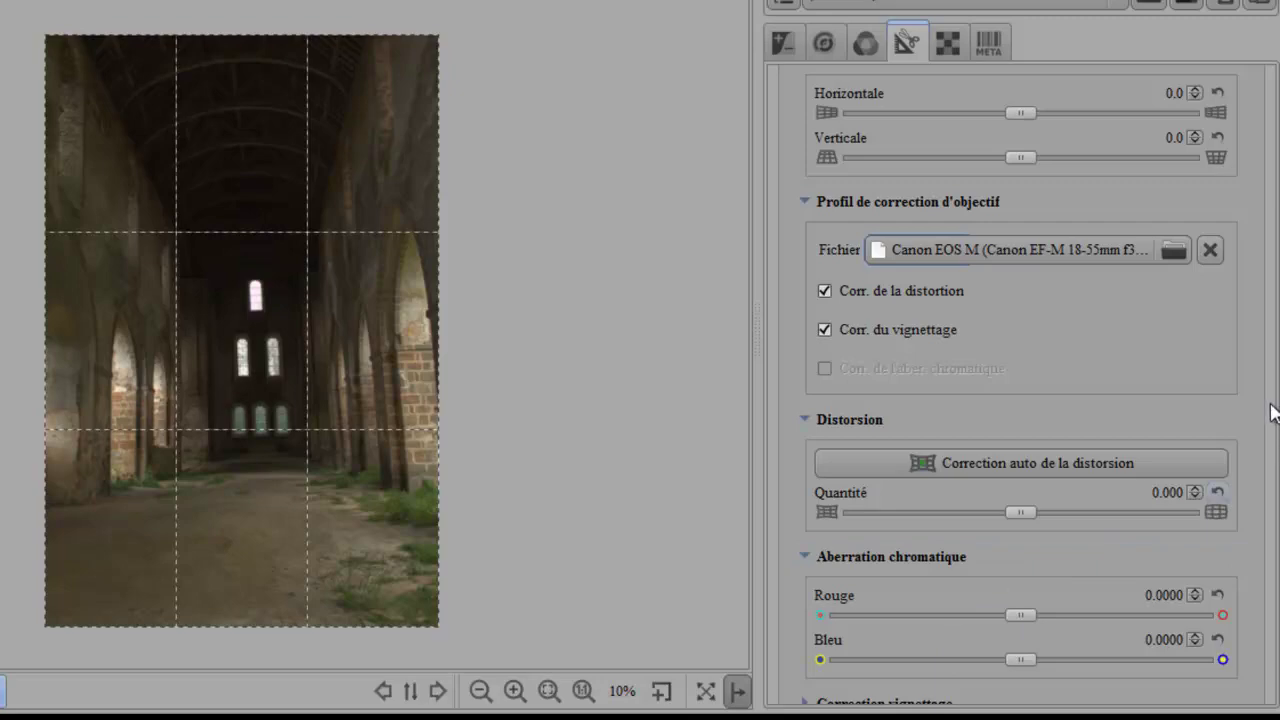
Expand Correction vignettage and examine its settings along with the distortion and chromatic aberration corrections.
scroll(1100, 372, up, 3)
scroll(1102, 372, down, 5)
scroll(1103, 373, up, 2)
scroll(1103, 373, down, 2)
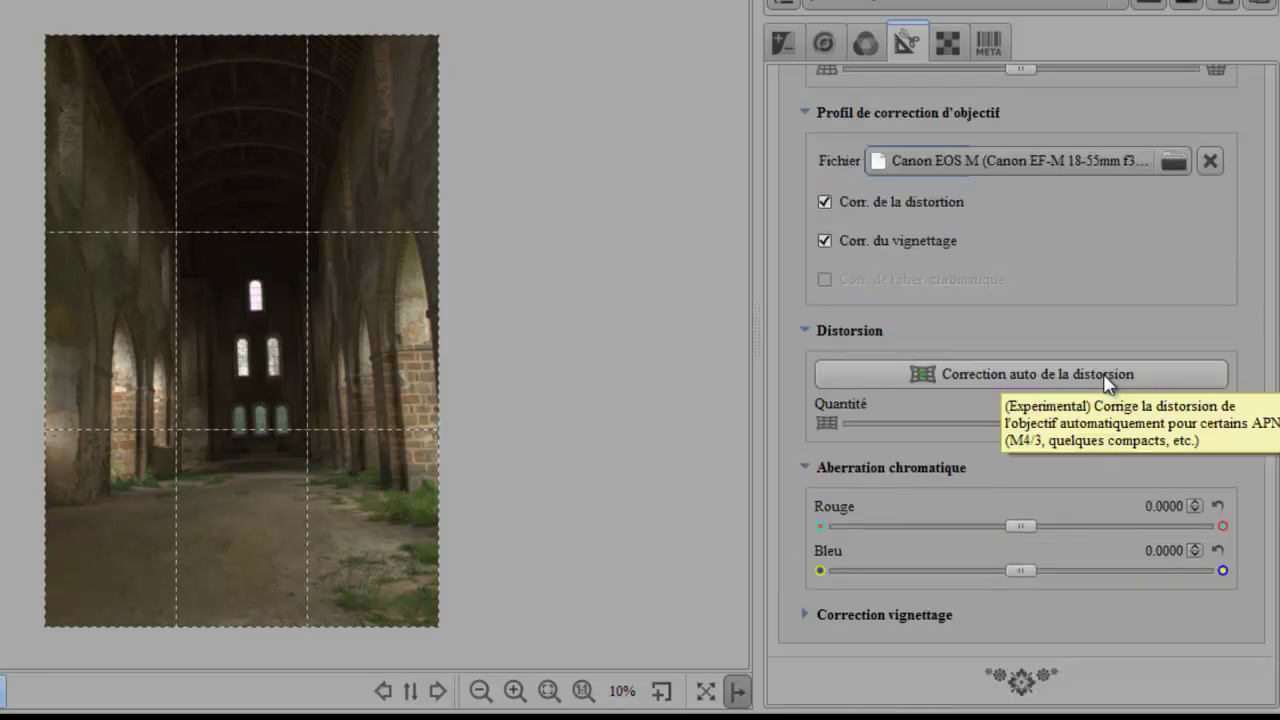
click(806, 614)
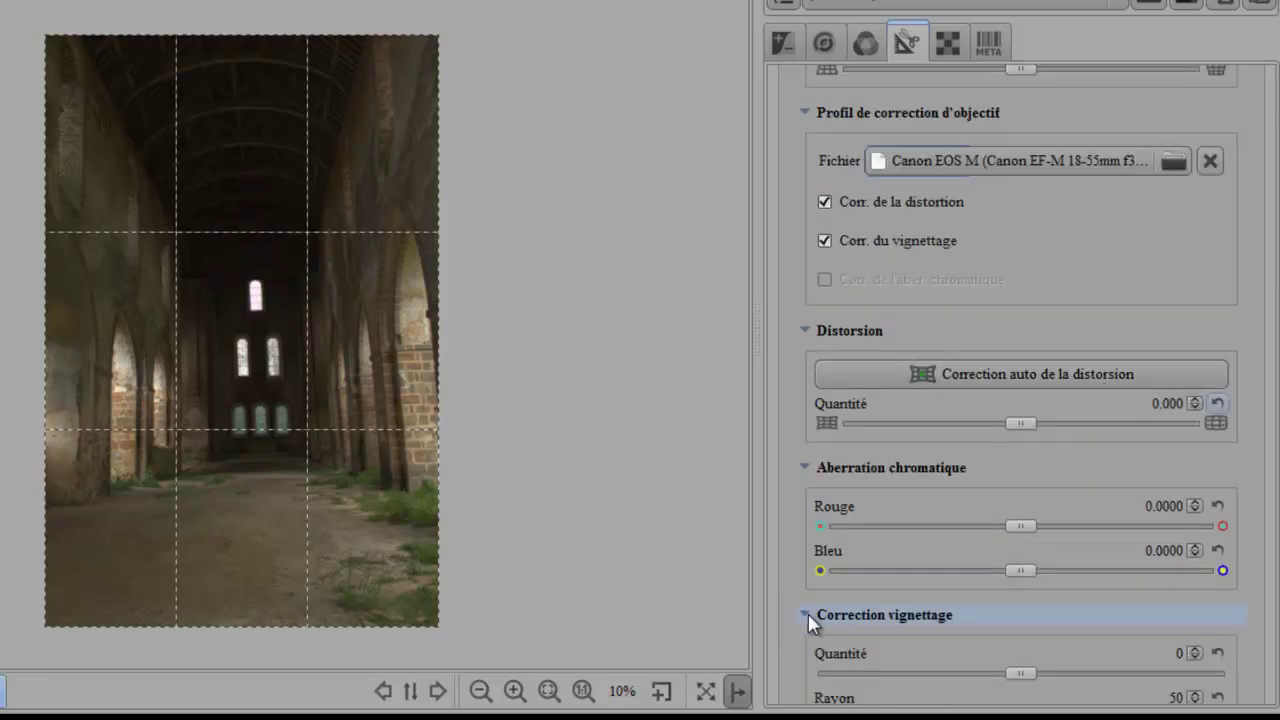
click(808, 614)
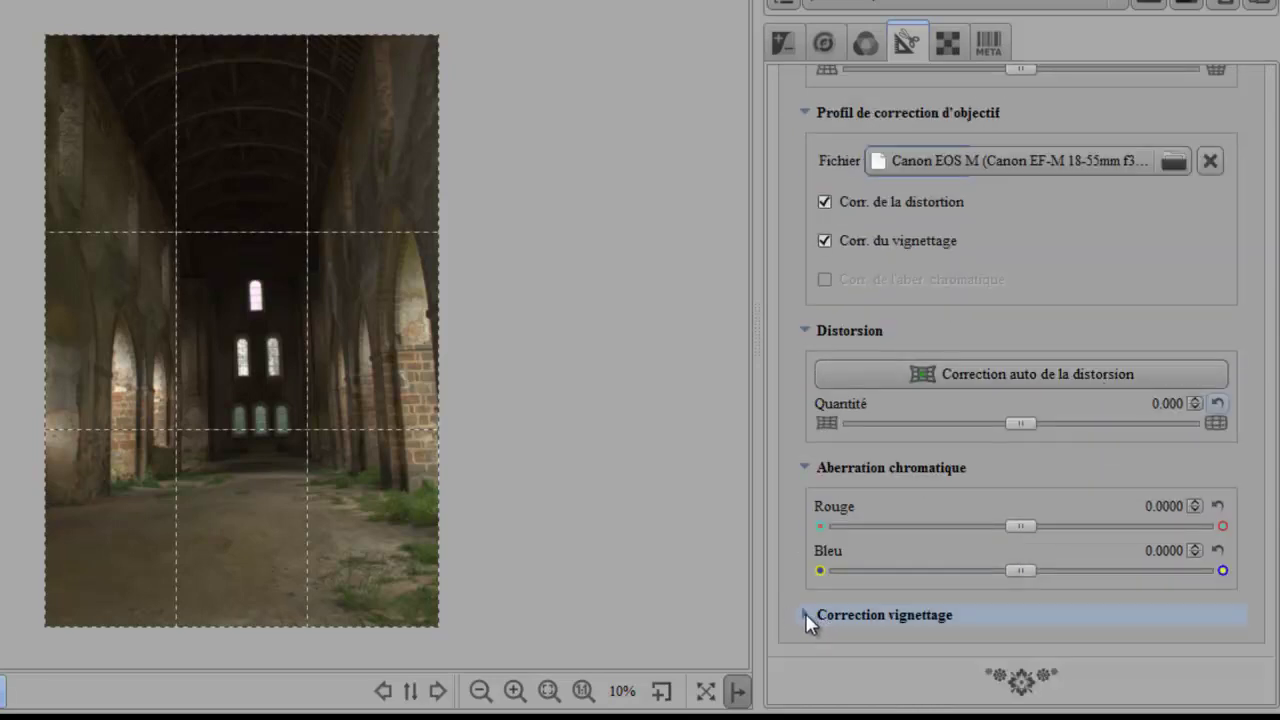
click(806, 614)
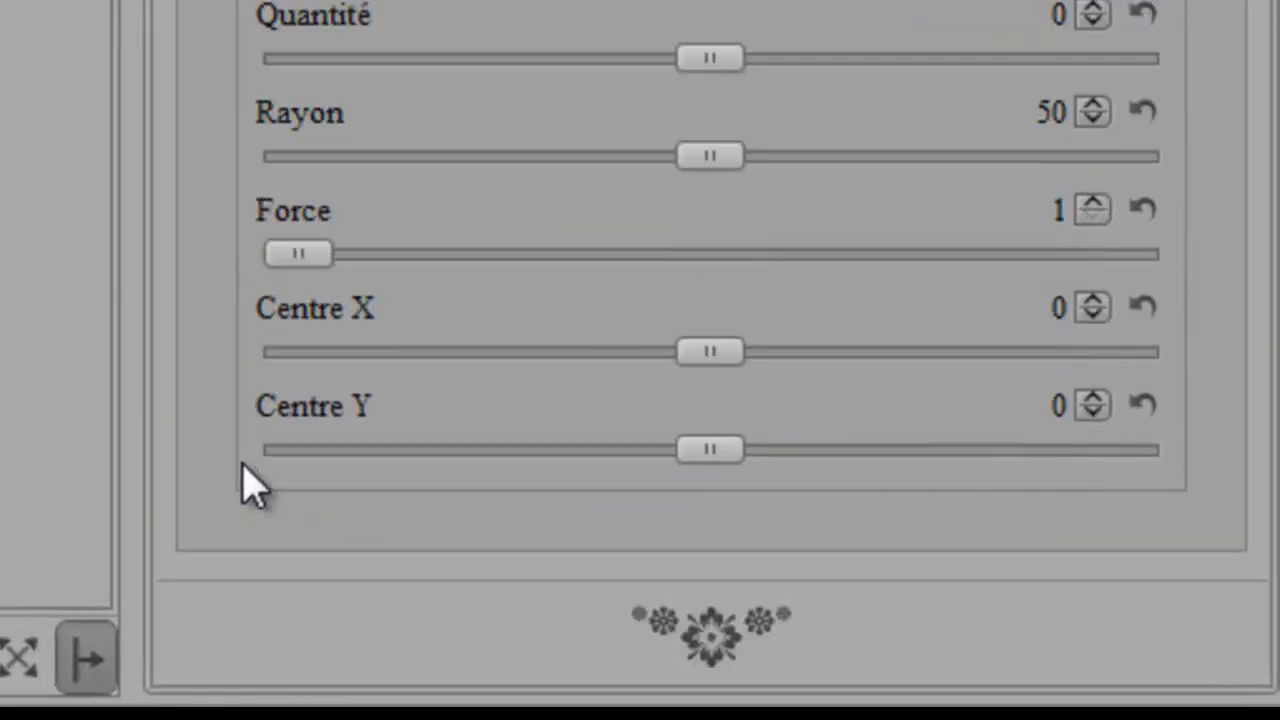
click(330, 0)
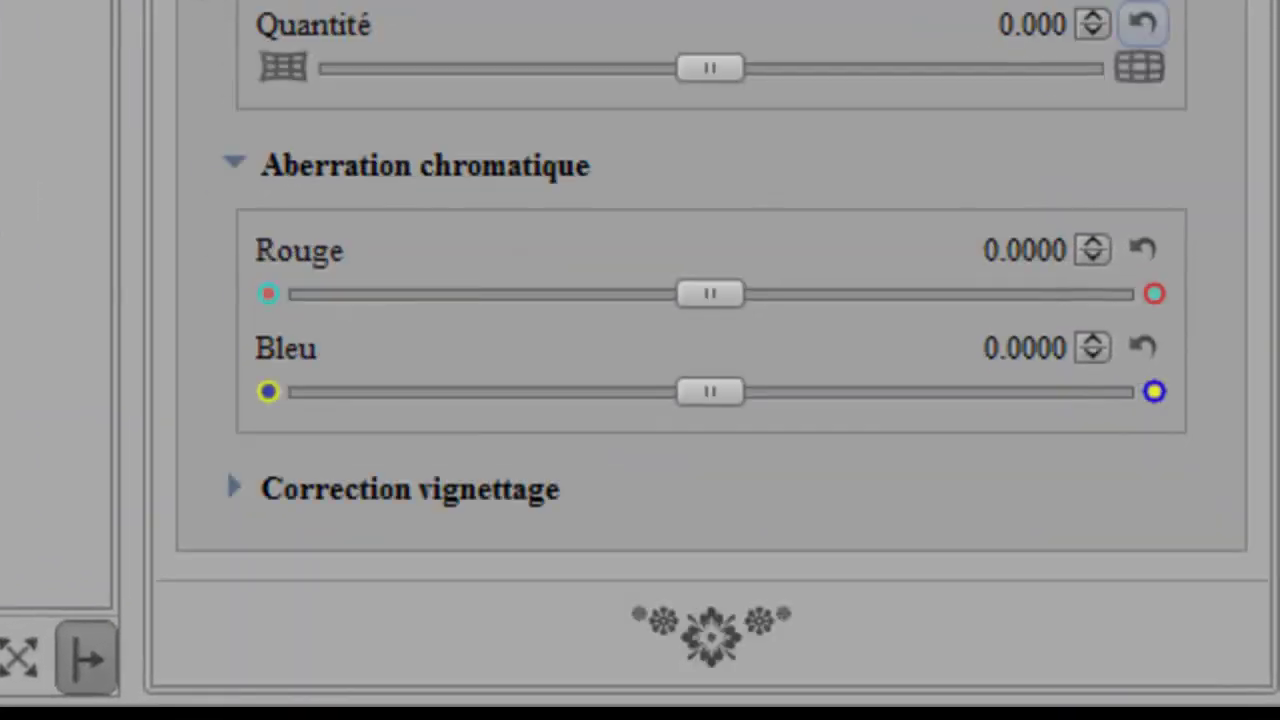
click(240, 492)
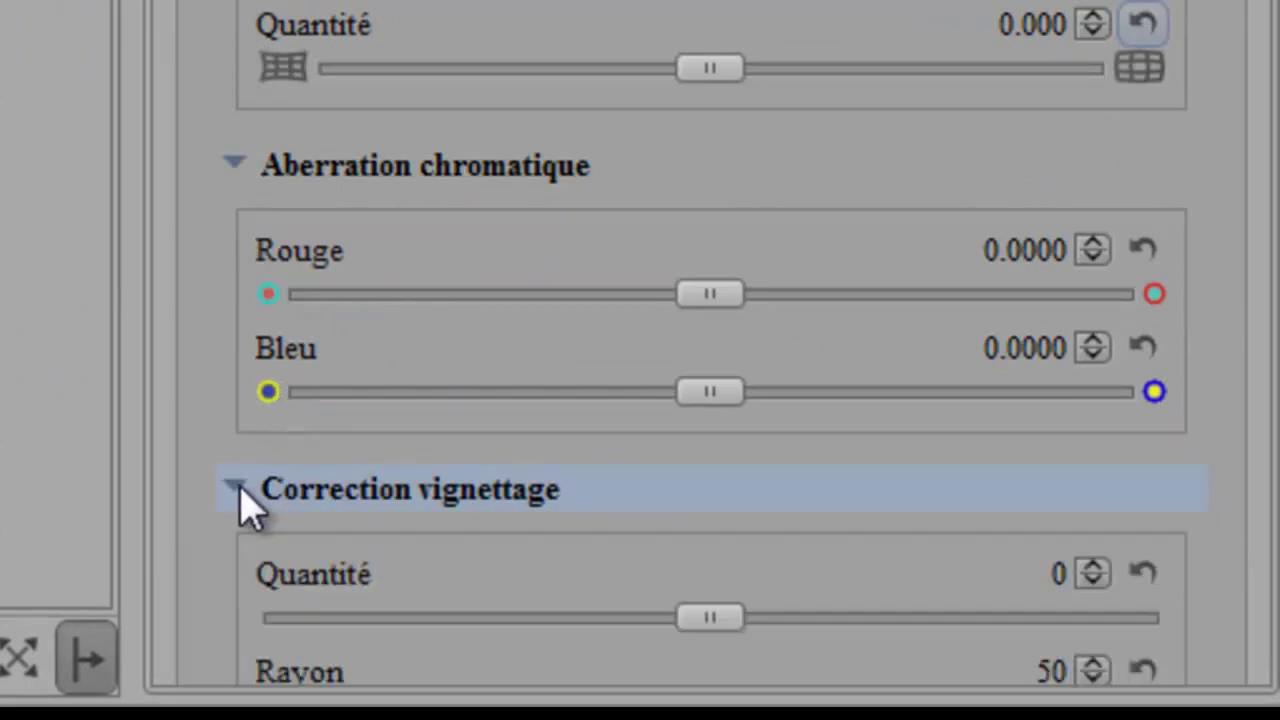
scroll(270, 415, down, 4)
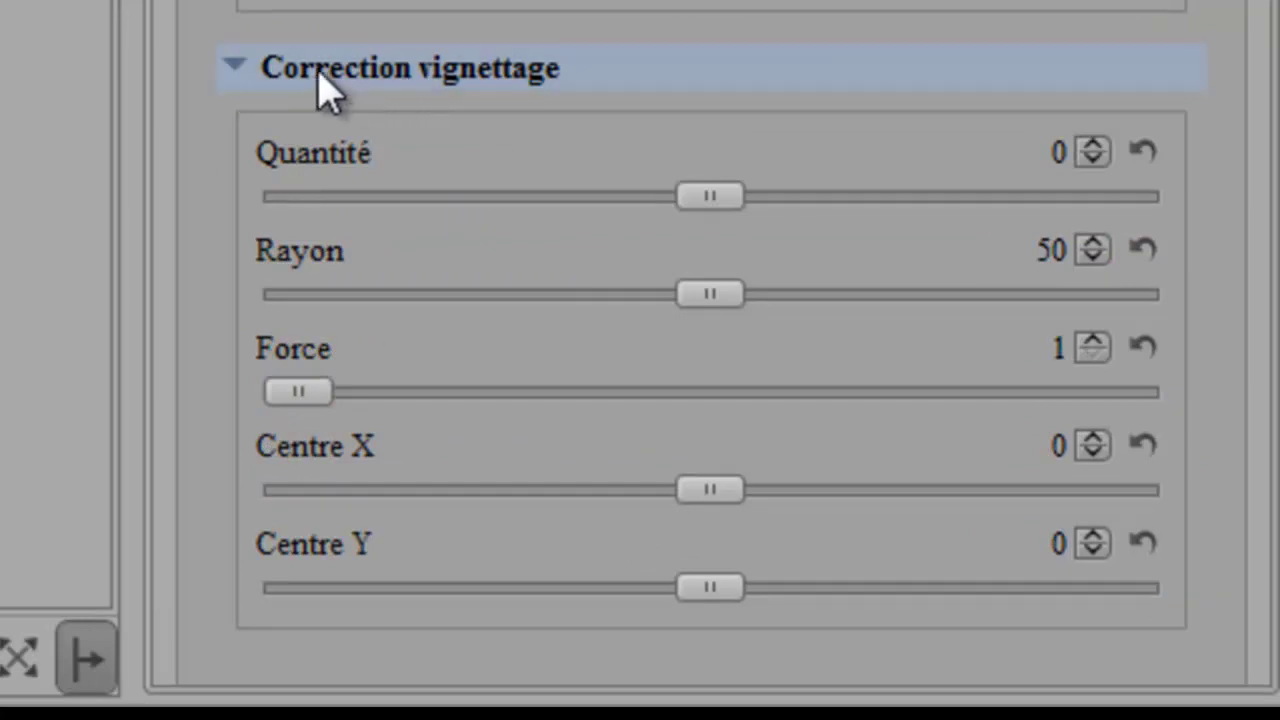
scroll(325, 100, down, 3)
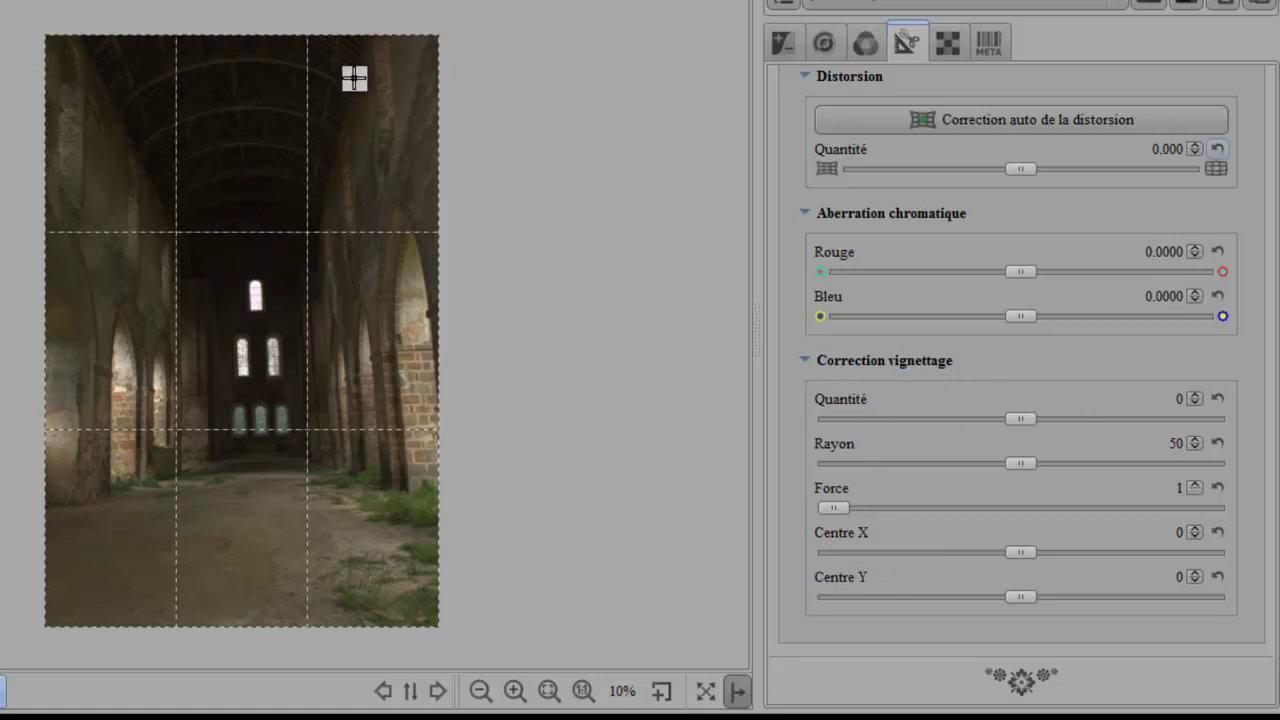
Examine the perspective and rotation settings and check how straight the stained-glass windows stand in the photo.
scroll(1016, 476, up, 5)
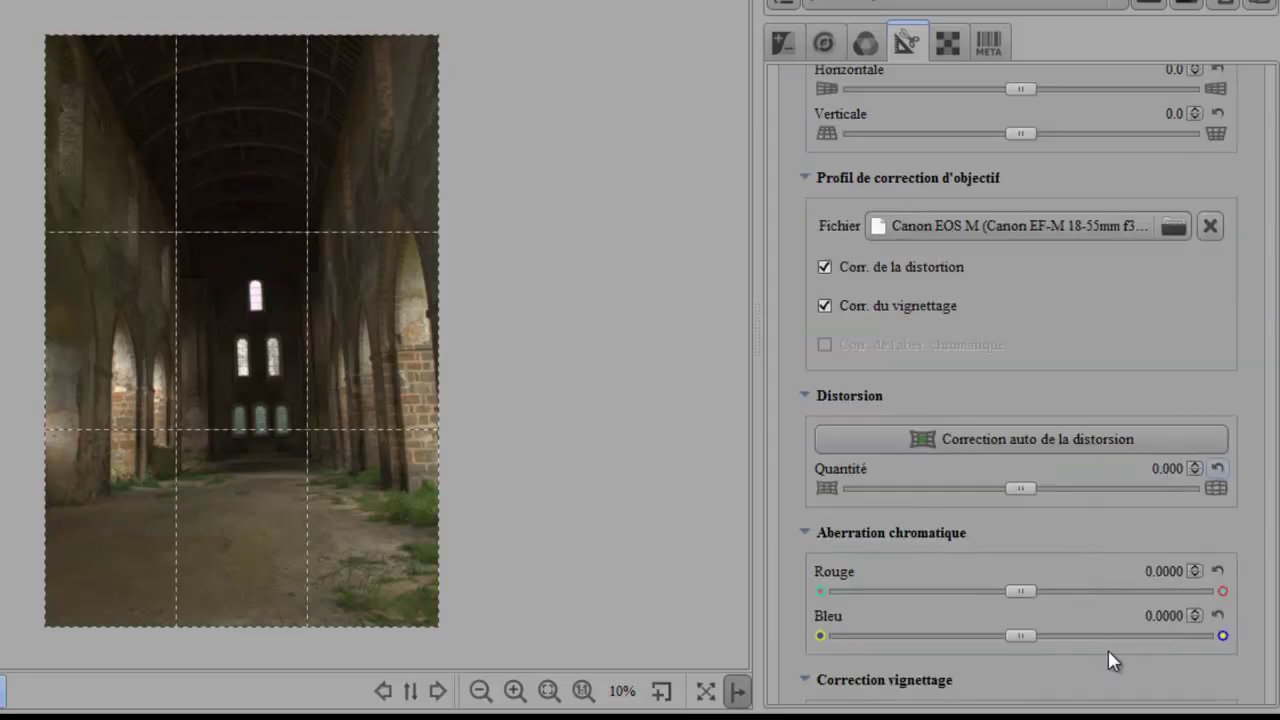
scroll(1113, 648, up, 4)
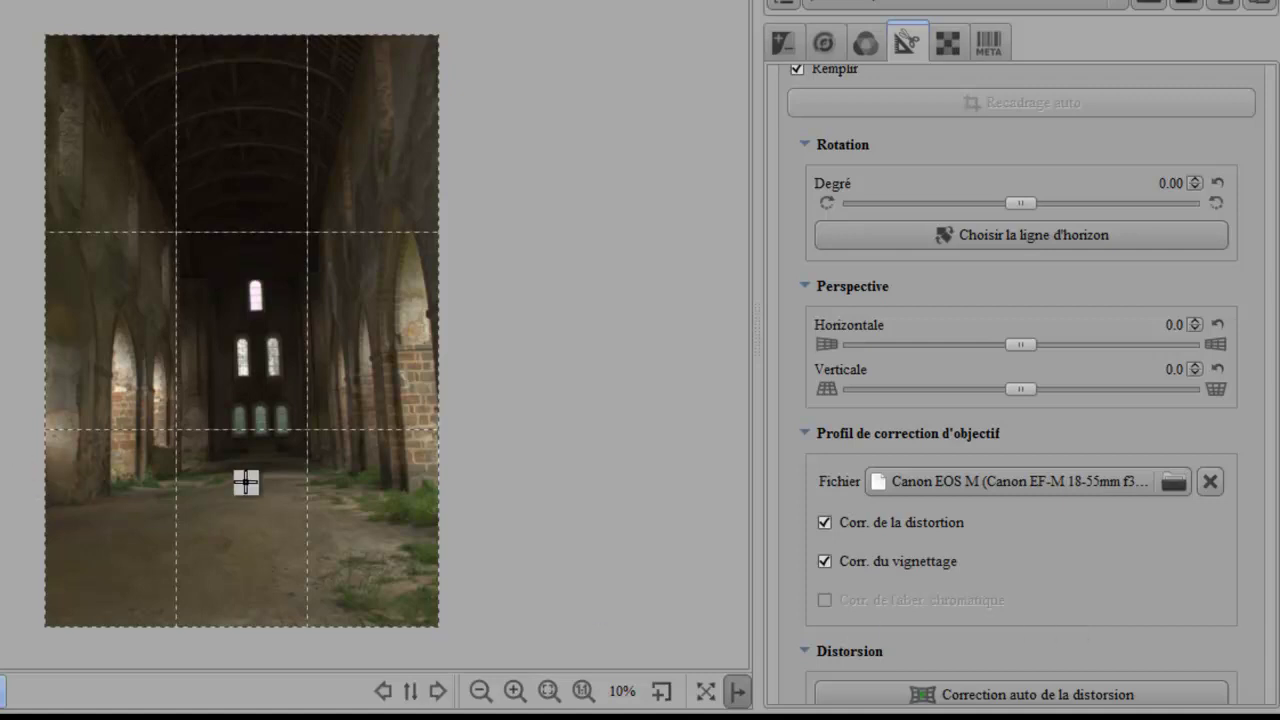
scroll(266, 423, up, 2)
scroll(262, 433, up, 3)
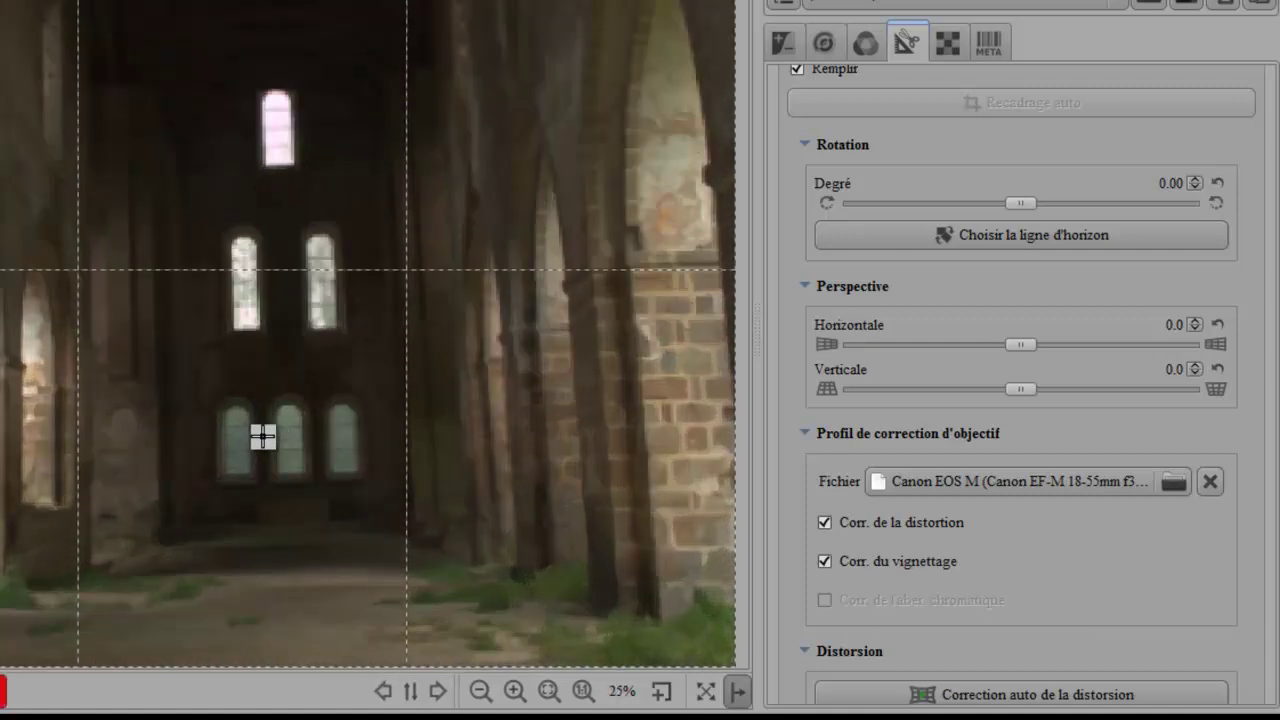
scroll(541, 493, up, 3)
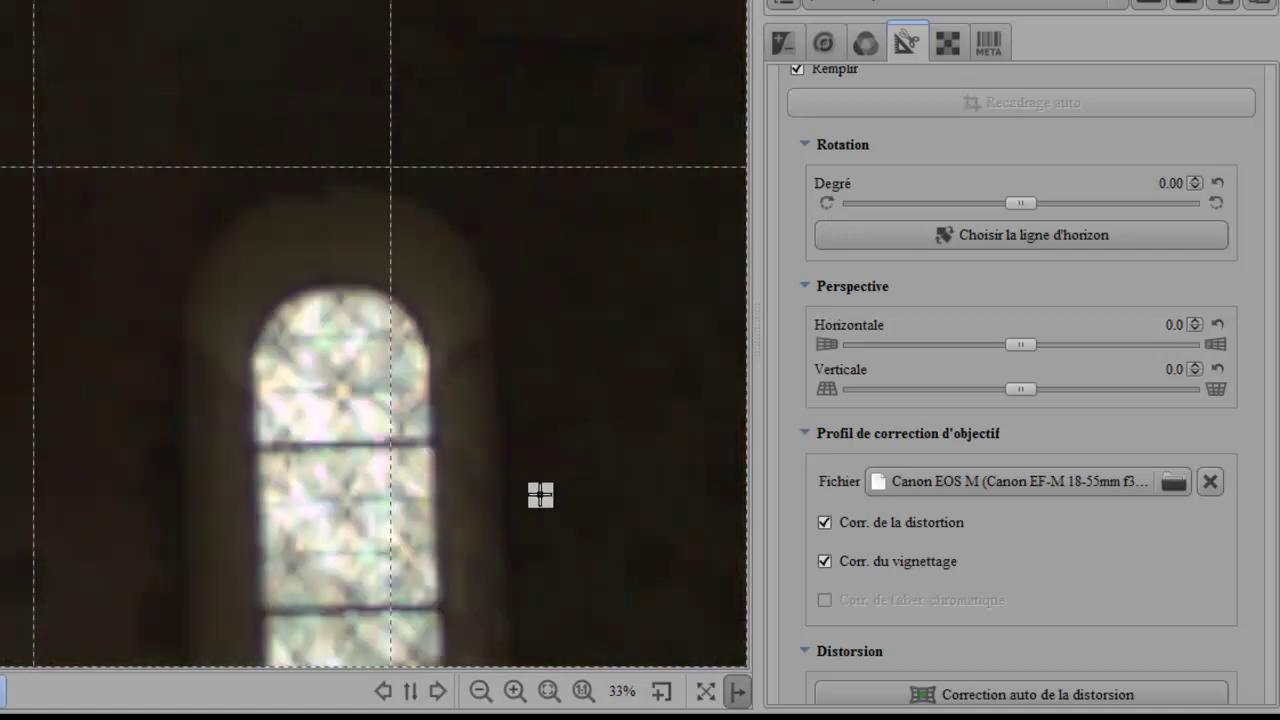
scroll(541, 493, down, 2)
scroll(310, 508, up, 3)
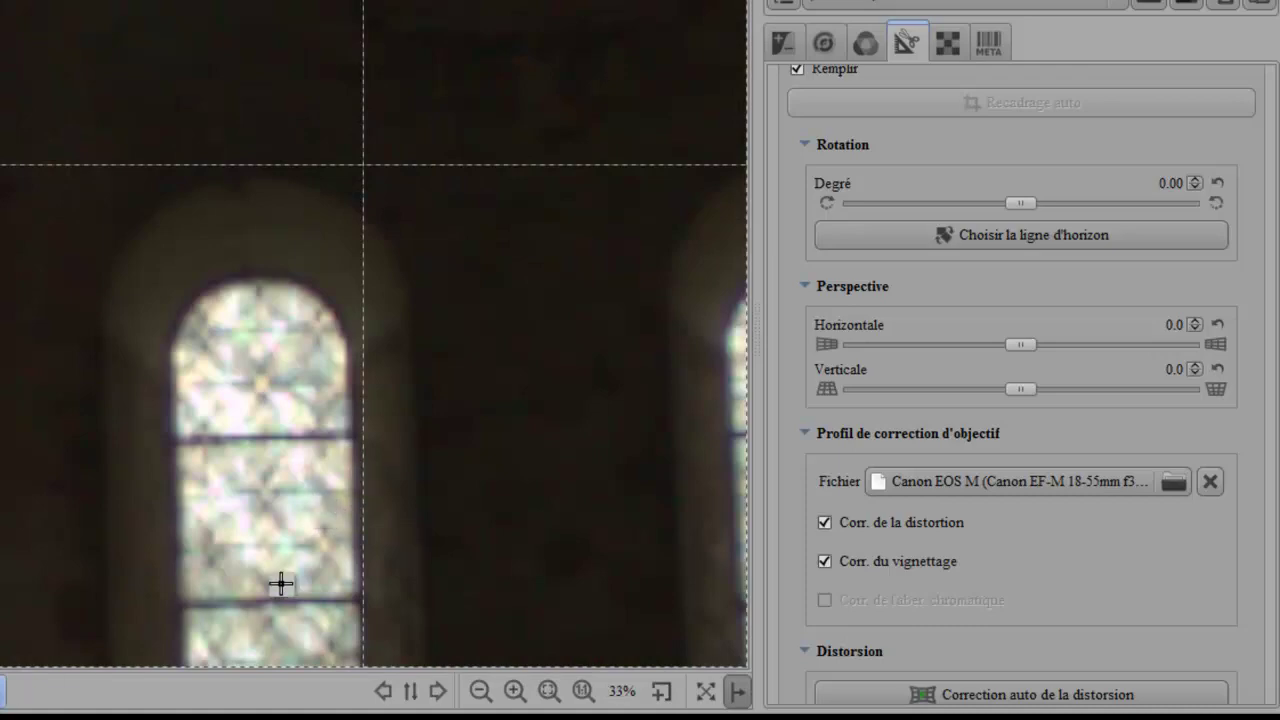
scroll(277, 583, down, 1)
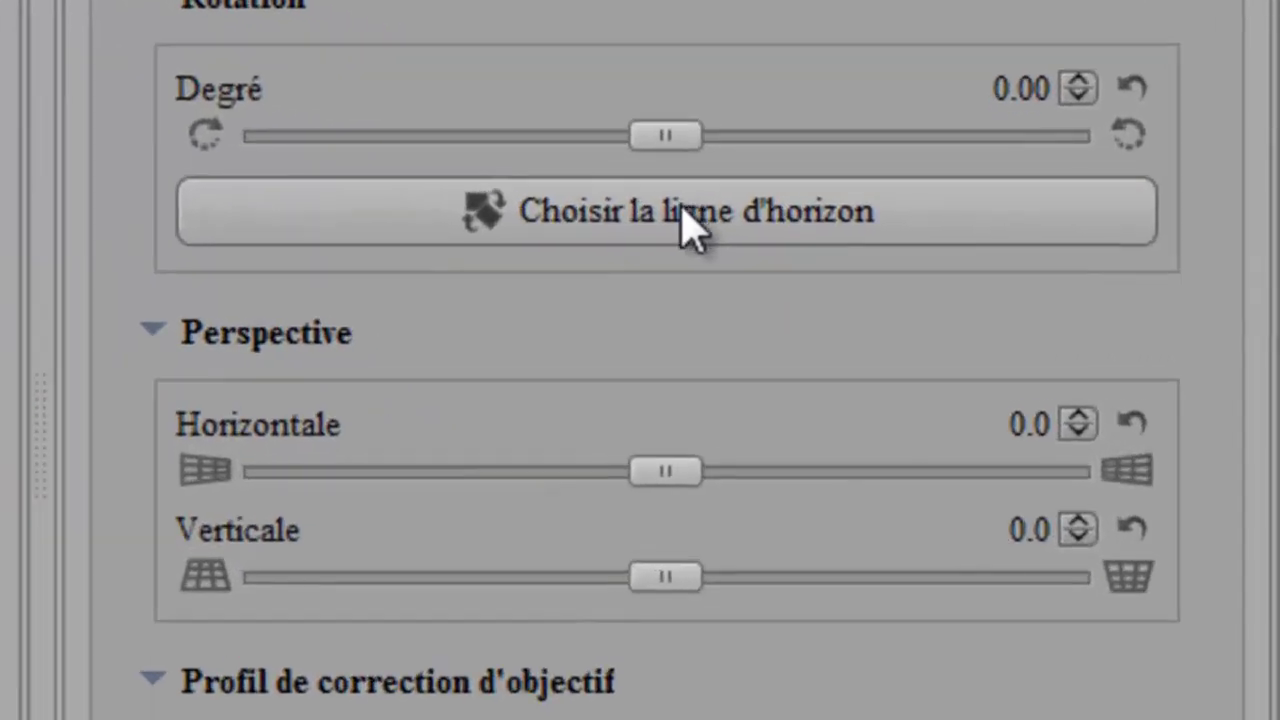
Start the horizon line selection and set the Recadrage guide type to Aucun.
click(760, 232)
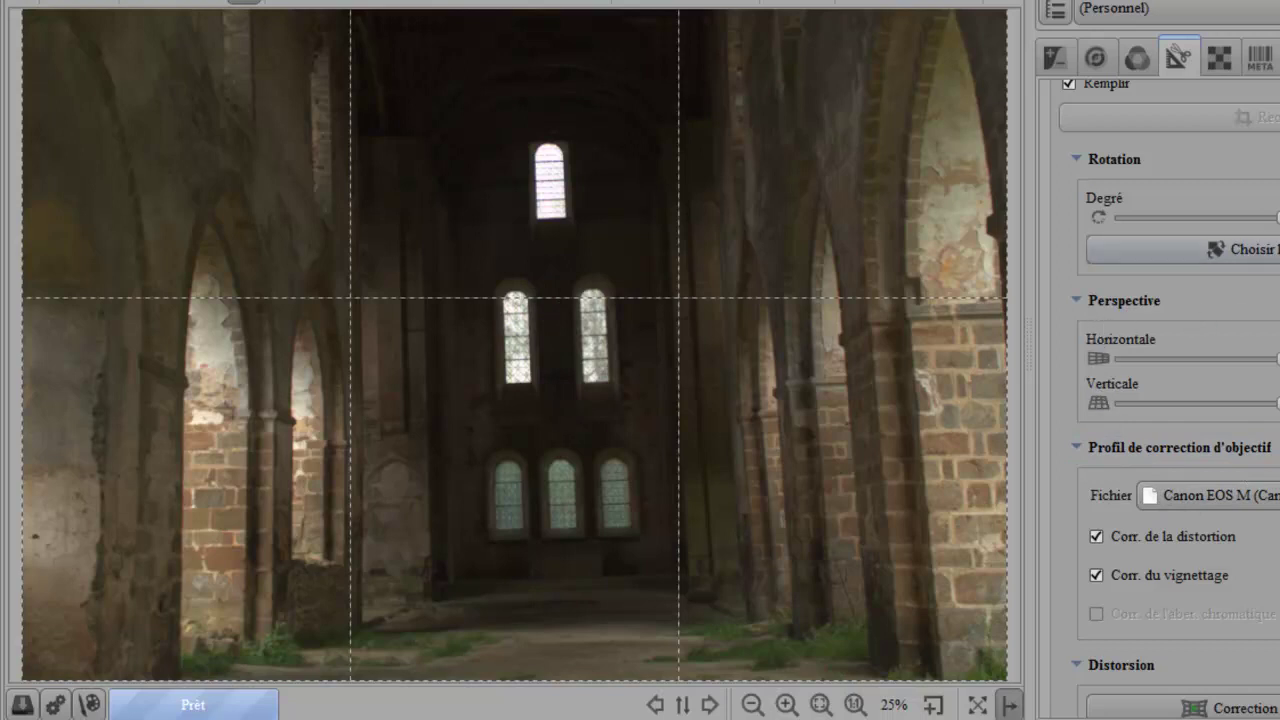
scroll(1160, 400, up, 3)
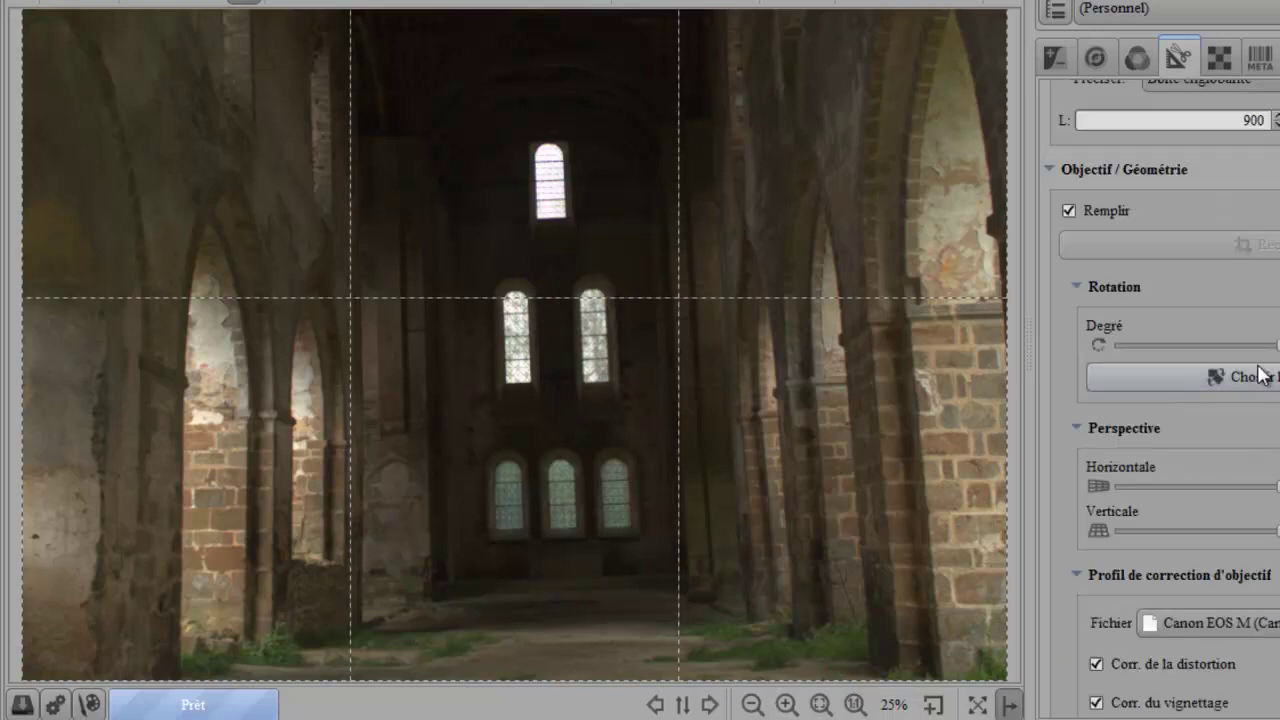
scroll(1257, 366, up, 5)
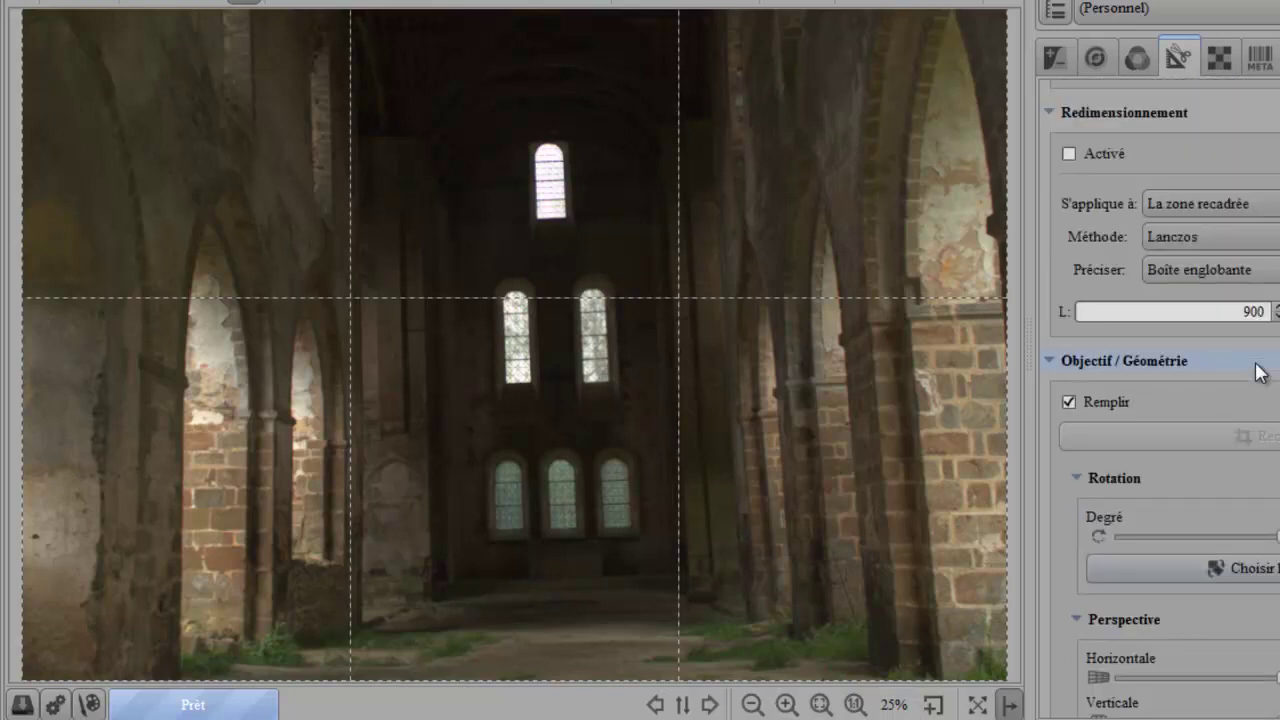
scroll(1257, 372, up, 3)
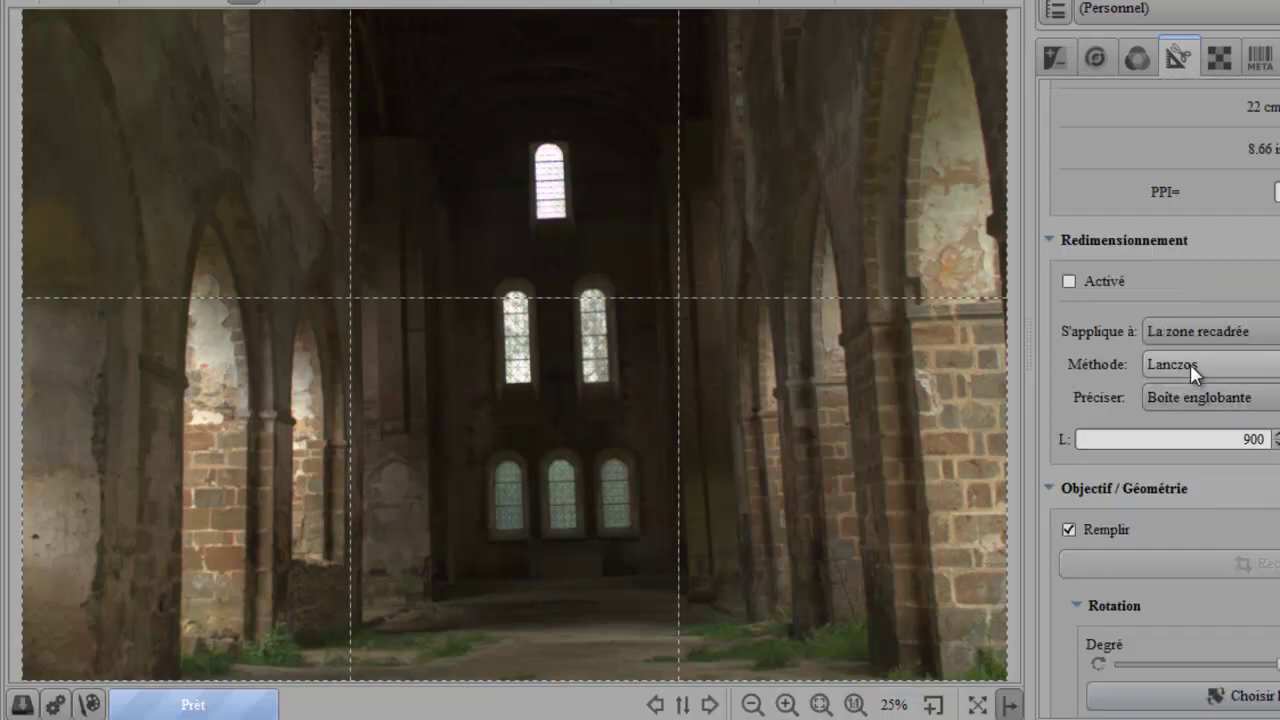
scroll(1195, 400, up, 3)
scroll(1200, 403, up, 2)
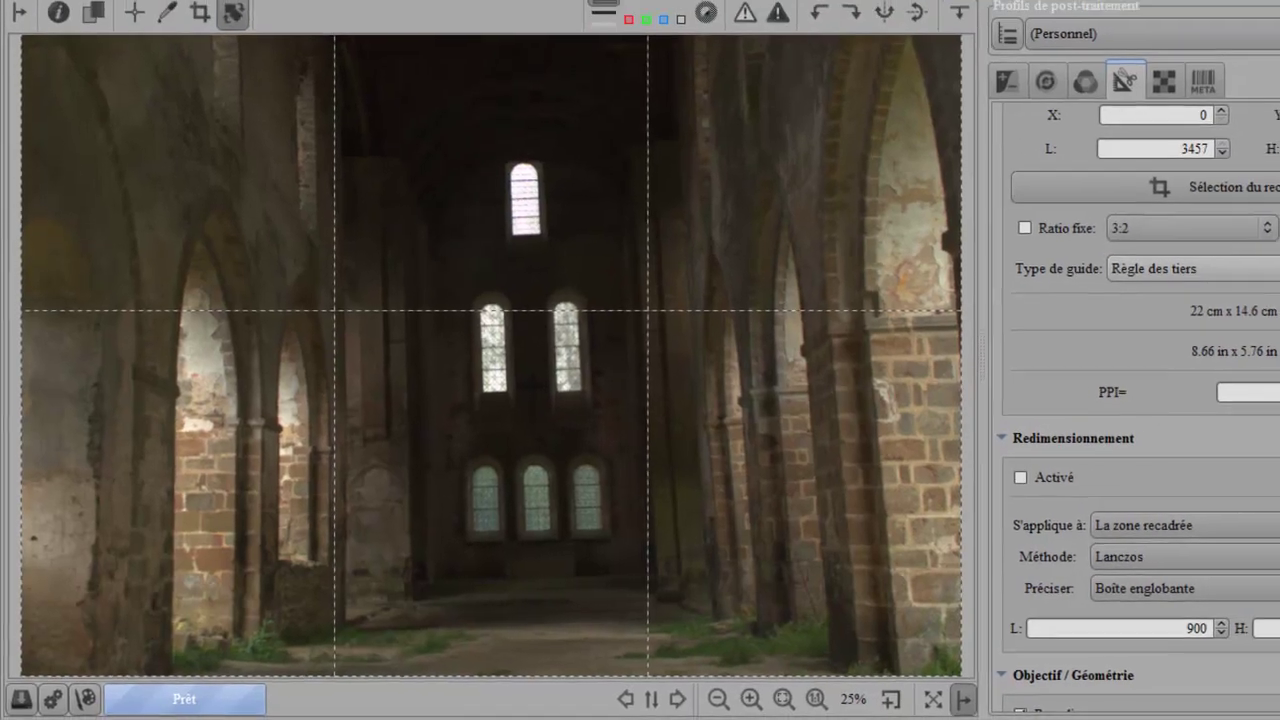
click(1163, 253)
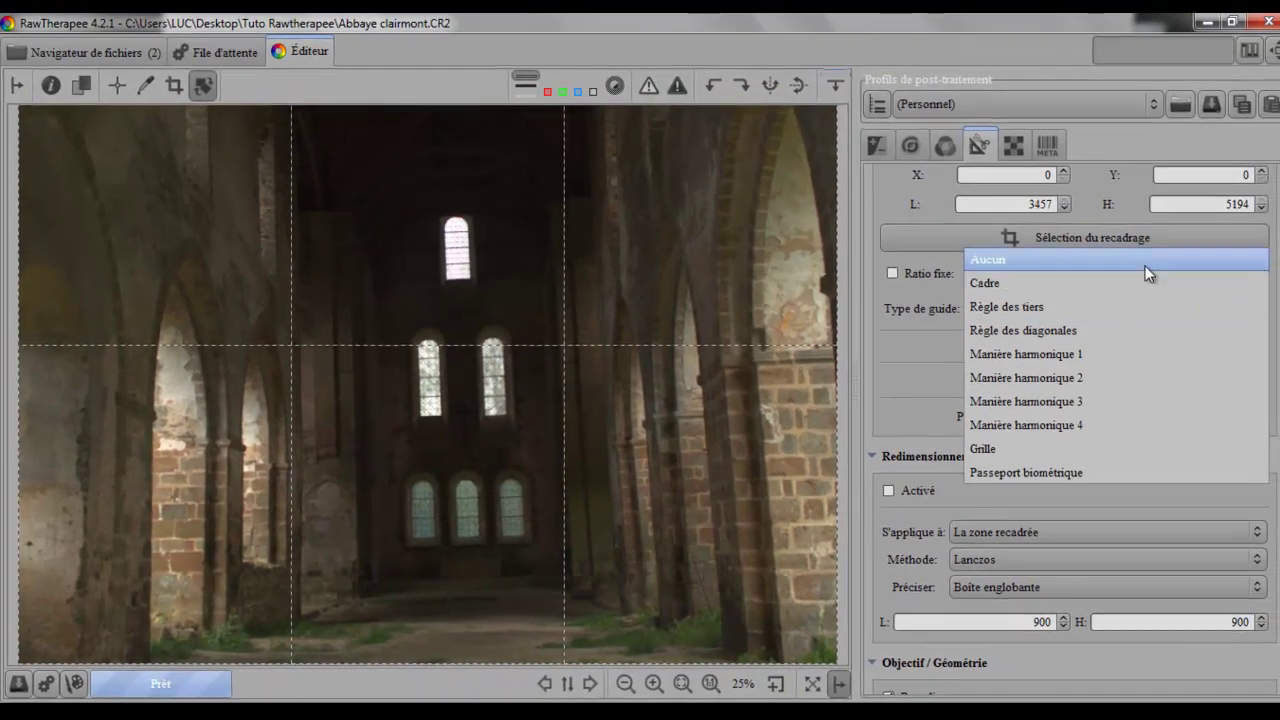
click(1145, 262)
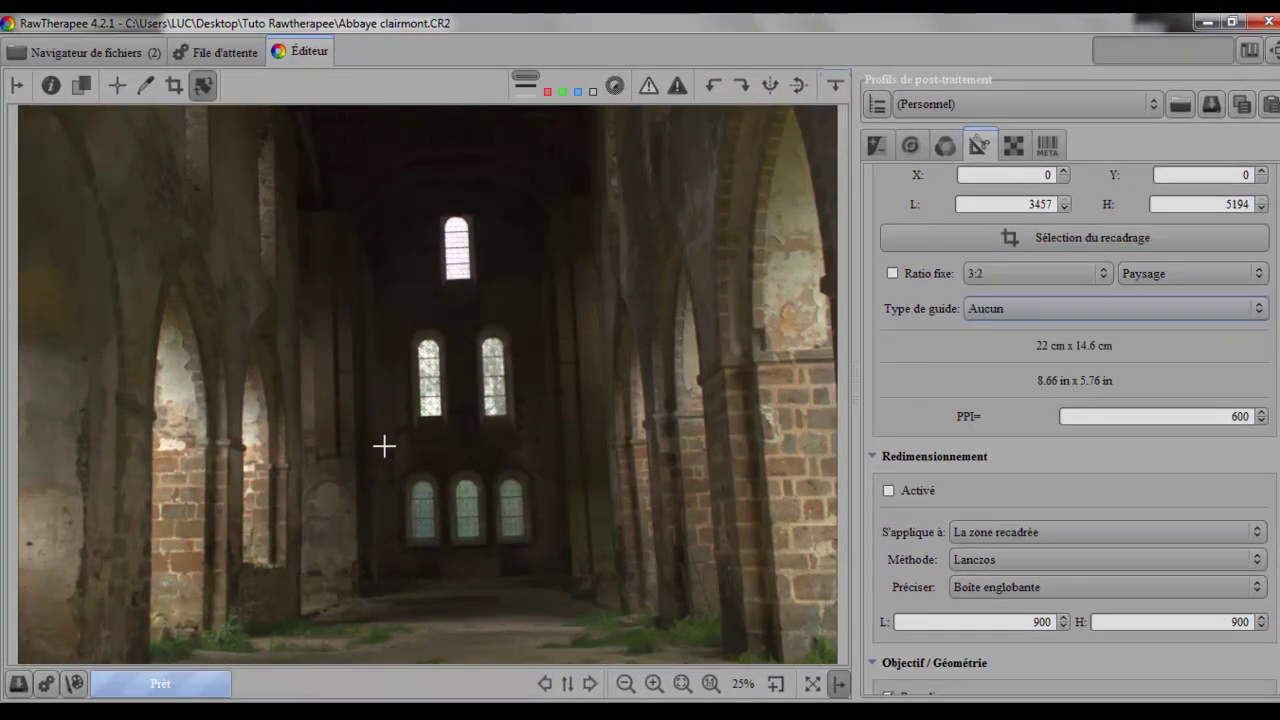
Straighten the photo with a horizon line drawn down beside the right window of the middle pair, for a rotation of about -2.56.
drag(583, 365, 834, 409)
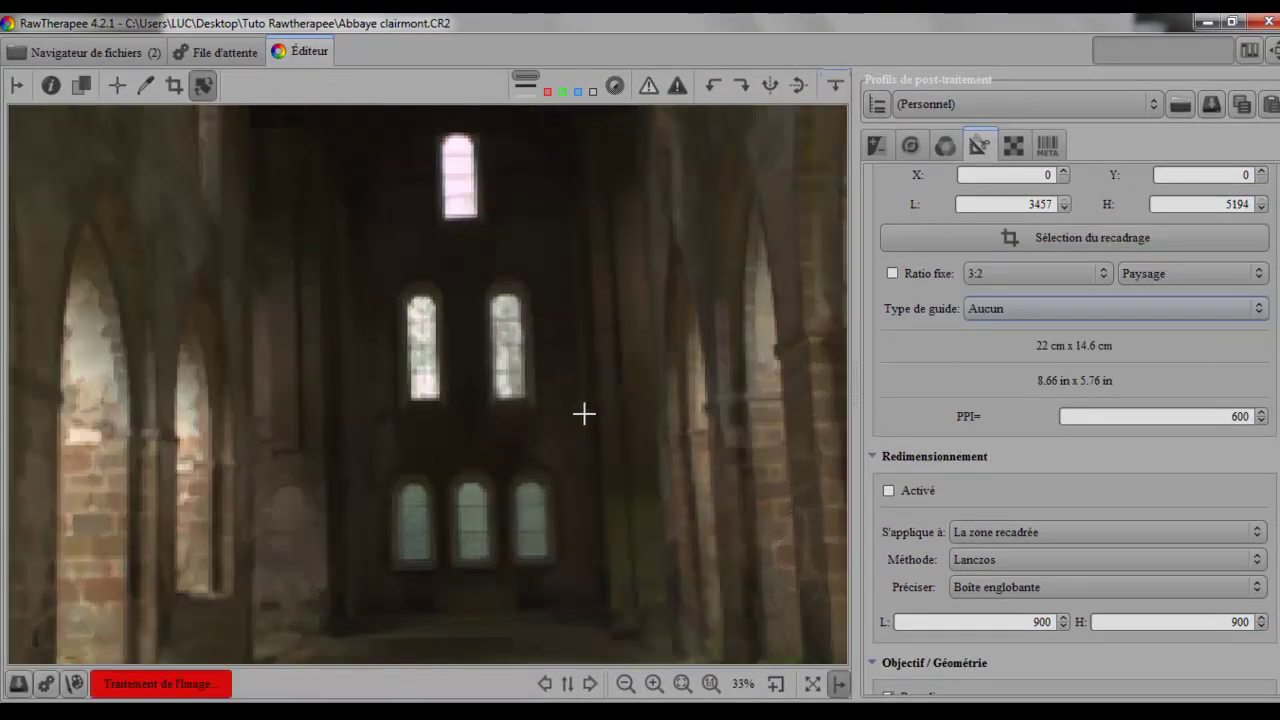
scroll(583, 414, up, 1)
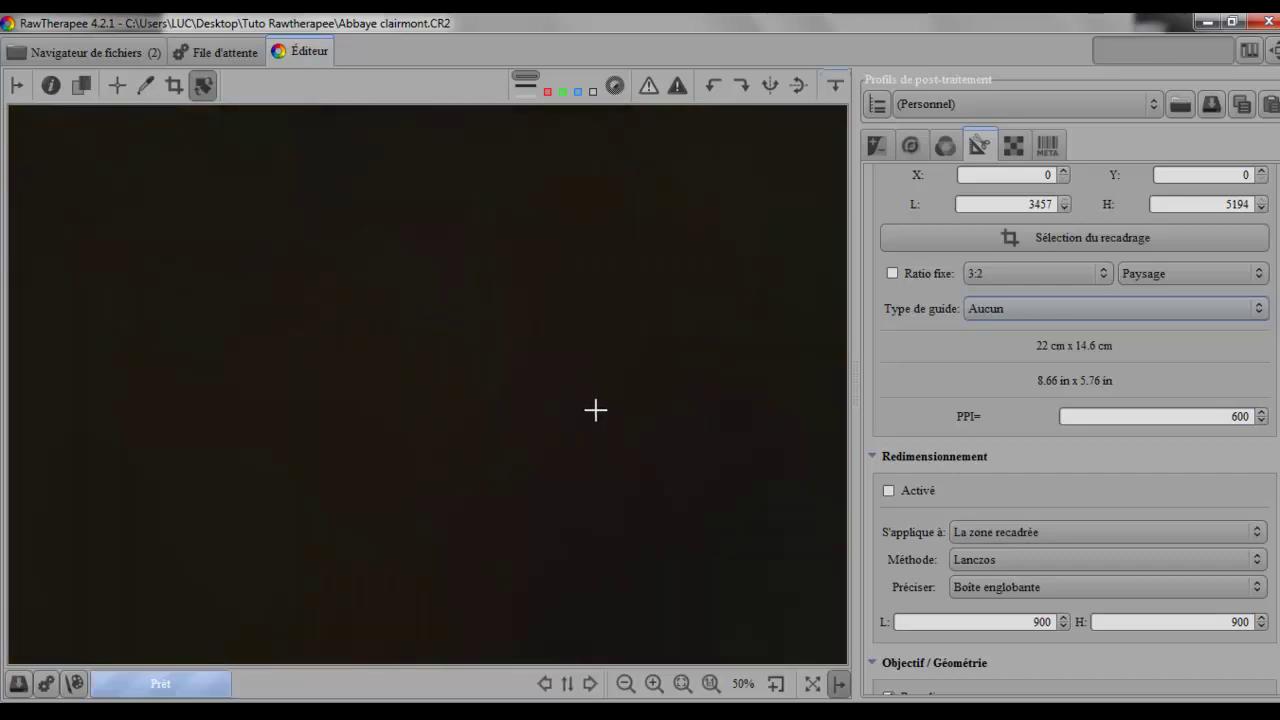
scroll(595, 410, down, 1)
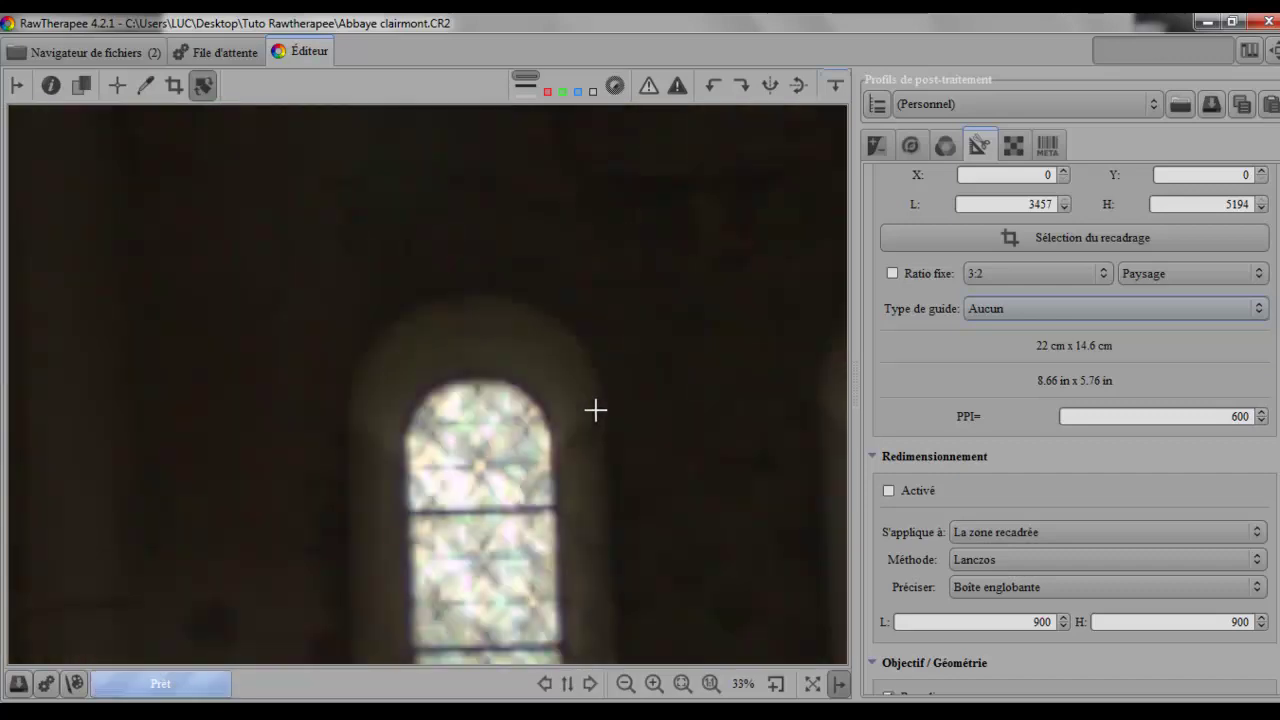
scroll(595, 410, down, 1)
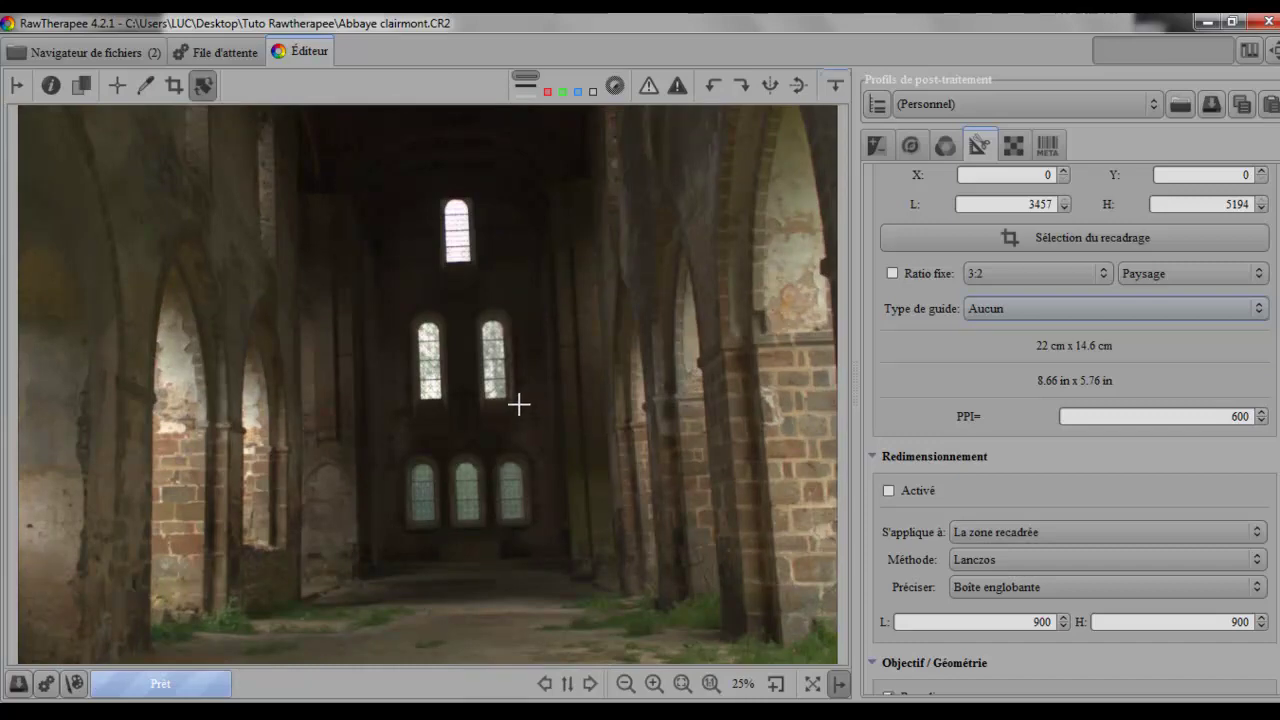
click(1006, 452)
click(874, 458)
scroll(1038, 462, down, 4)
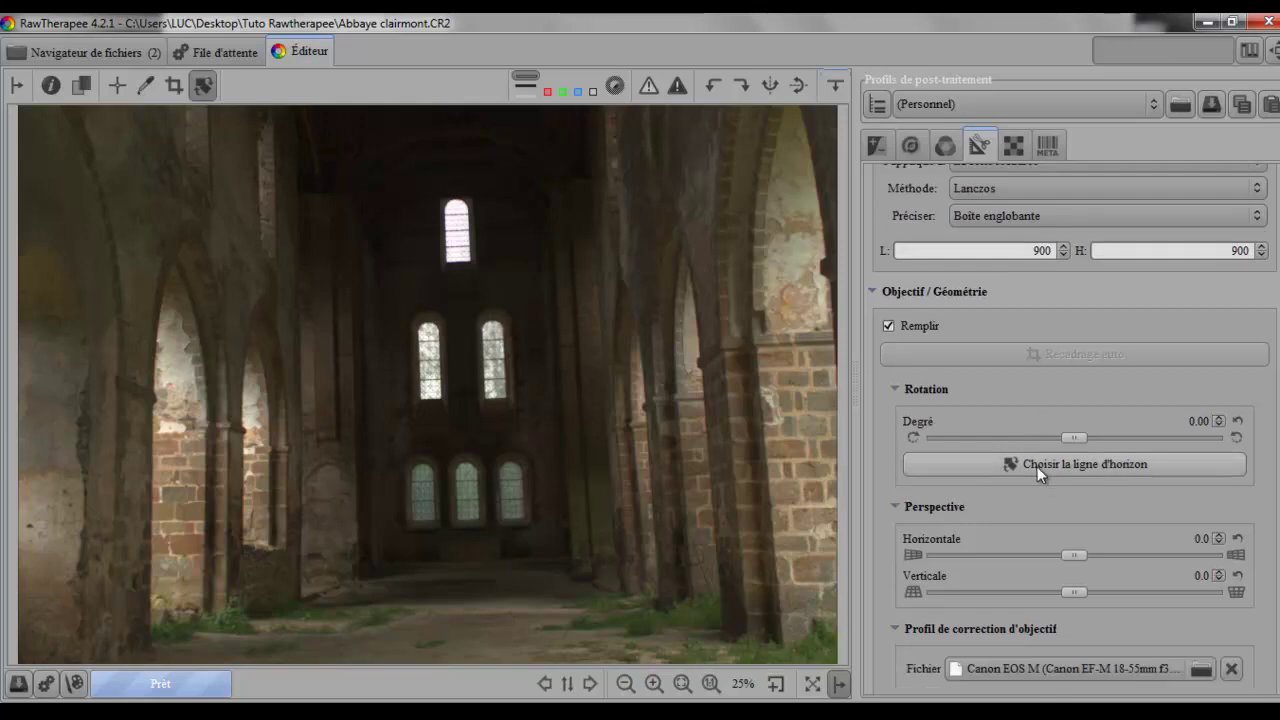
click(1036, 464)
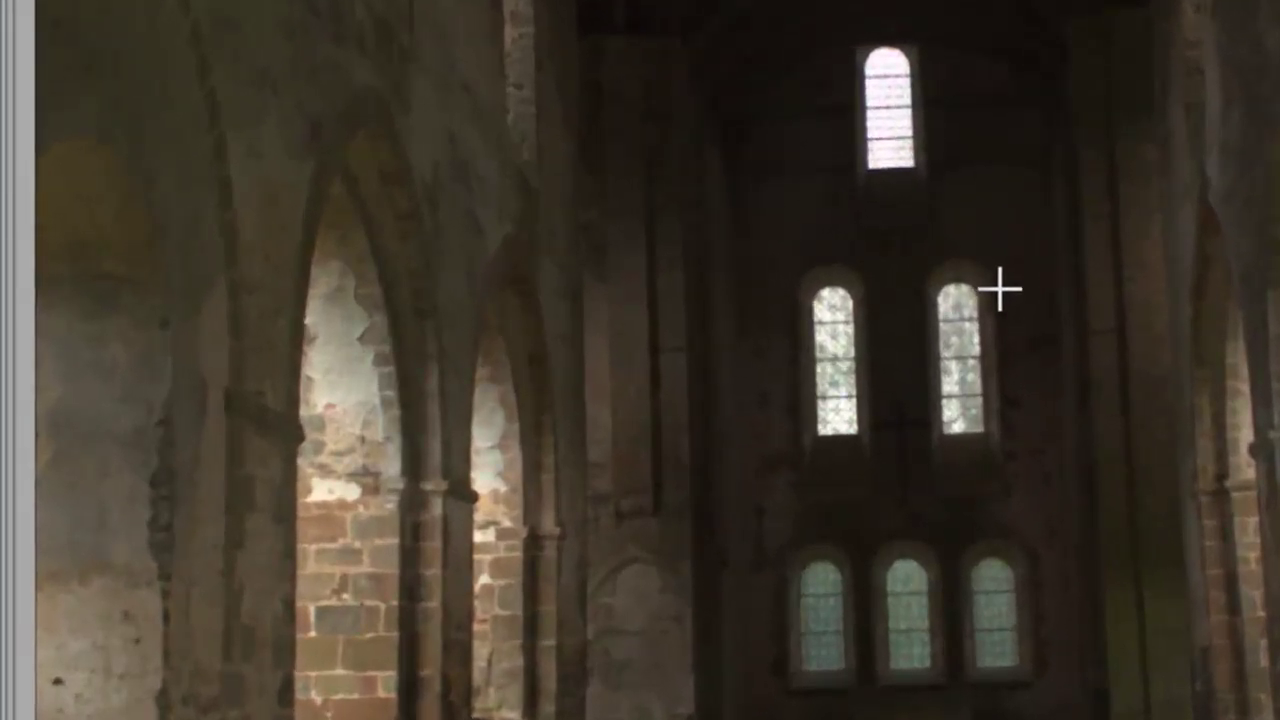
drag(1000, 290, 1008, 497)
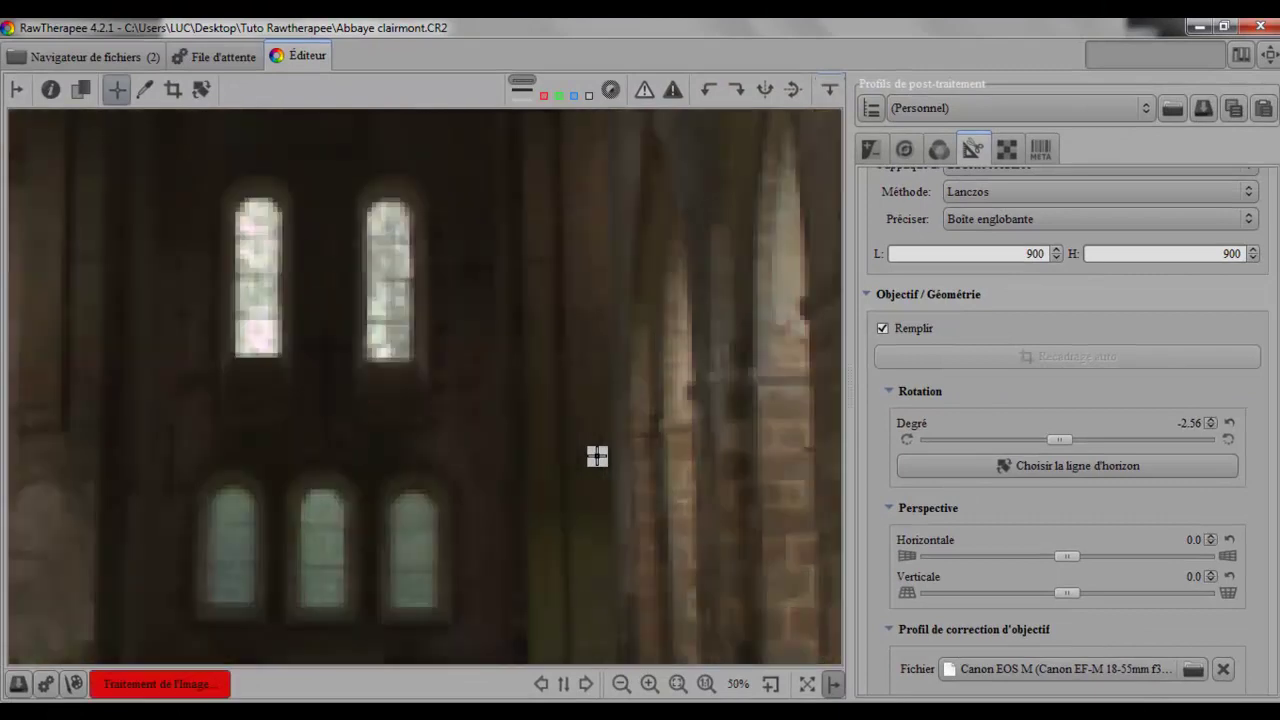
scroll(597, 456, down, 2)
scroll(597, 456, down, 1)
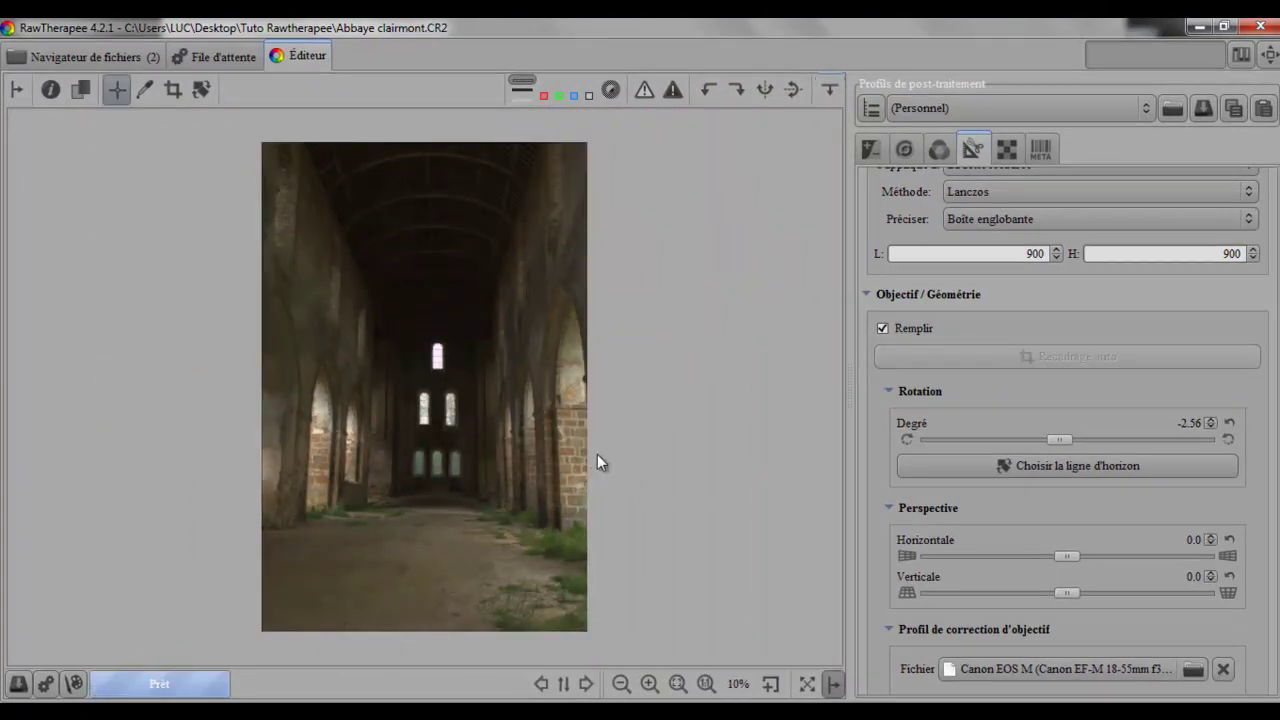
Straighten the photo again with a horizon line drawn across the base of the back wall, for a rotation of about -1.99.
scroll(597, 455, up, 1)
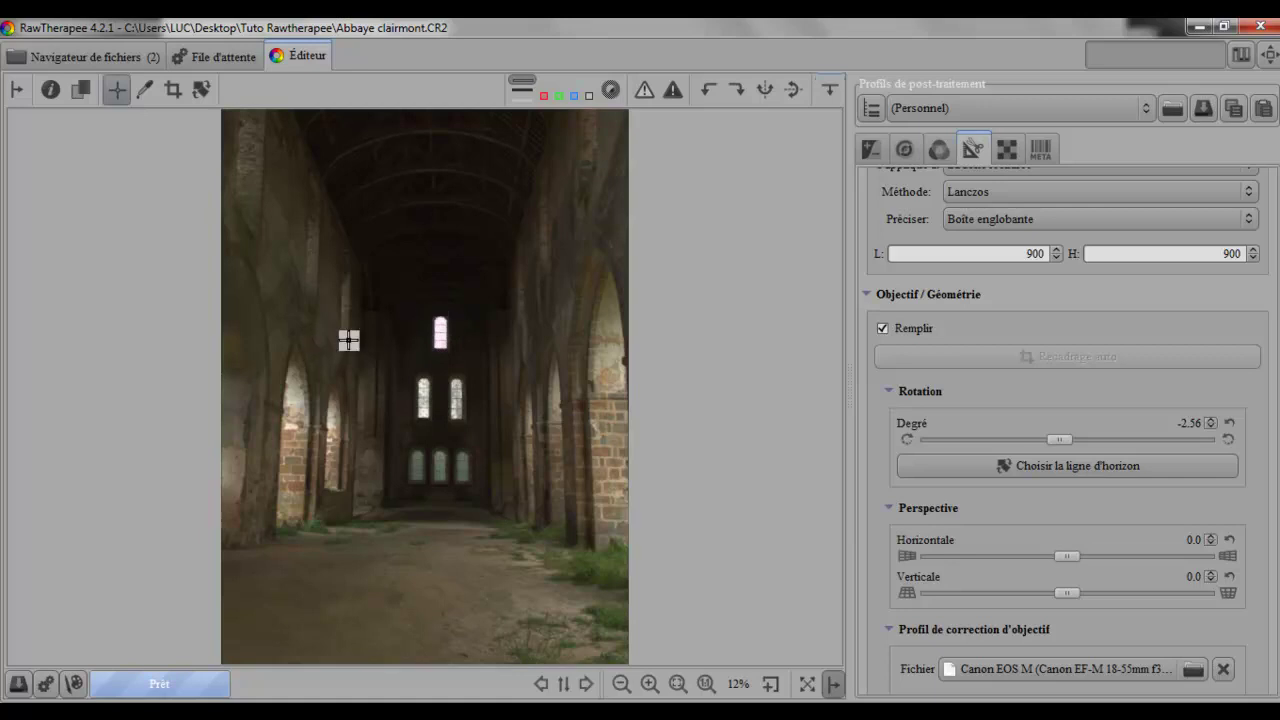
scroll(417, 504, up, 3)
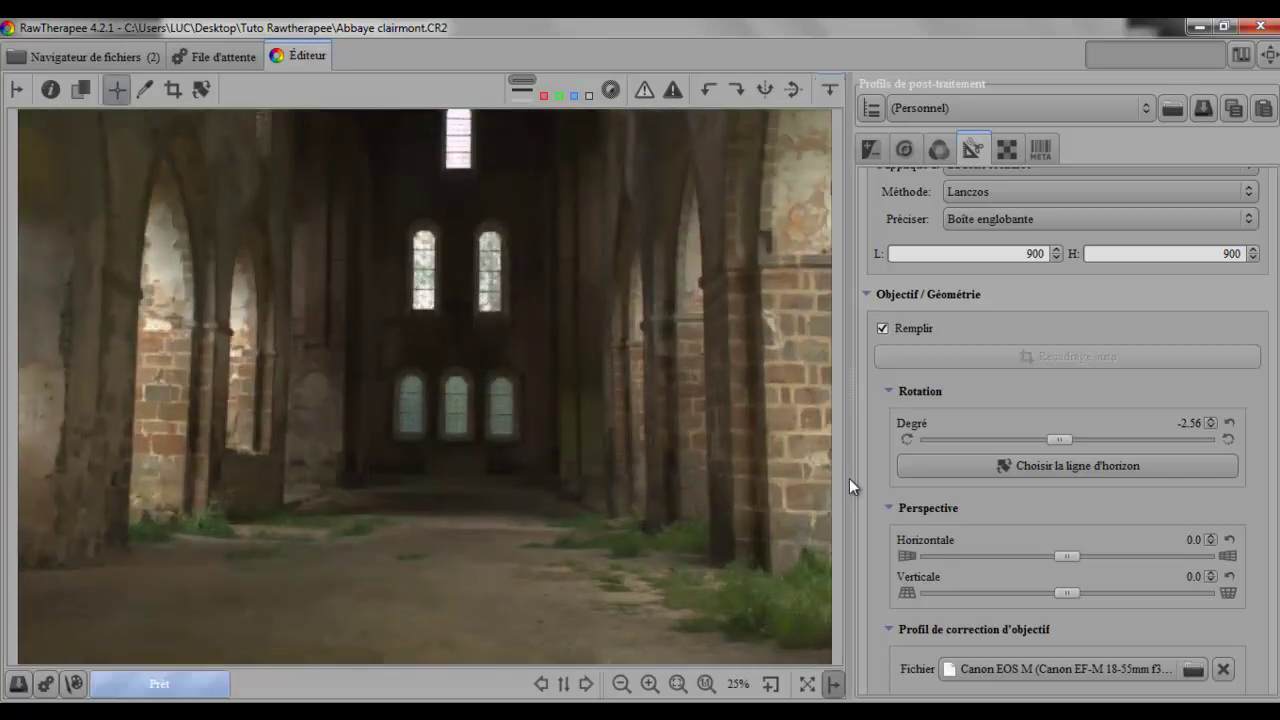
click(1059, 465)
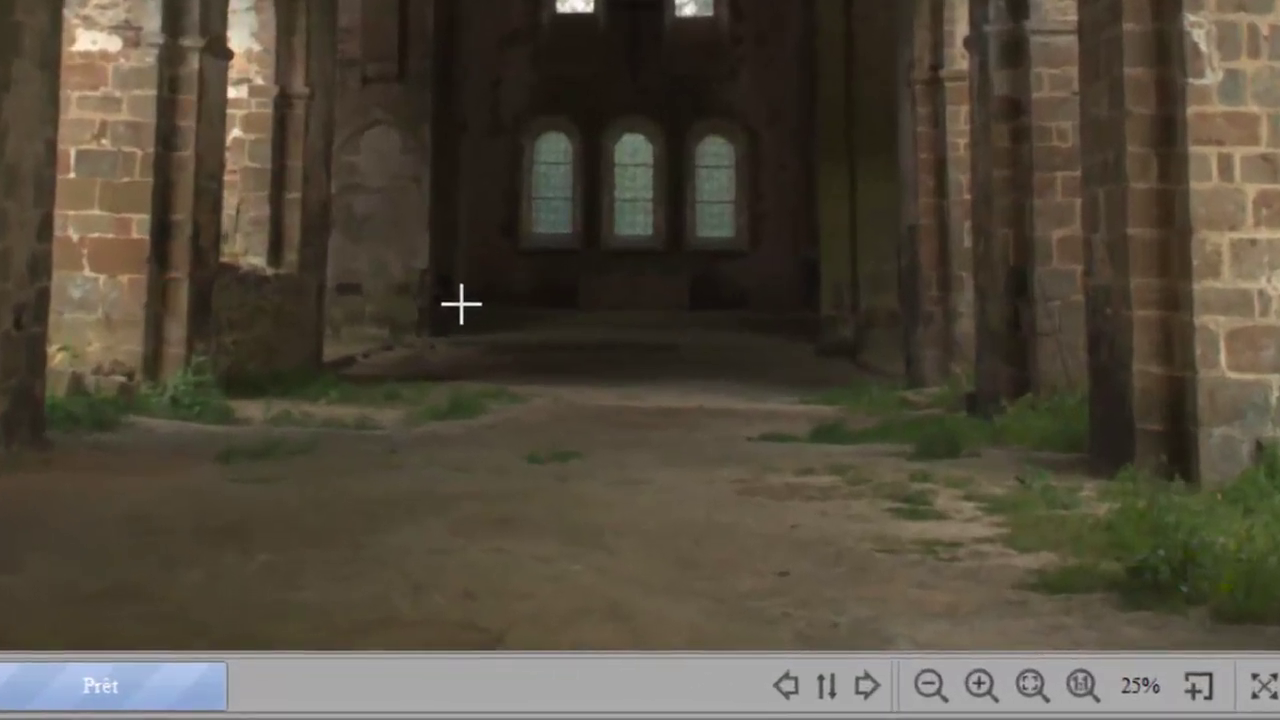
drag(461, 304, 801, 308)
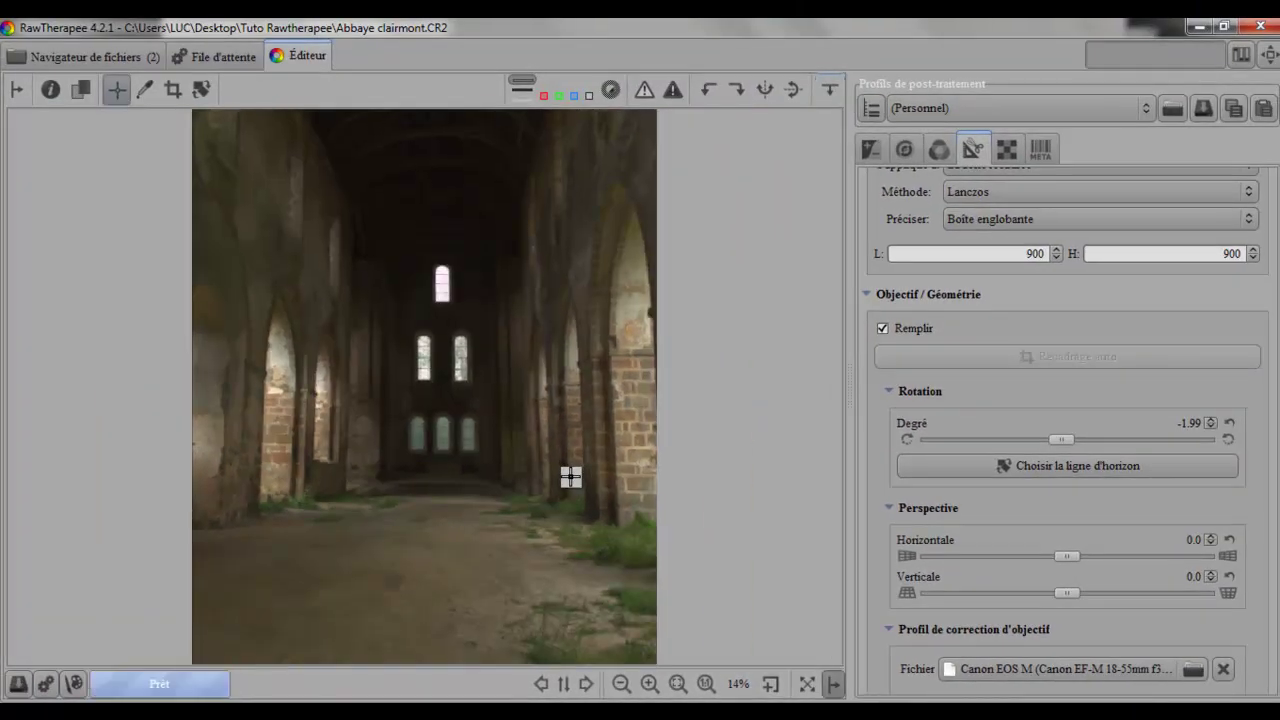
scroll(570, 477, down, 1)
scroll(570, 474, down, 1)
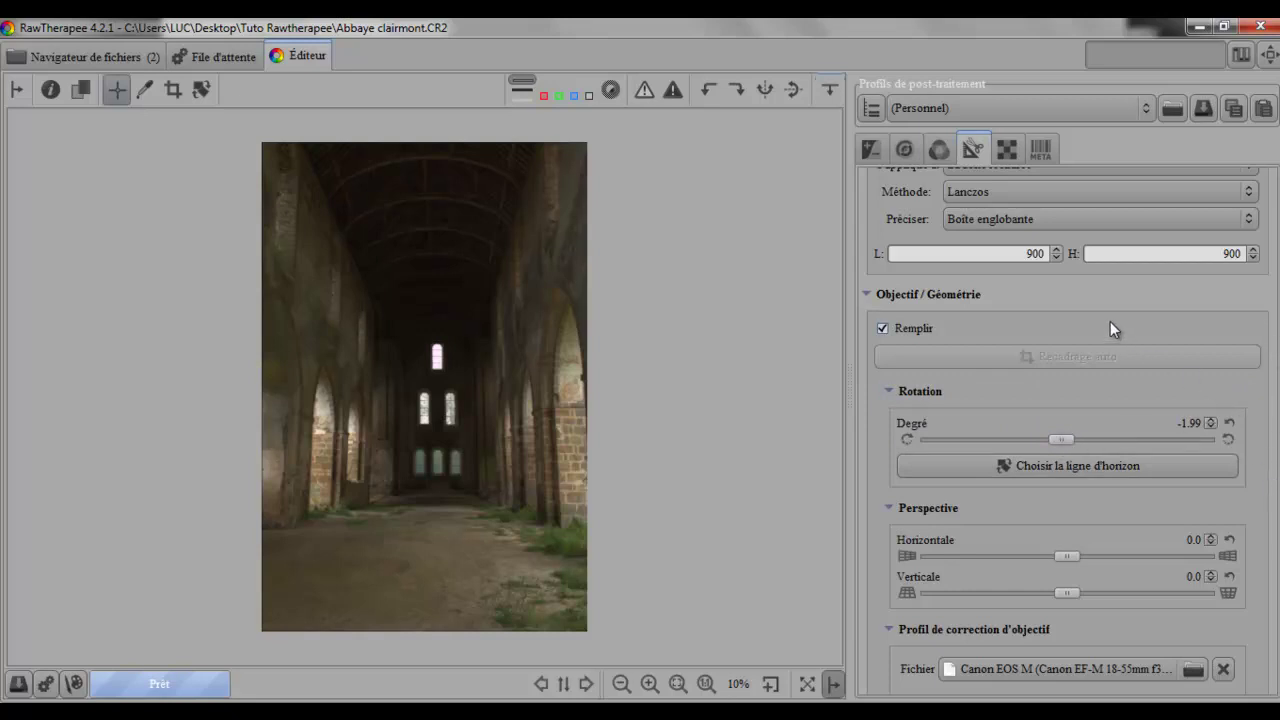
Set the Recadrage guide type to Grille and check the windows and pillars against the grid.
scroll(1110, 321, up, 7)
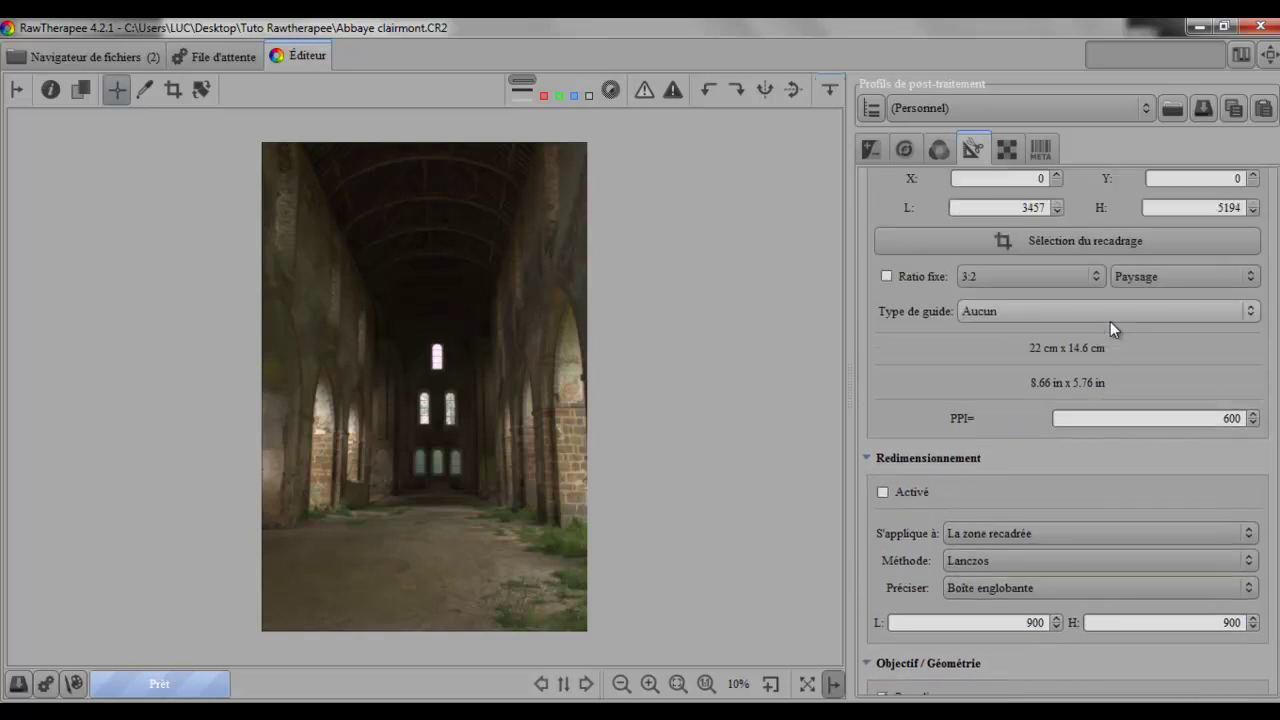
scroll(1110, 321, up, 2)
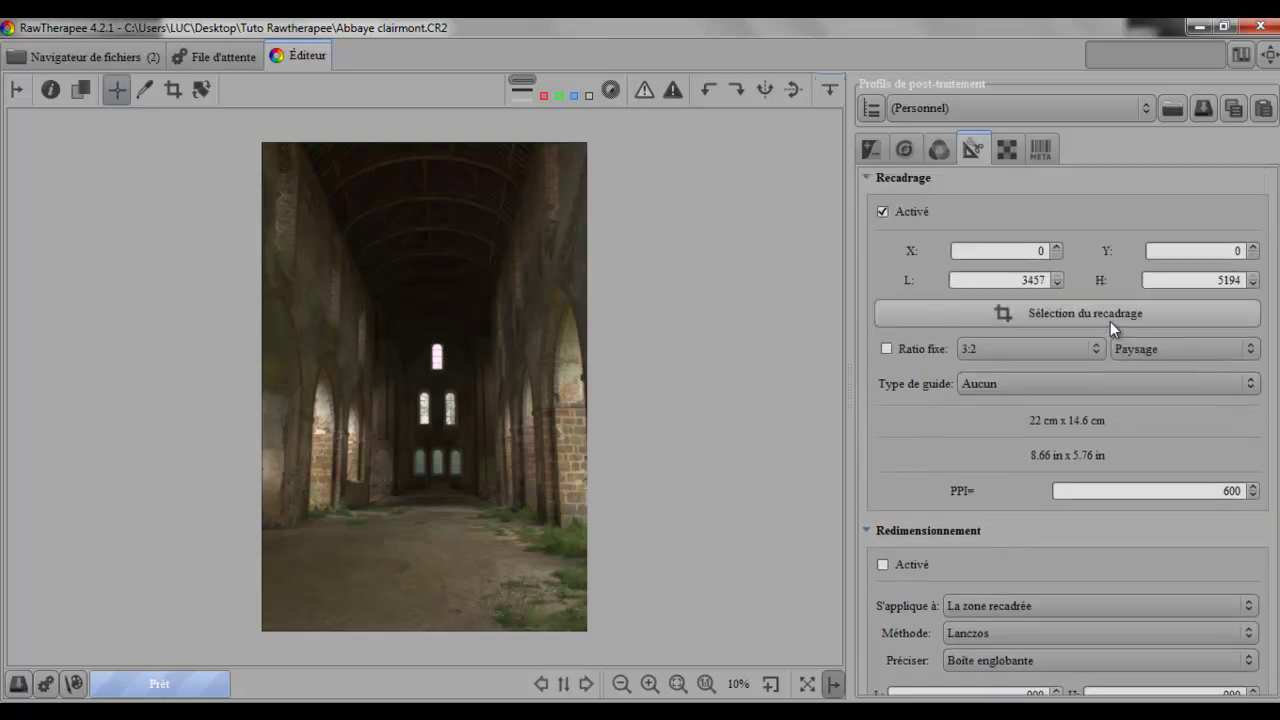
scroll(1110, 321, down, 1)
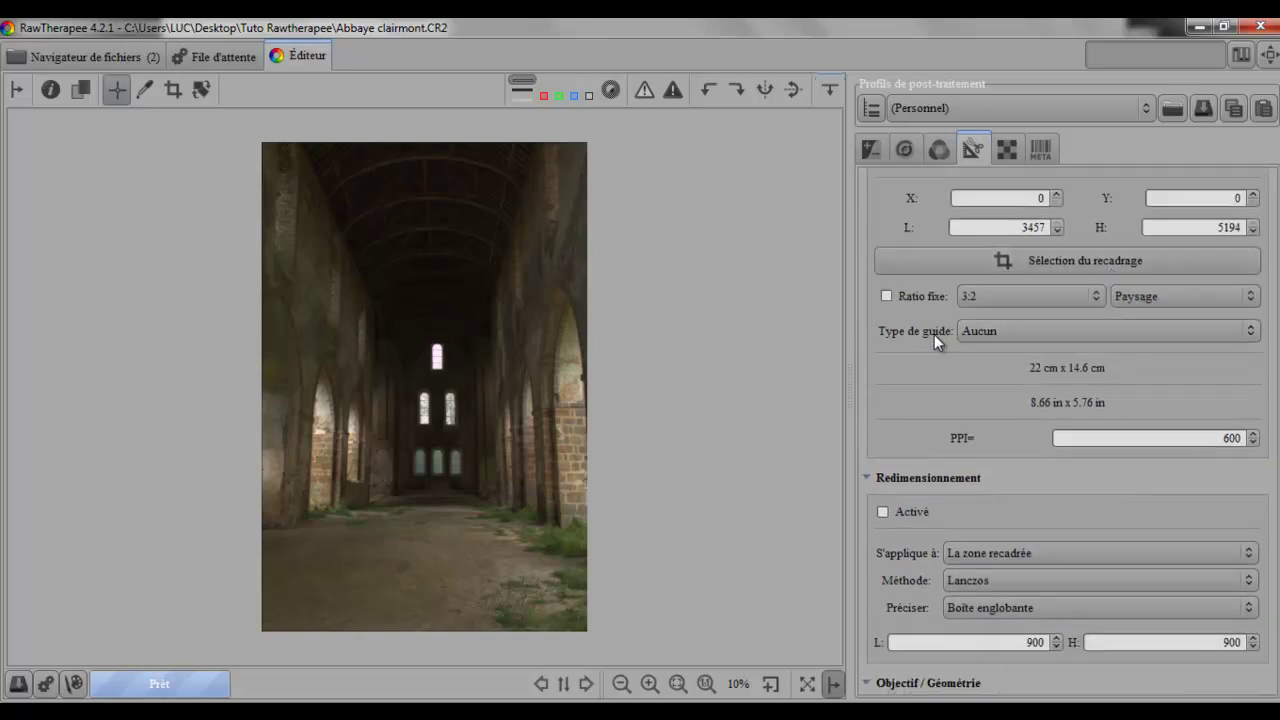
click(1161, 335)
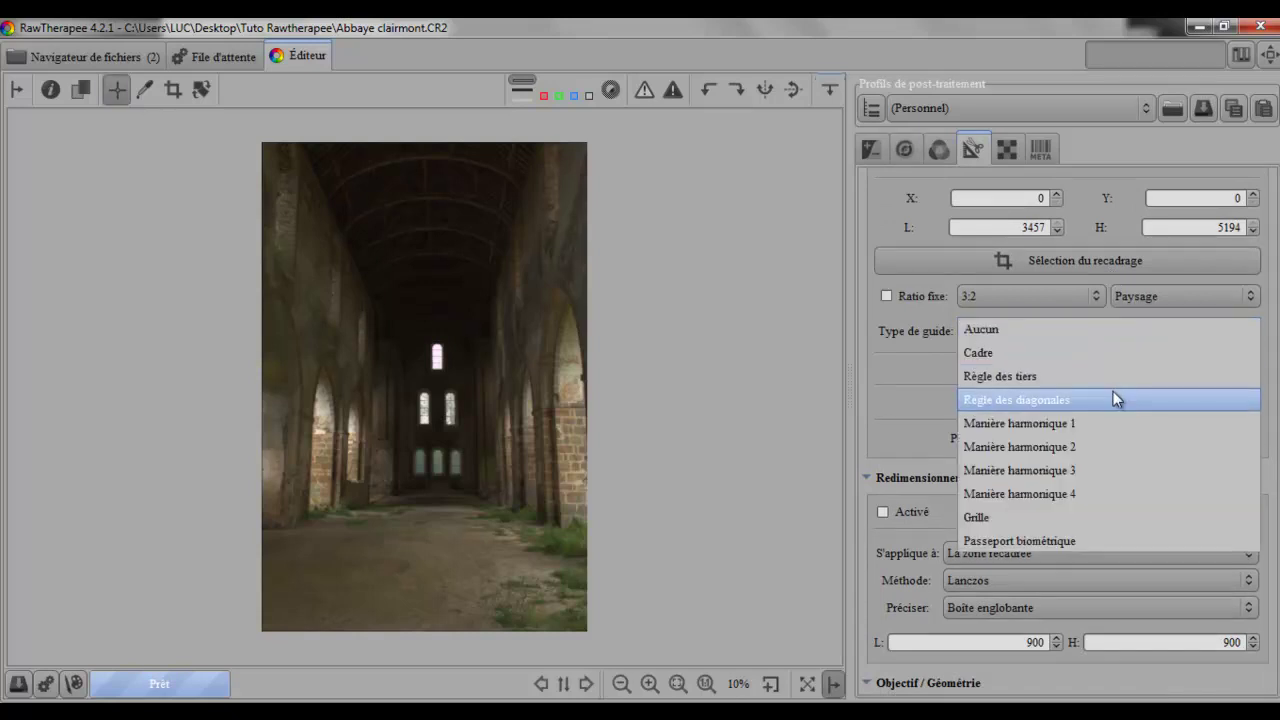
click(1073, 518)
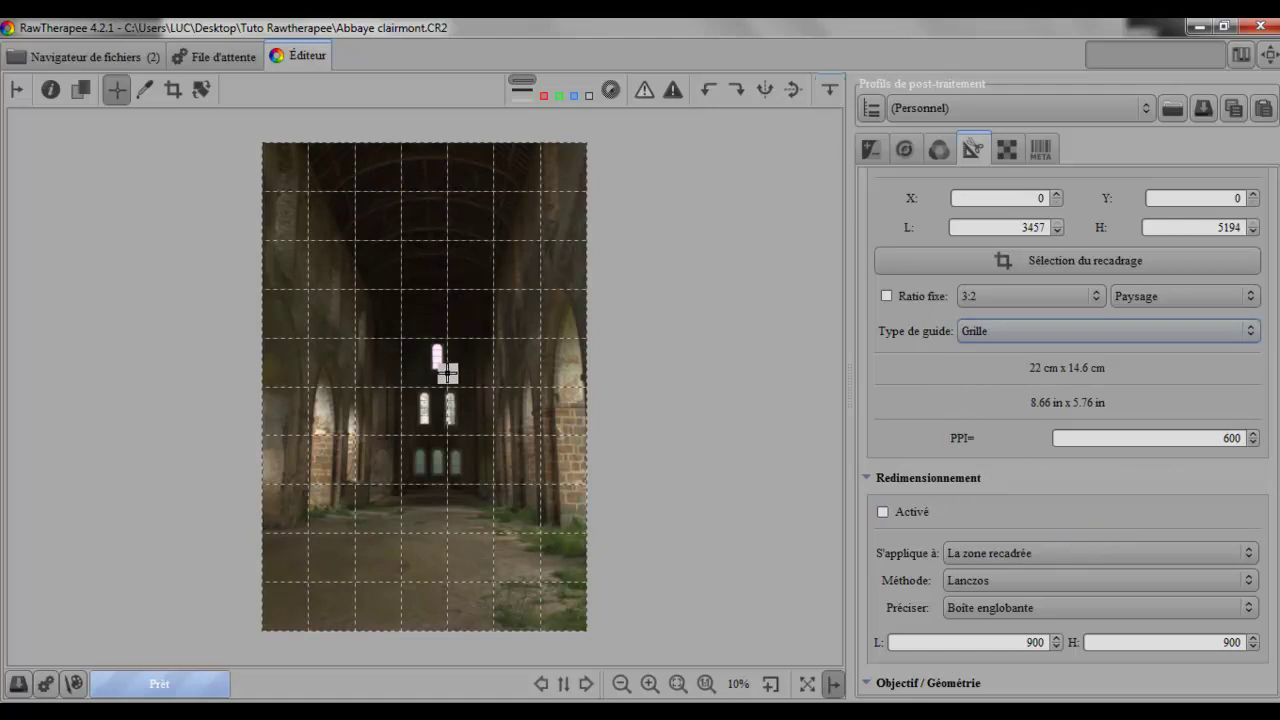
scroll(459, 458, up, 3)
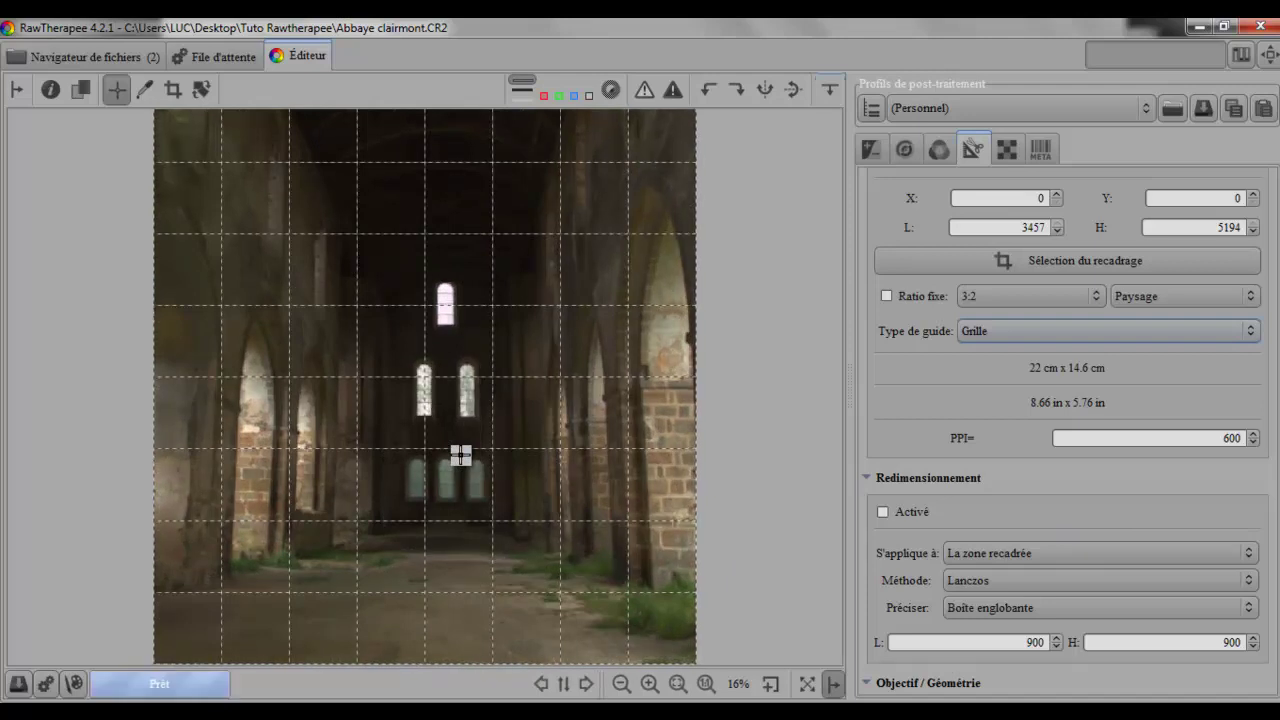
scroll(460, 455, up, 1)
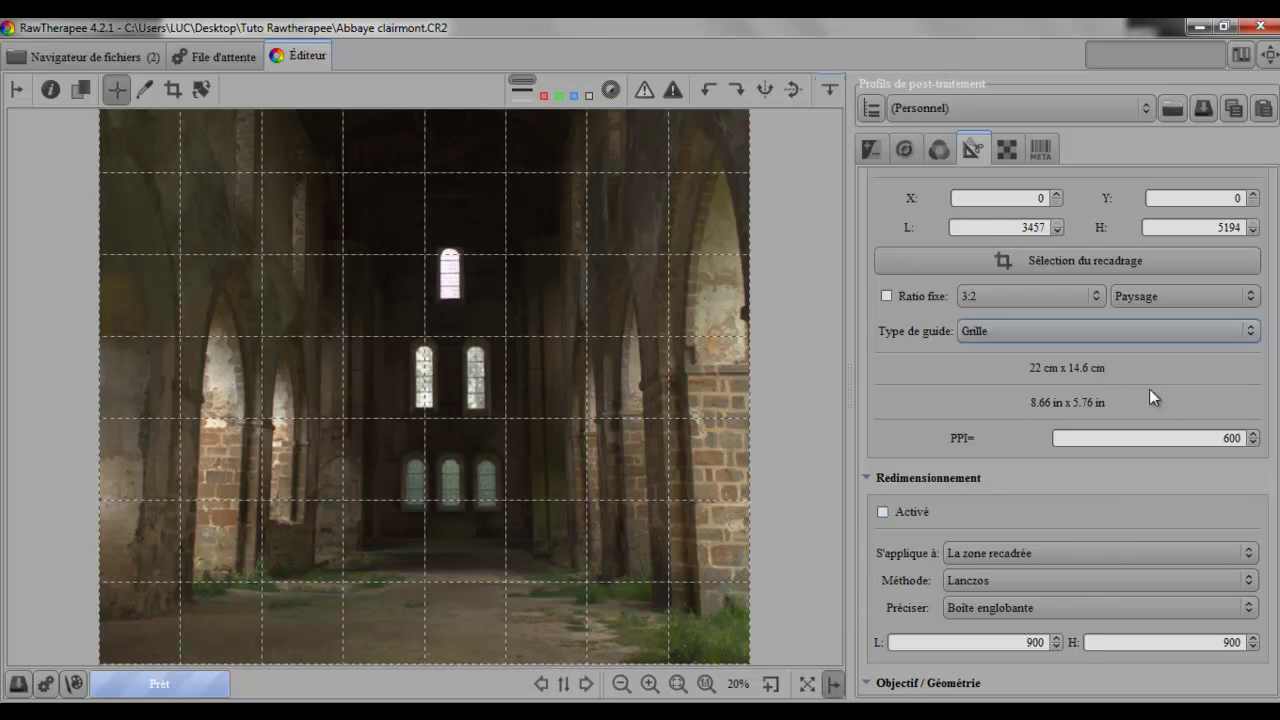
Fine-tune the Rotation Degré to -1.74 under Objectif / Géométrie.
scroll(1149, 389, down, 3)
scroll(1149, 389, down, 7)
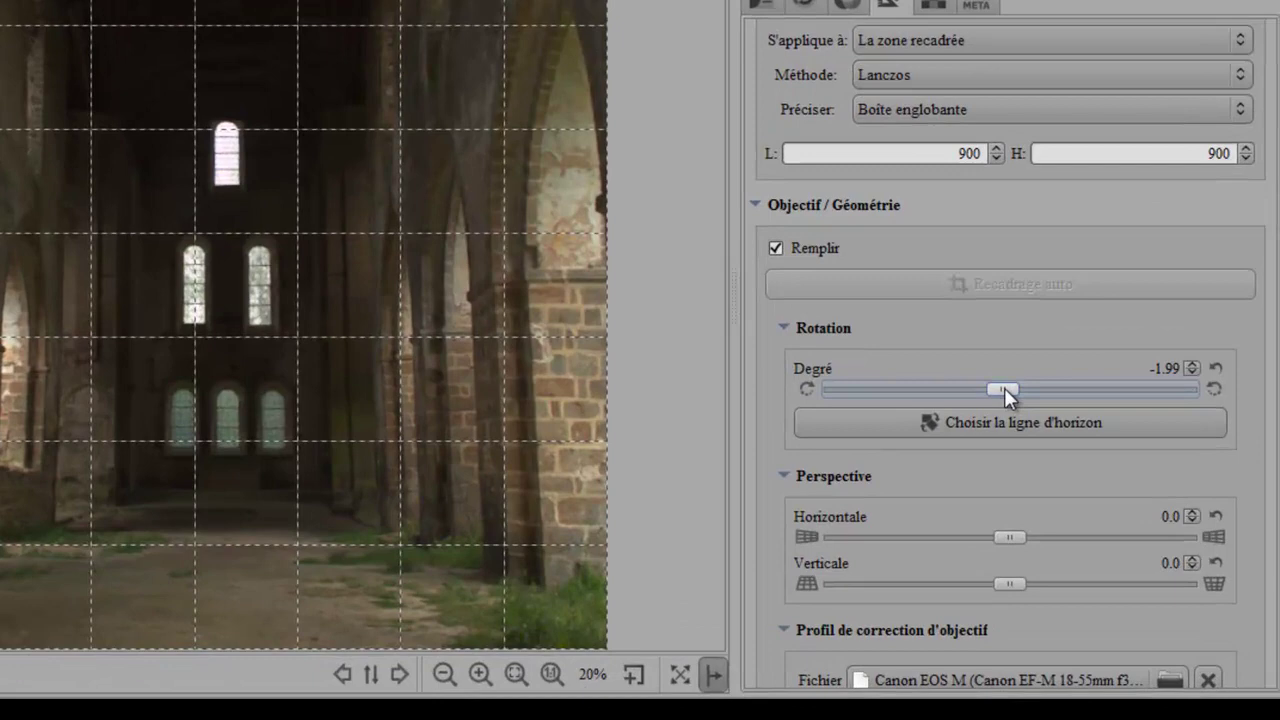
drag(1063, 459, 1067, 460)
drag(935, 295, 930, 295)
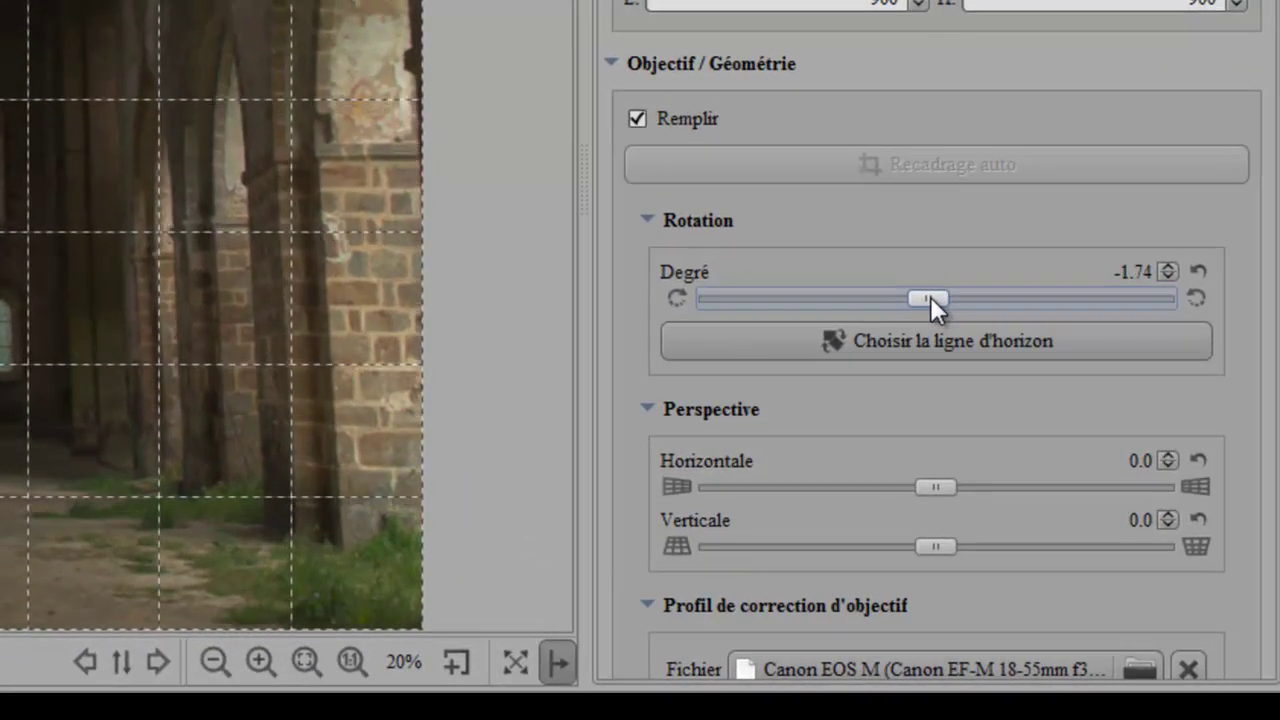
Fine-tune the Rotation Degré to -2.05 under Objectif / Géométrie and check the back windows against the grid.
drag(930, 296, 928, 296)
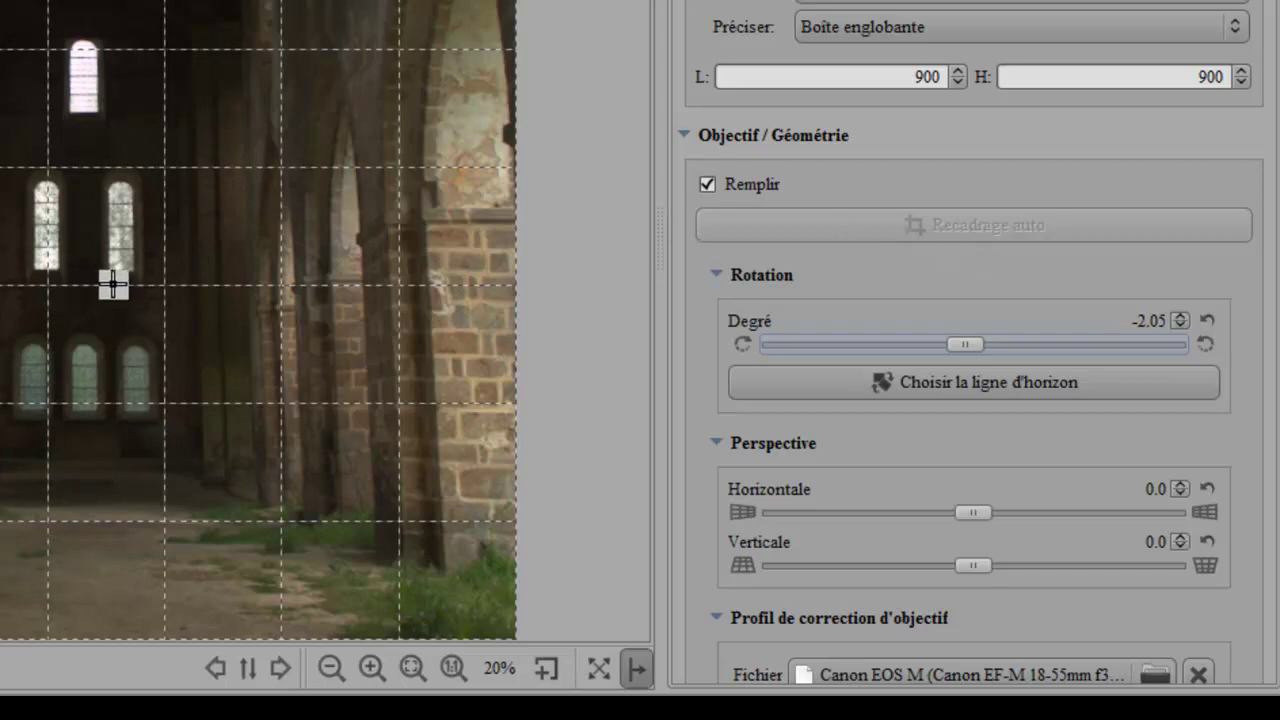
scroll(118, 281, down, 2)
scroll(133, 288, down, 1)
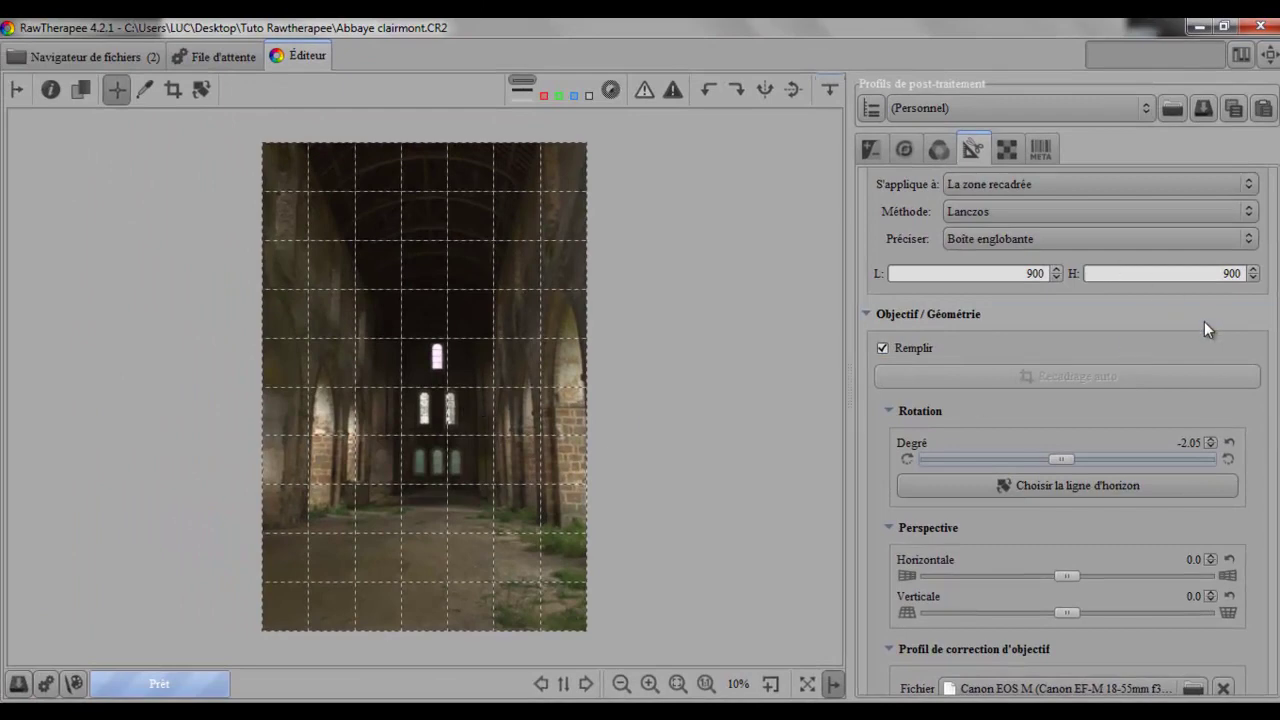
Turn off Remplir under Objectif / Géométrie and set the Recadrage guide type to Règle des tiers.
click(1202, 348)
scroll(1201, 343, up, 3)
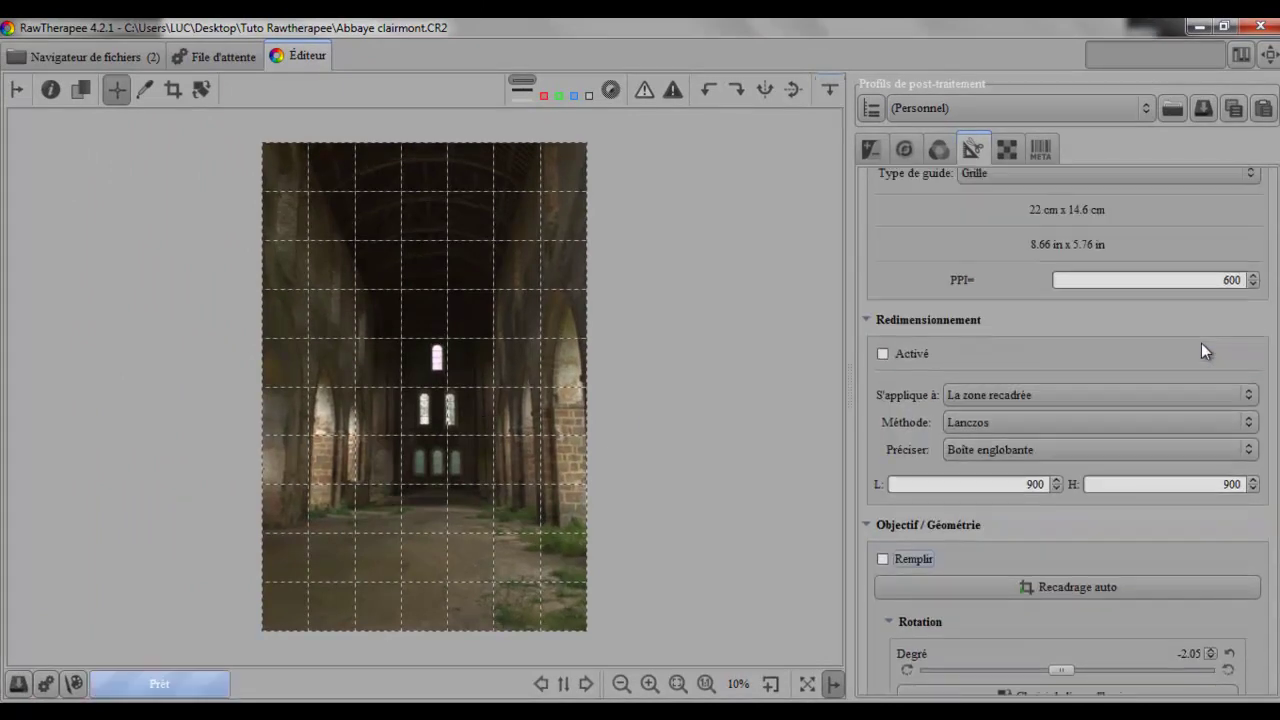
click(1252, 231)
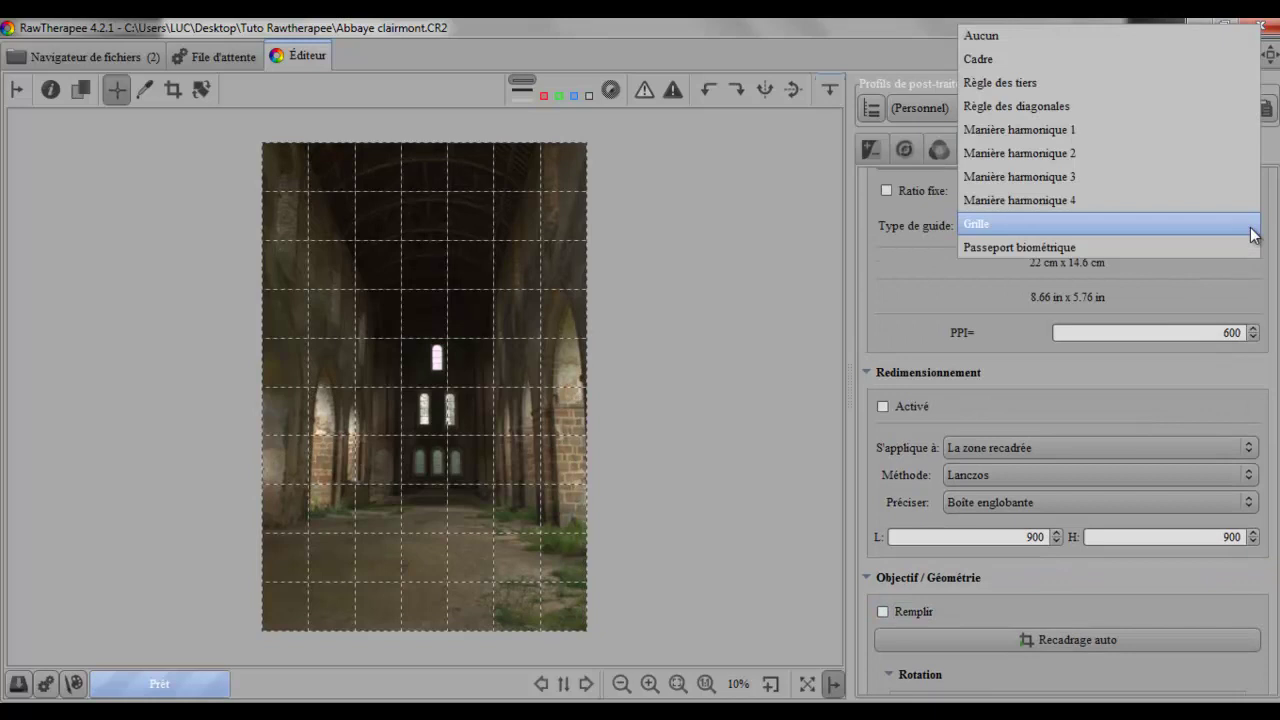
click(1214, 84)
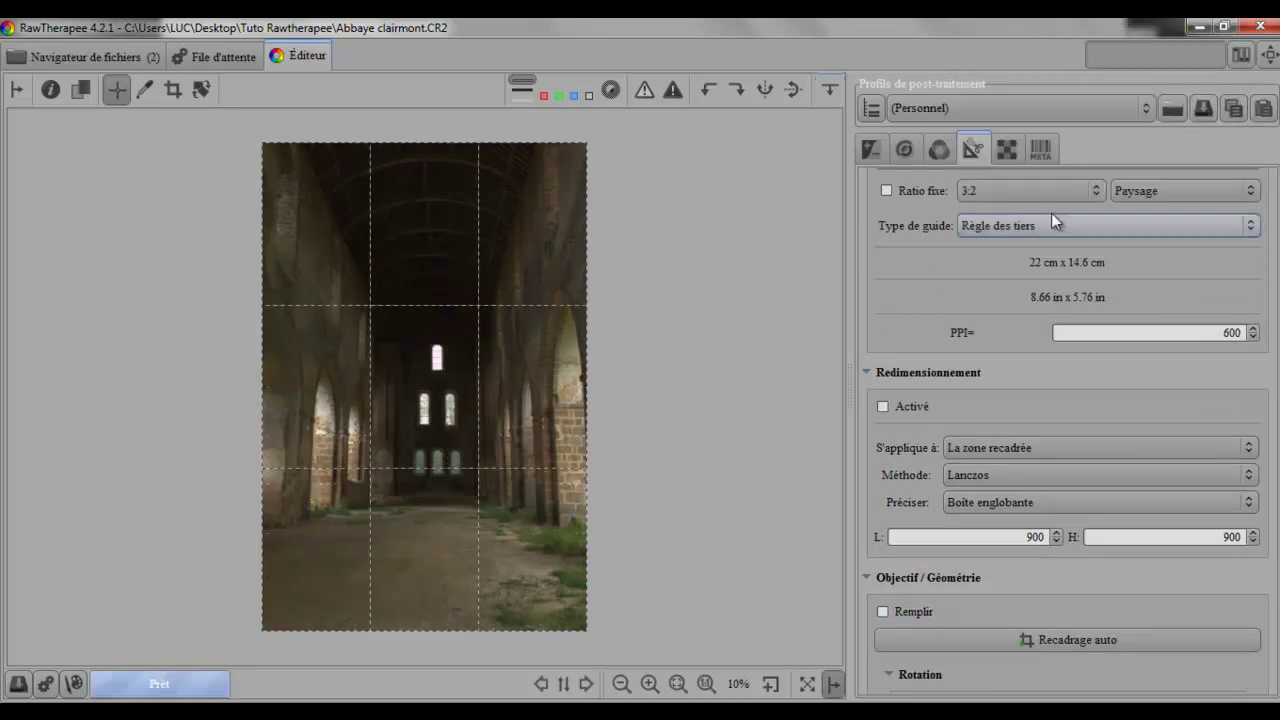
scroll(709, 427, down, 1)
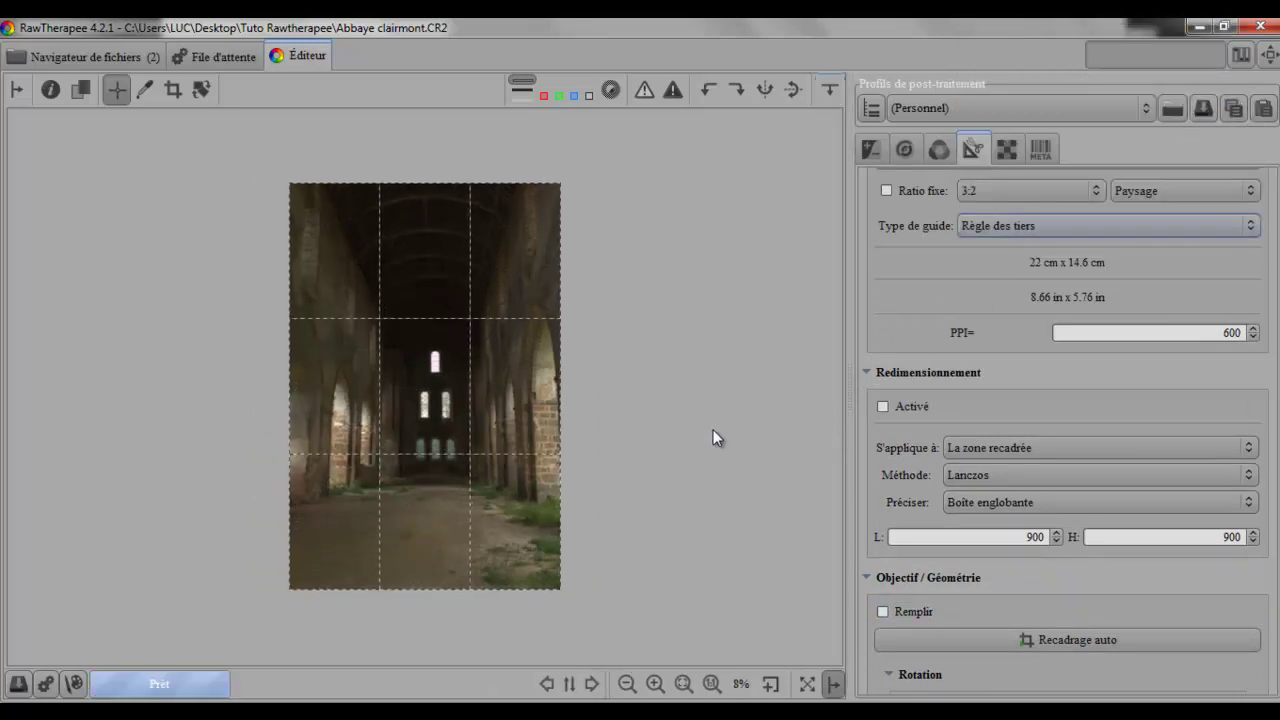
scroll(713, 429, up, 1)
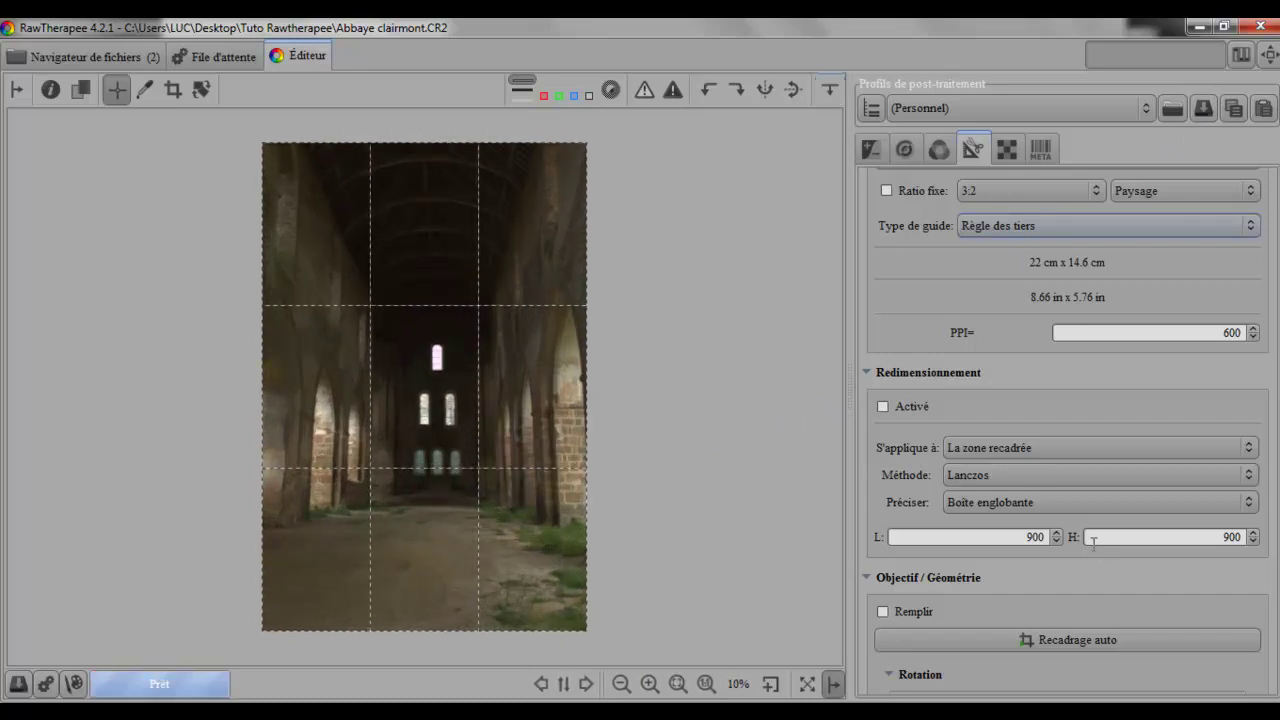
With Recadrage enabled, fix the crop ratio at 16:9 in Portrait orientation.
scroll(1114, 649, down, 5)
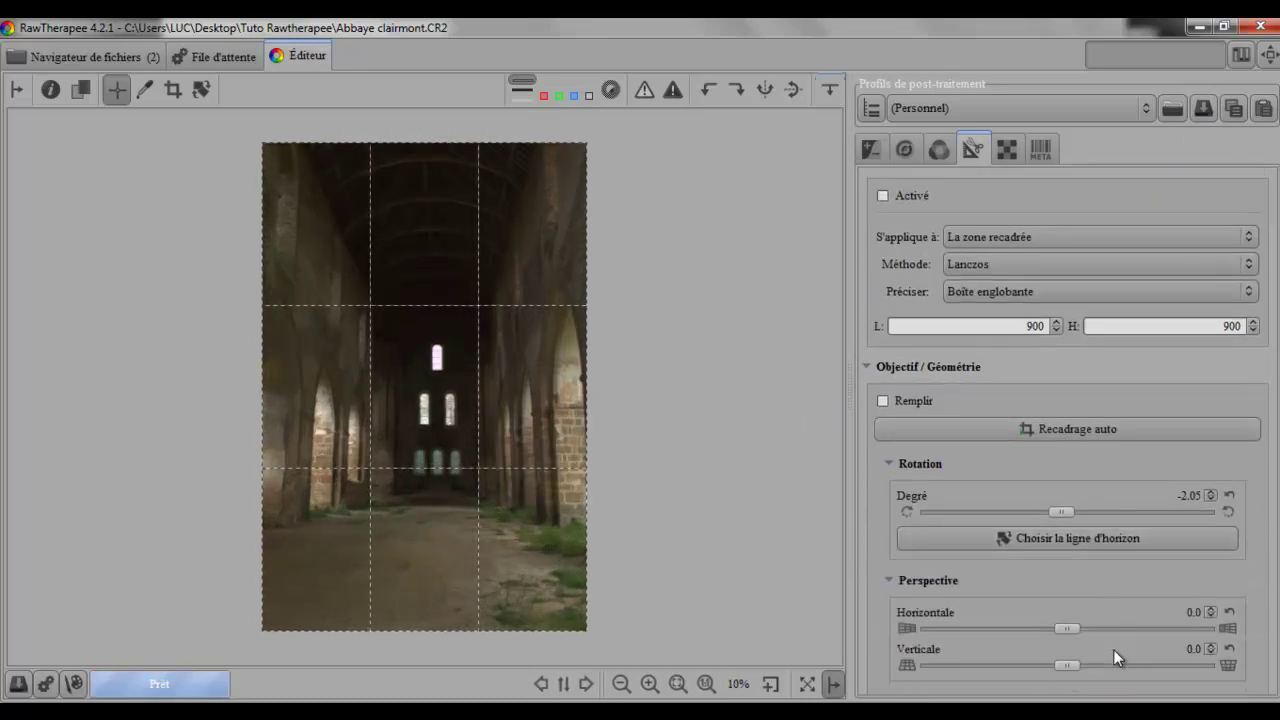
scroll(1113, 647, up, 8)
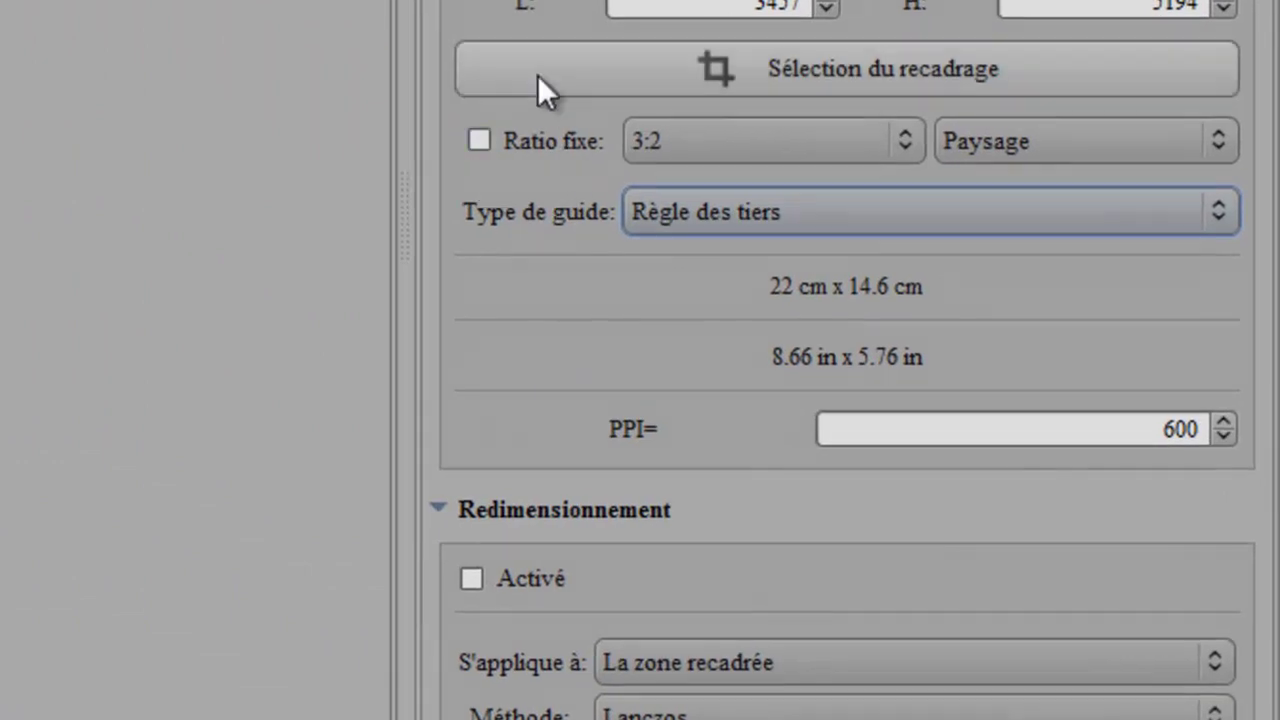
click(772, 117)
click(471, 44)
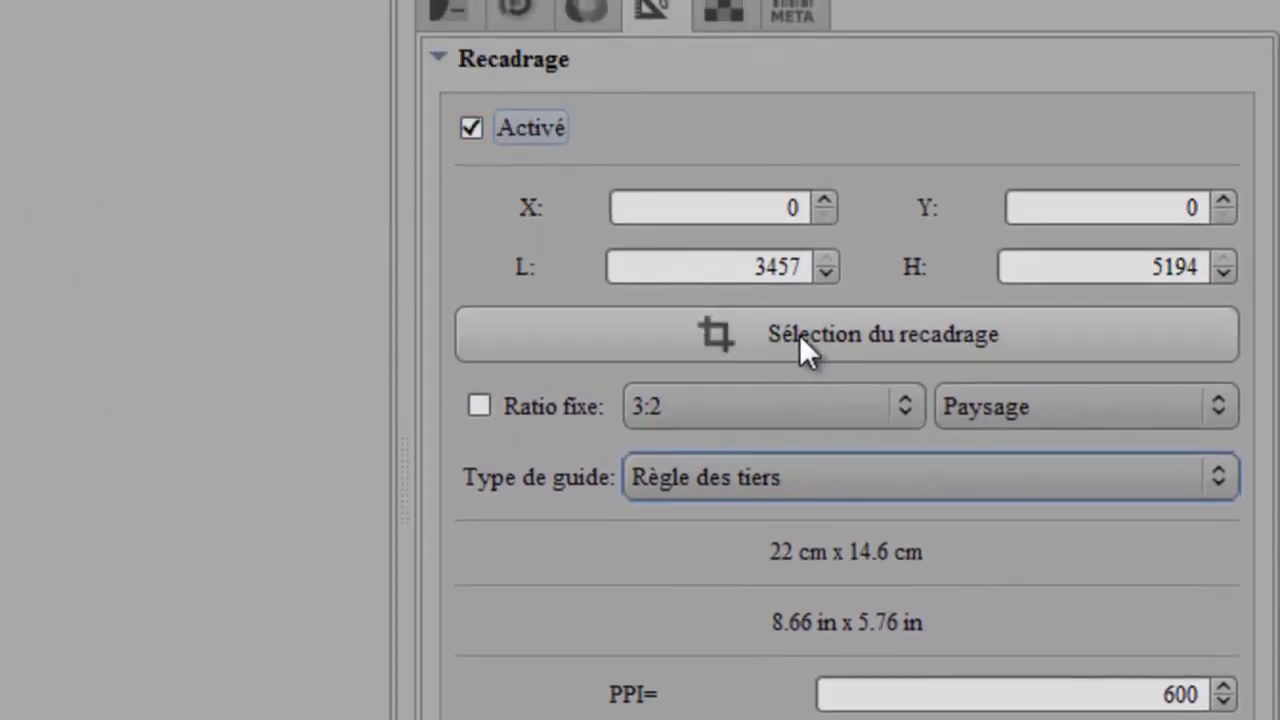
click(904, 406)
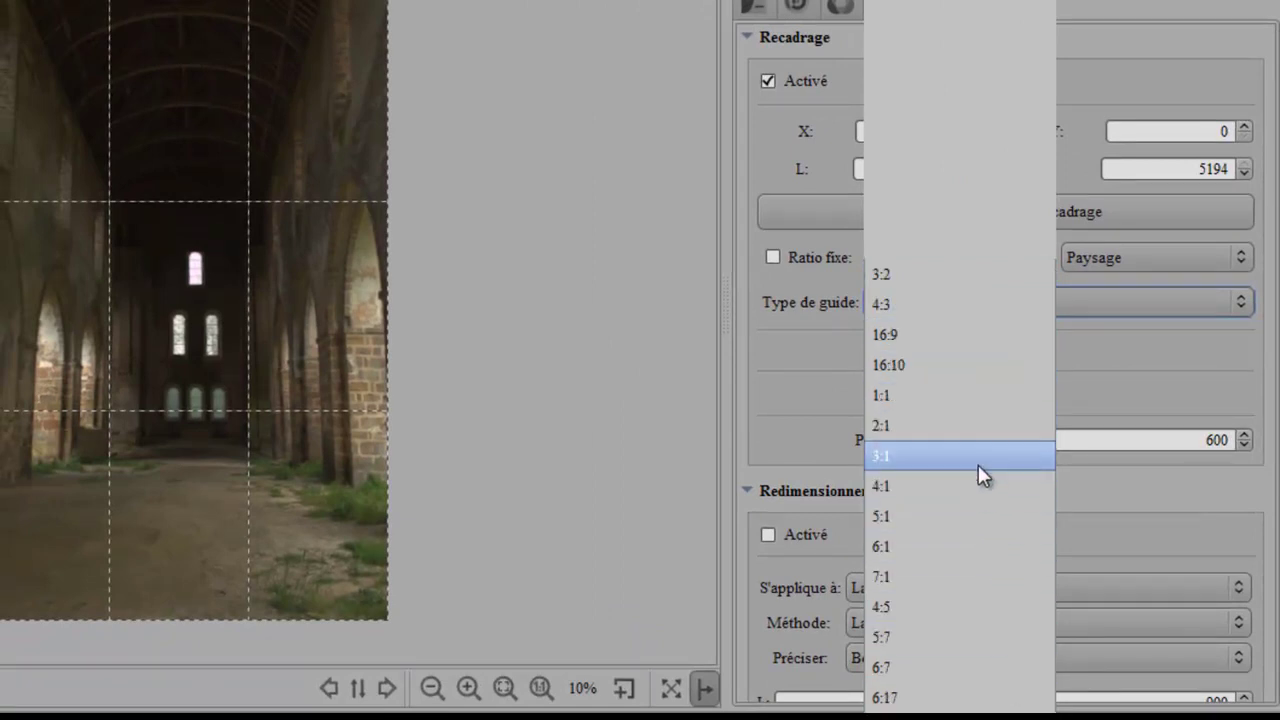
click(954, 334)
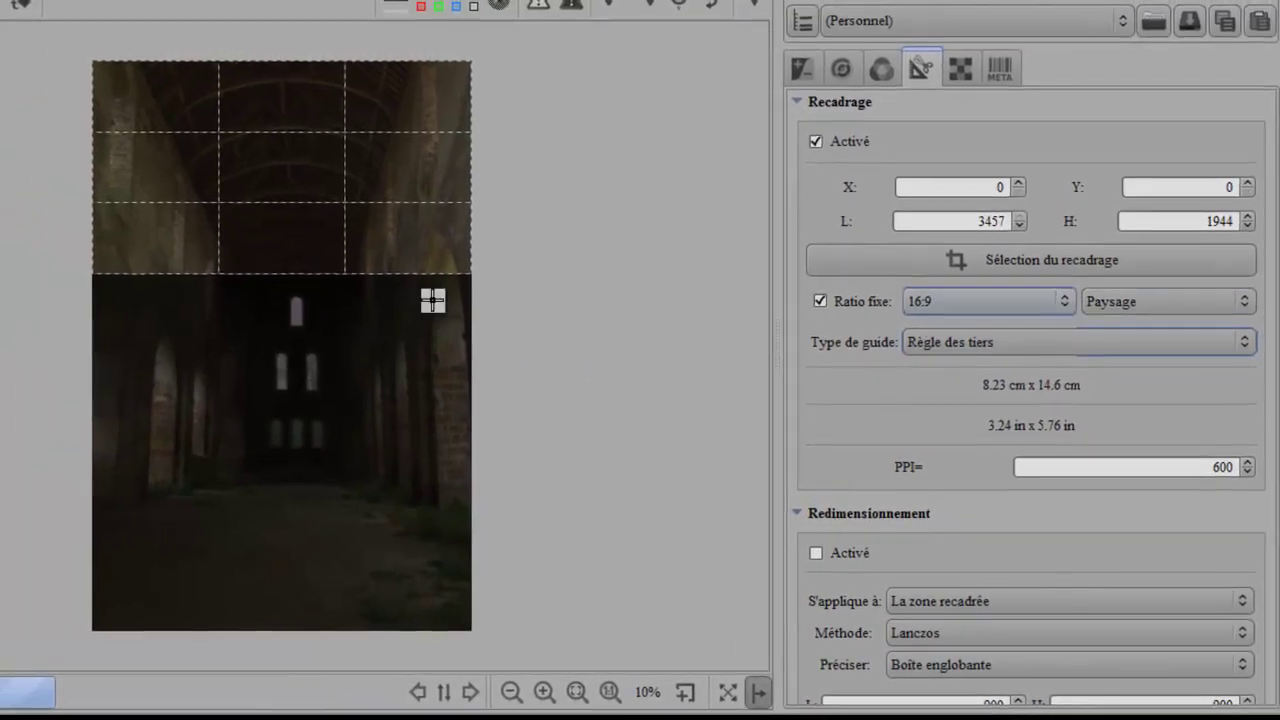
click(1245, 302)
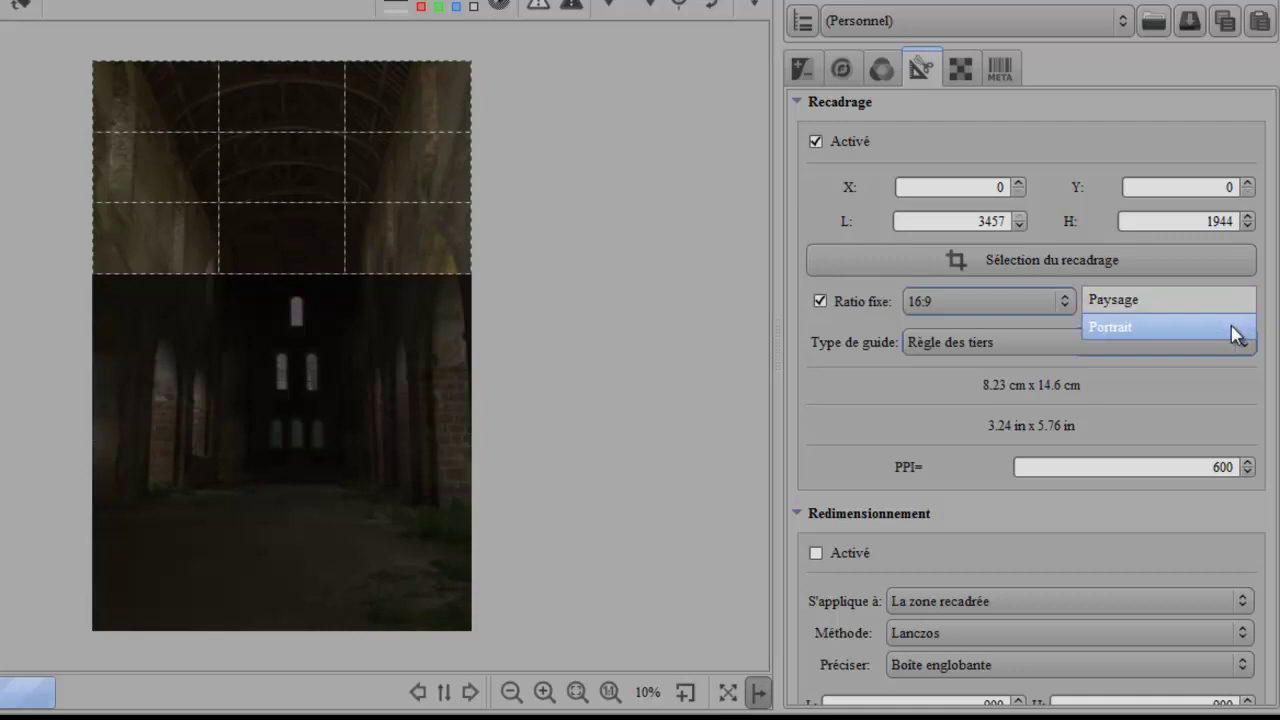
click(1237, 335)
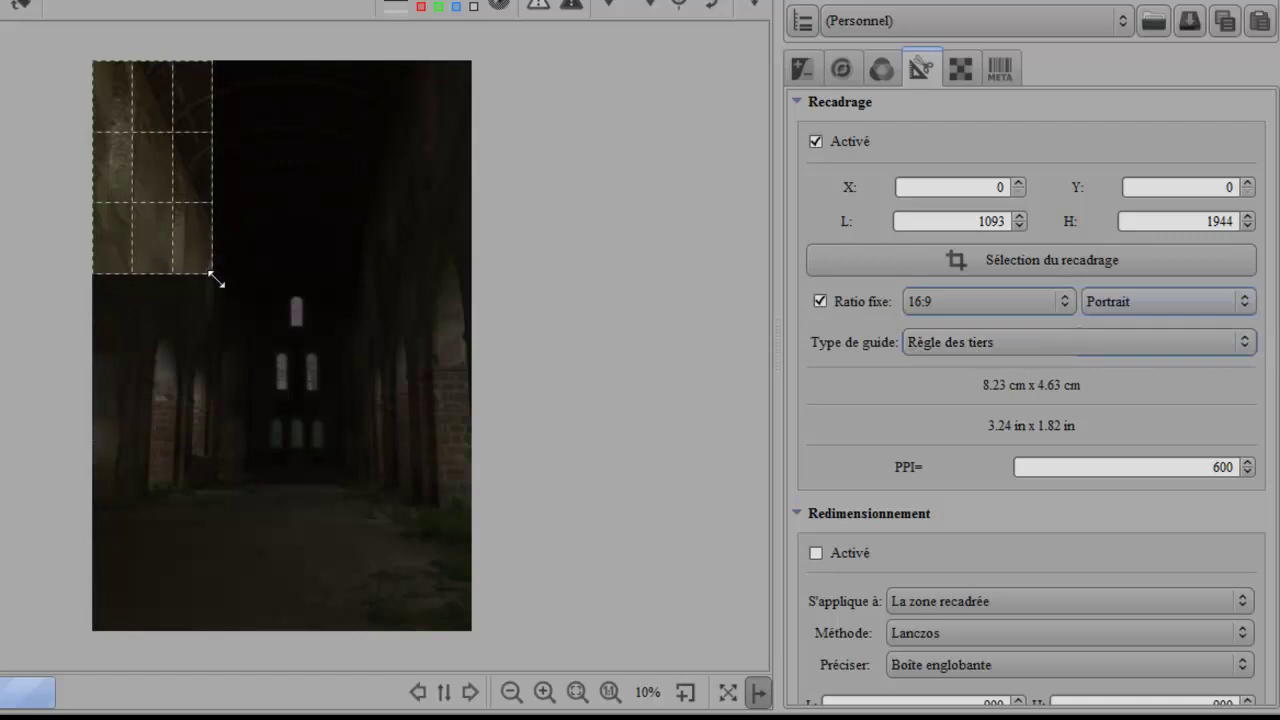
Enlarge the 16:9 crop frame from the photo's upper-left corner until it spans the nave over nearly the full height.
drag(213, 276, 260, 324)
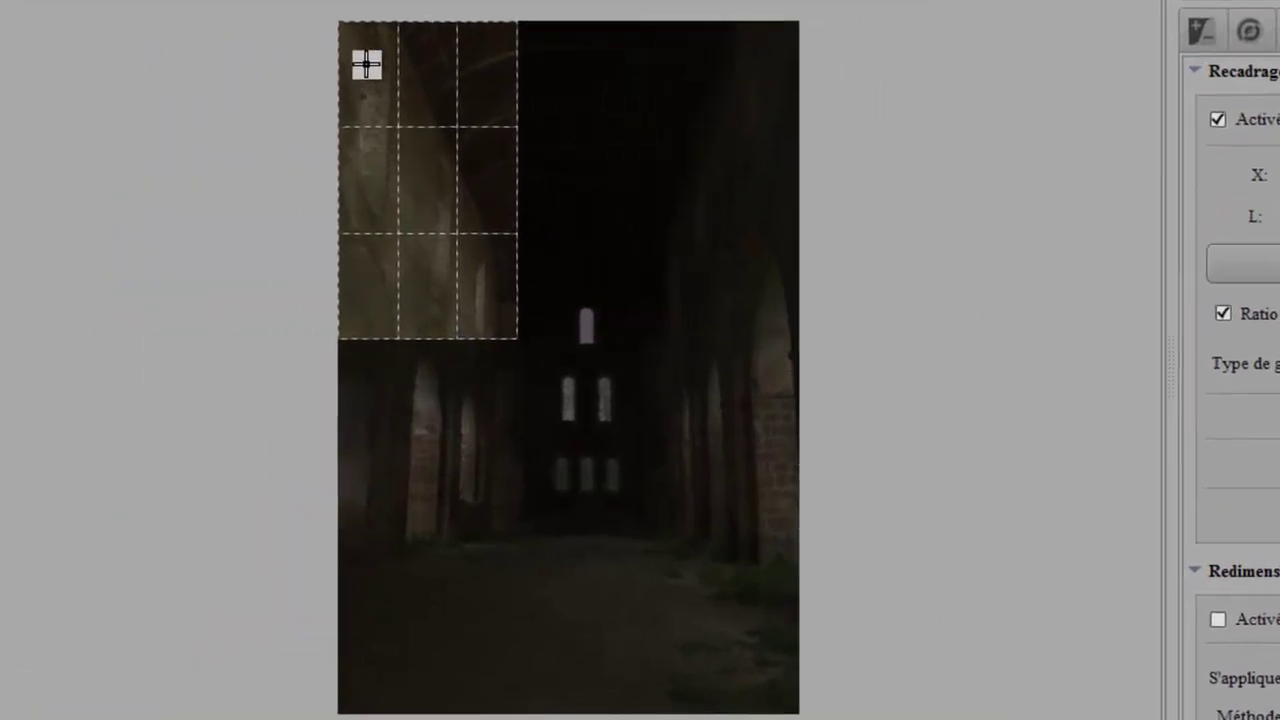
drag(342, 21, 390, 97)
drag(521, 338, 820, 708)
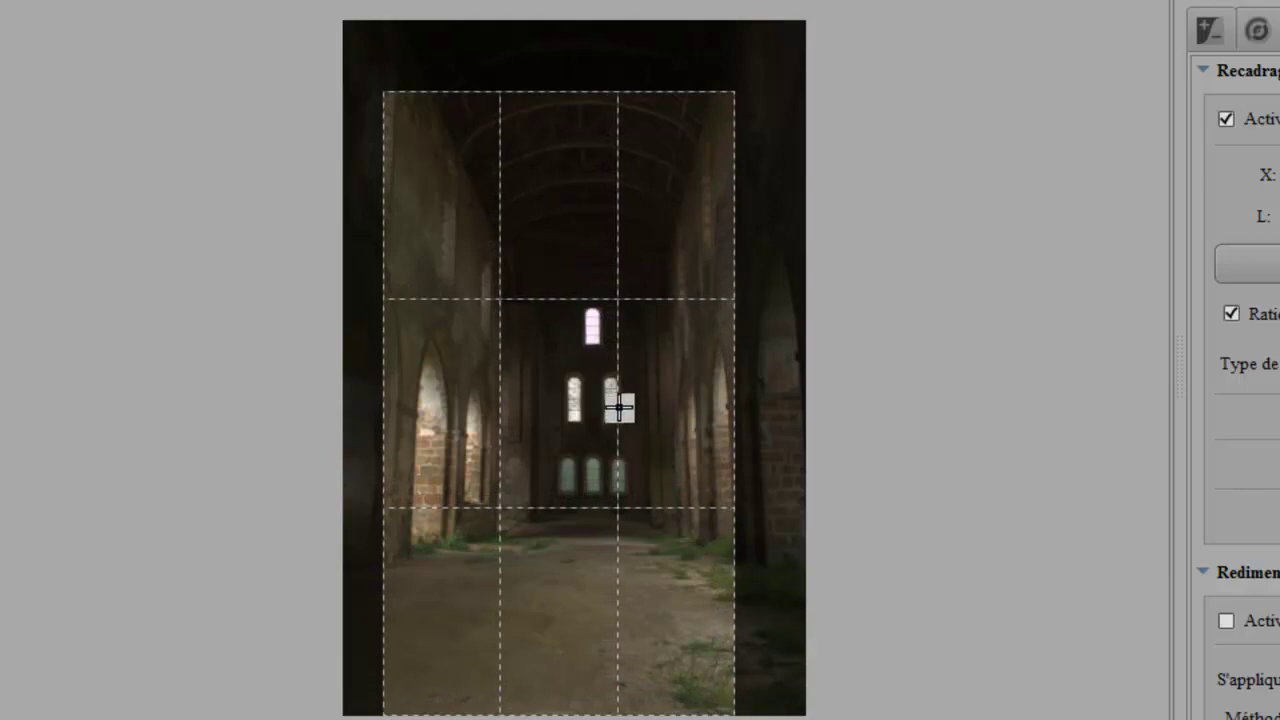
drag(380, 91, 485, 133)
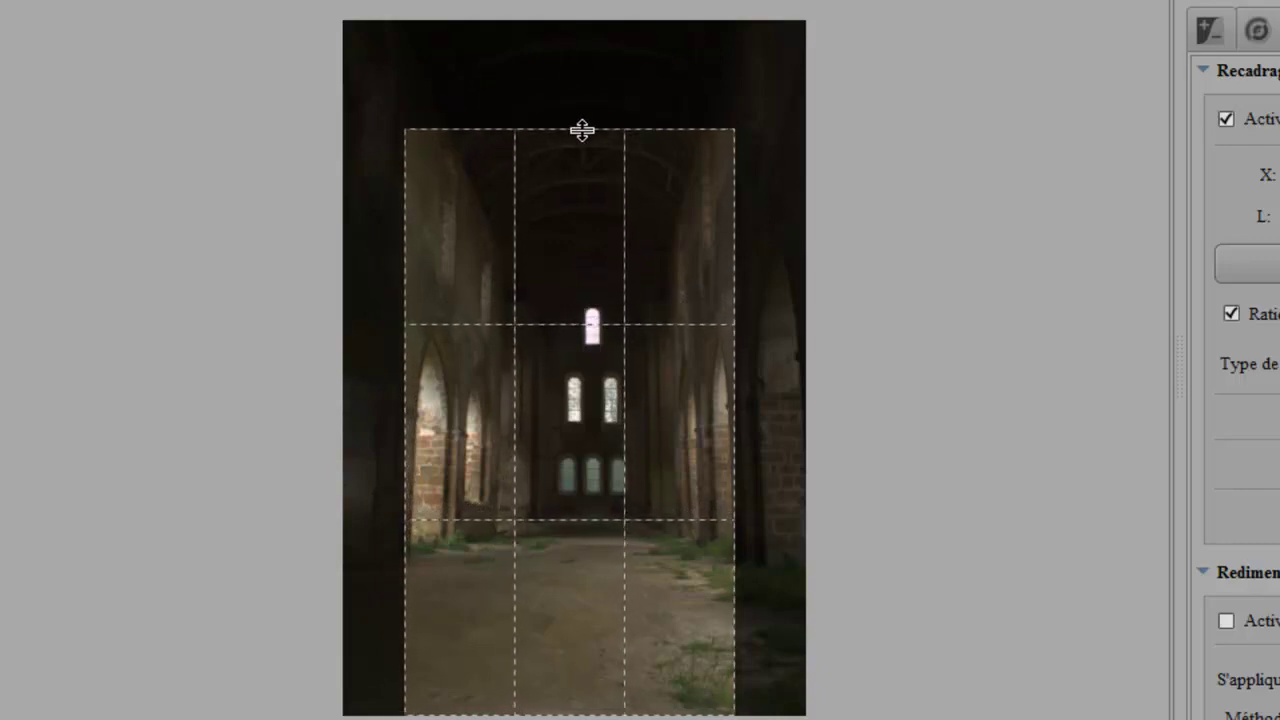
drag(580, 129, 603, 25)
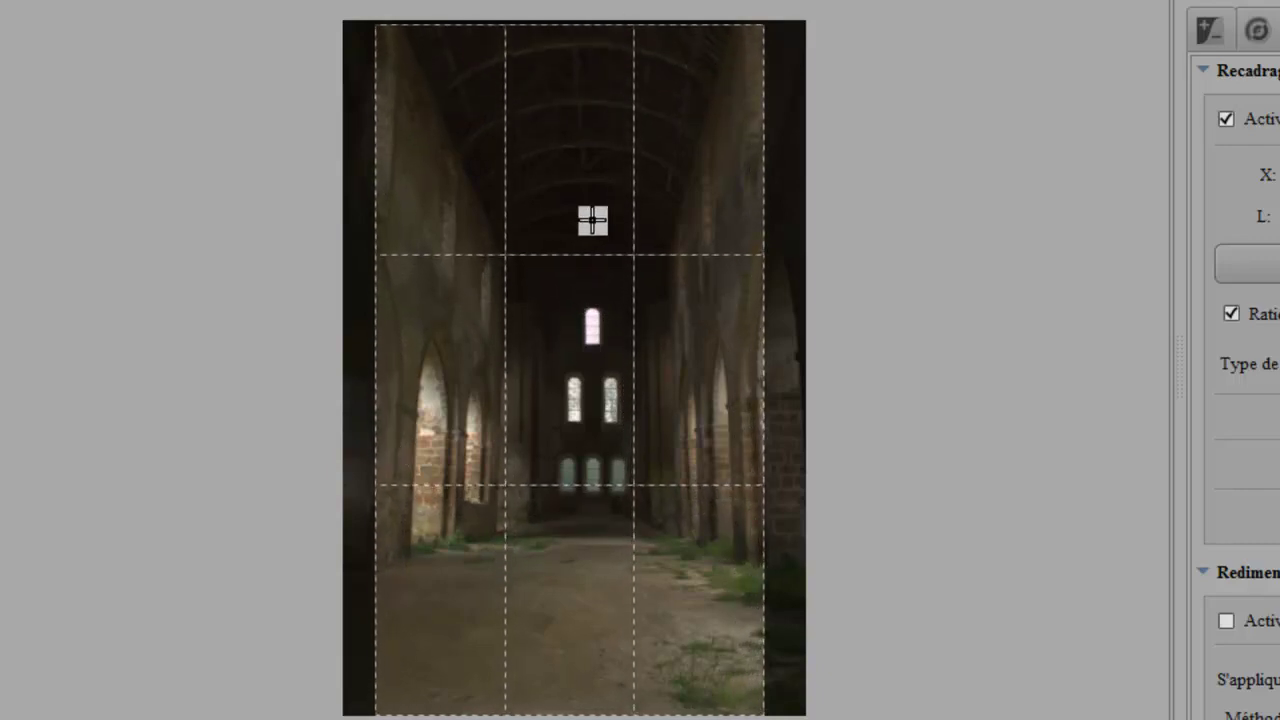
Tighten the crop around the central nave, flush with the photo's upper edge, to about 2562 x 4554 at X 468, Y 0.
drag(374, 419, 405, 418)
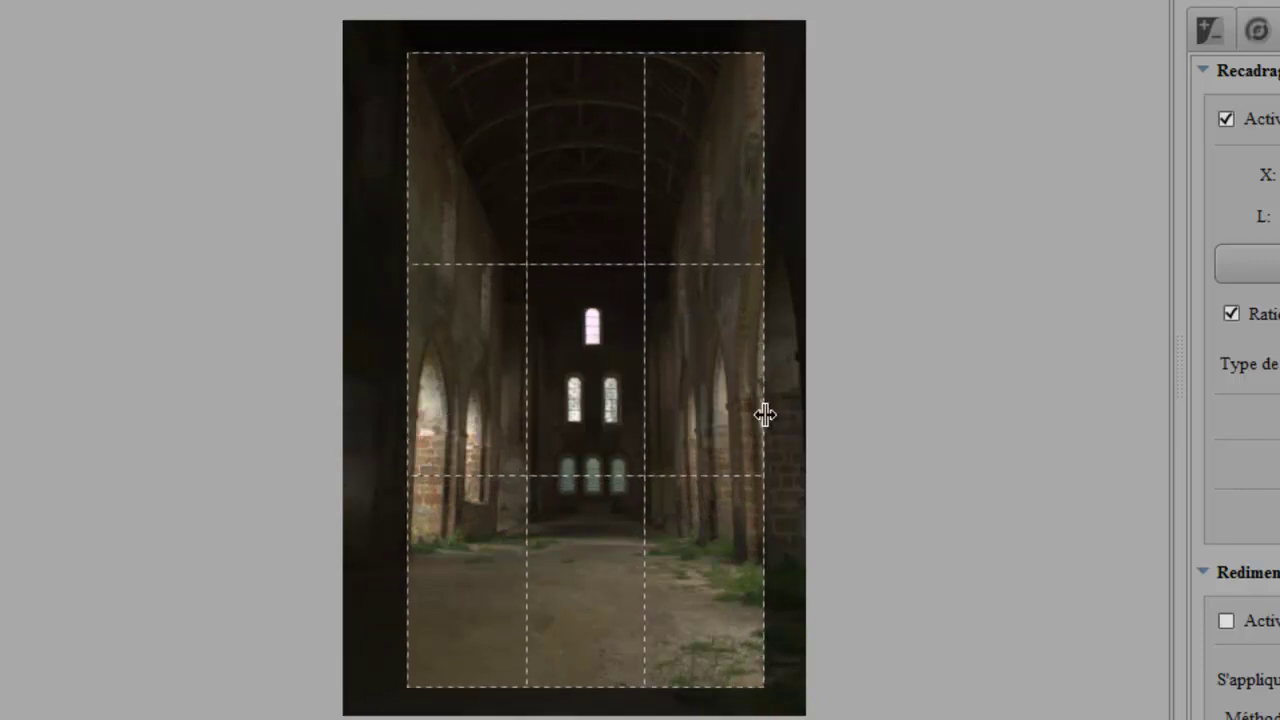
drag(765, 415, 749, 417)
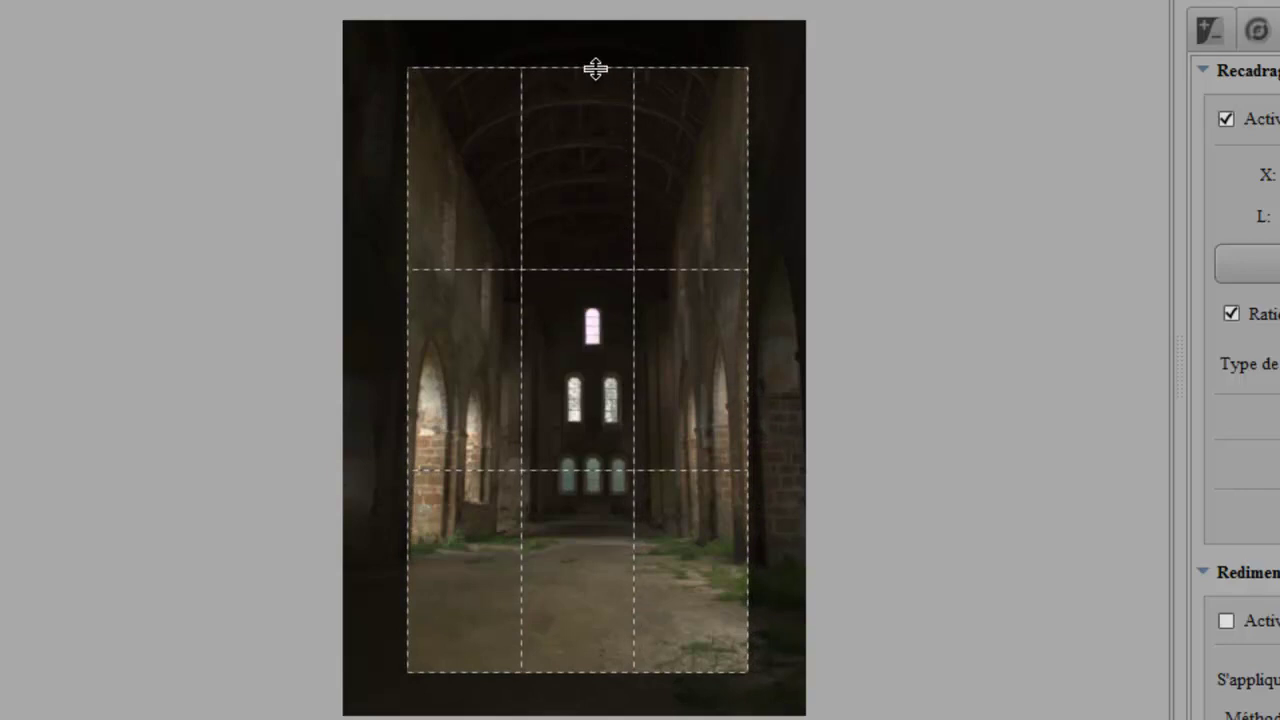
drag(595, 68, 591, 17)
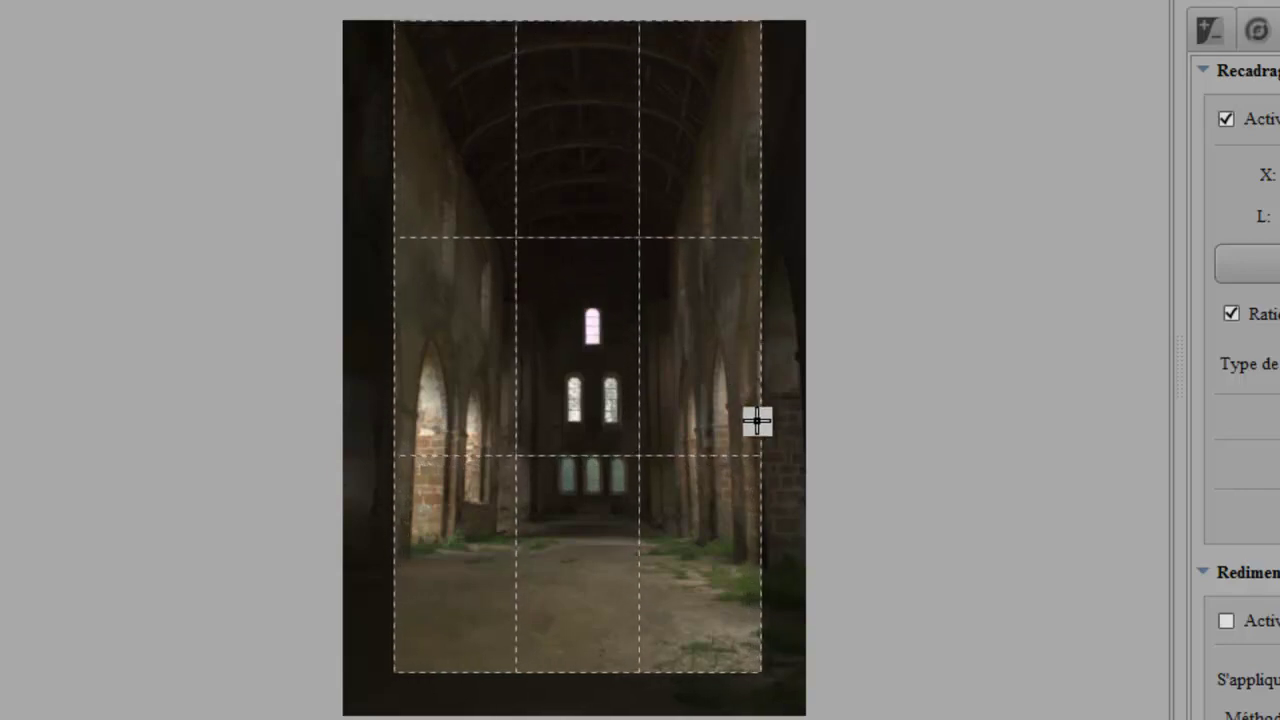
drag(609, 671, 610, 622)
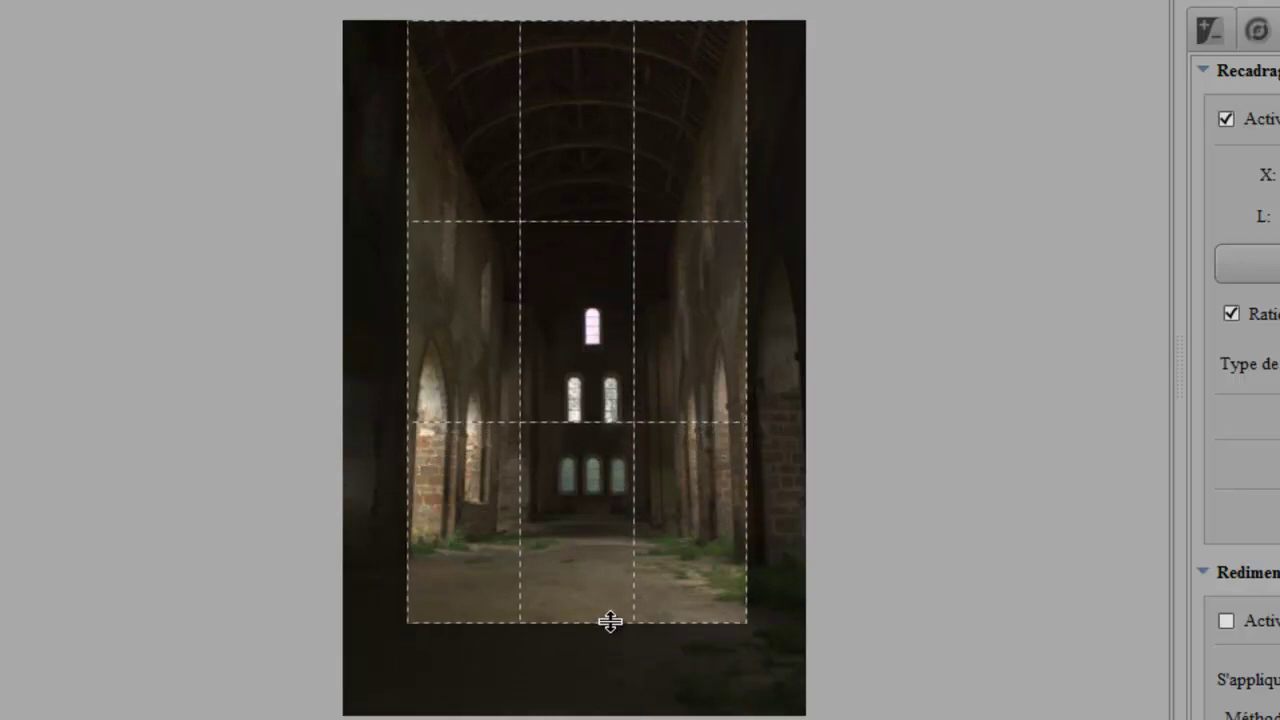
mouse_move(610, 622)
mouse_down()
mouse_move(611, 560)
mouse_move(595, 628)
mouse_up()
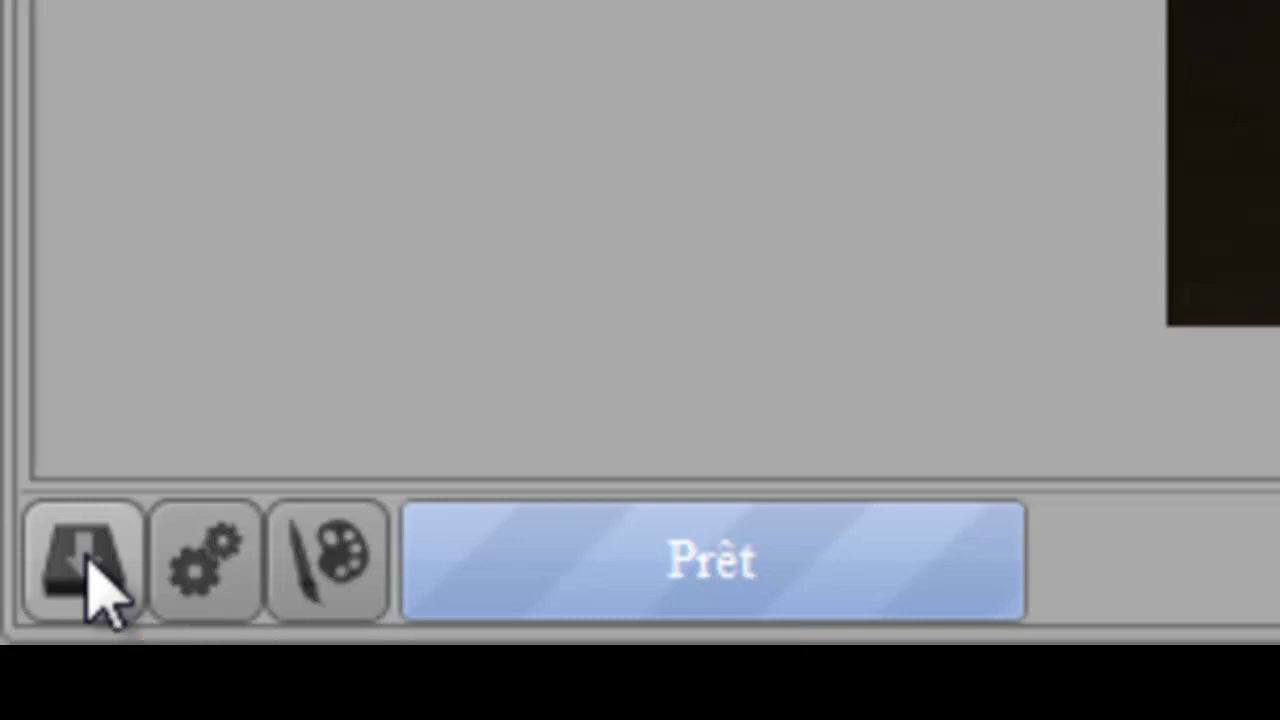
Start saving the developed image in the Tuto Rawtherapee folder under the name Abbaye clairmont 2.
click(88, 572)
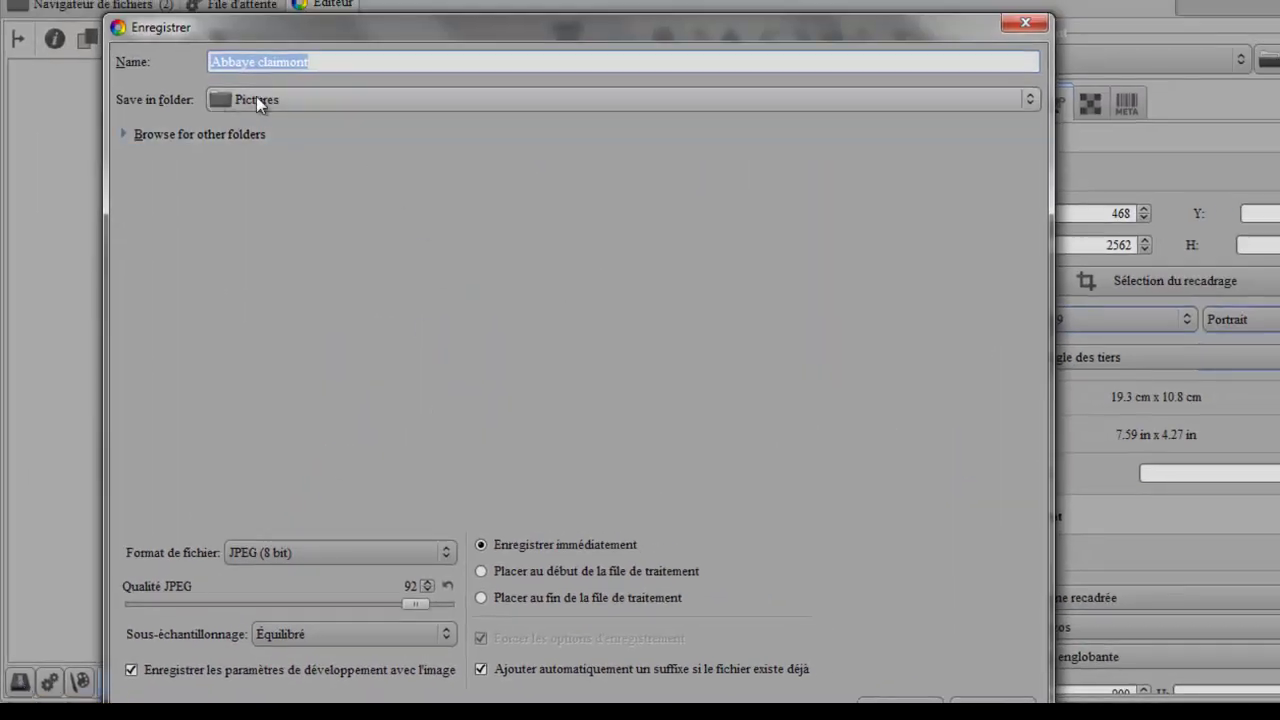
click(218, 99)
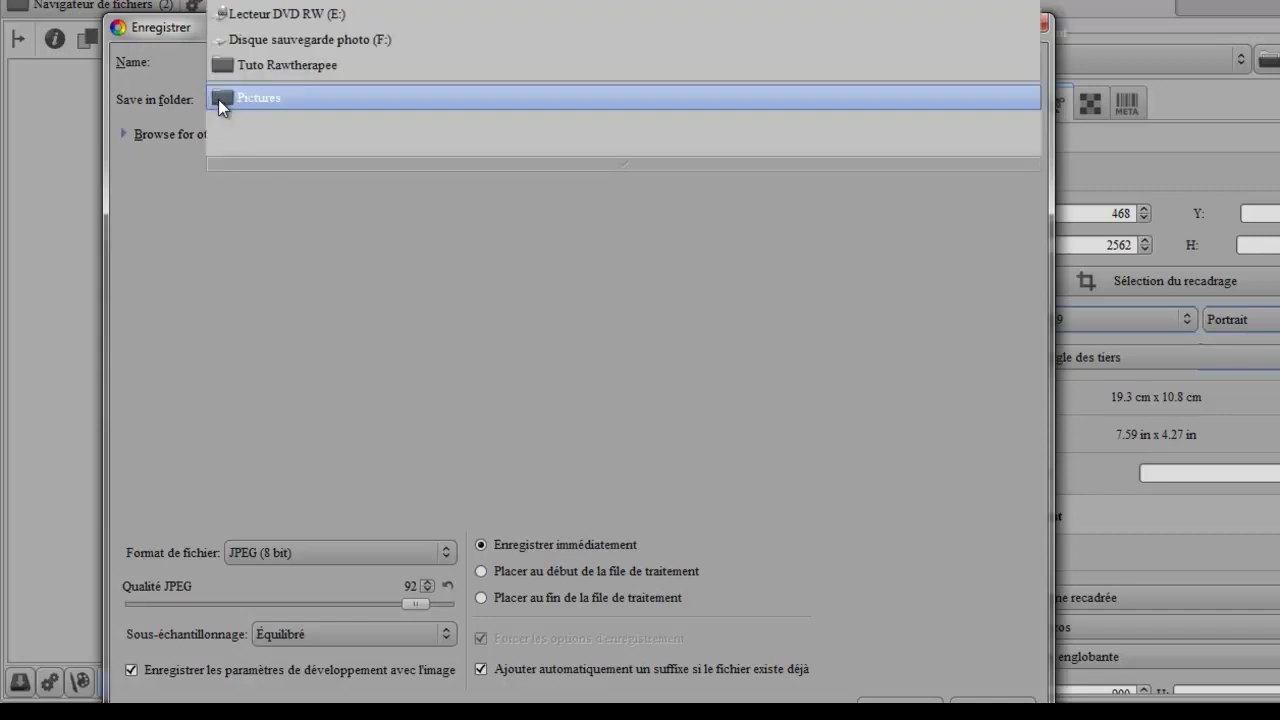
click(240, 66)
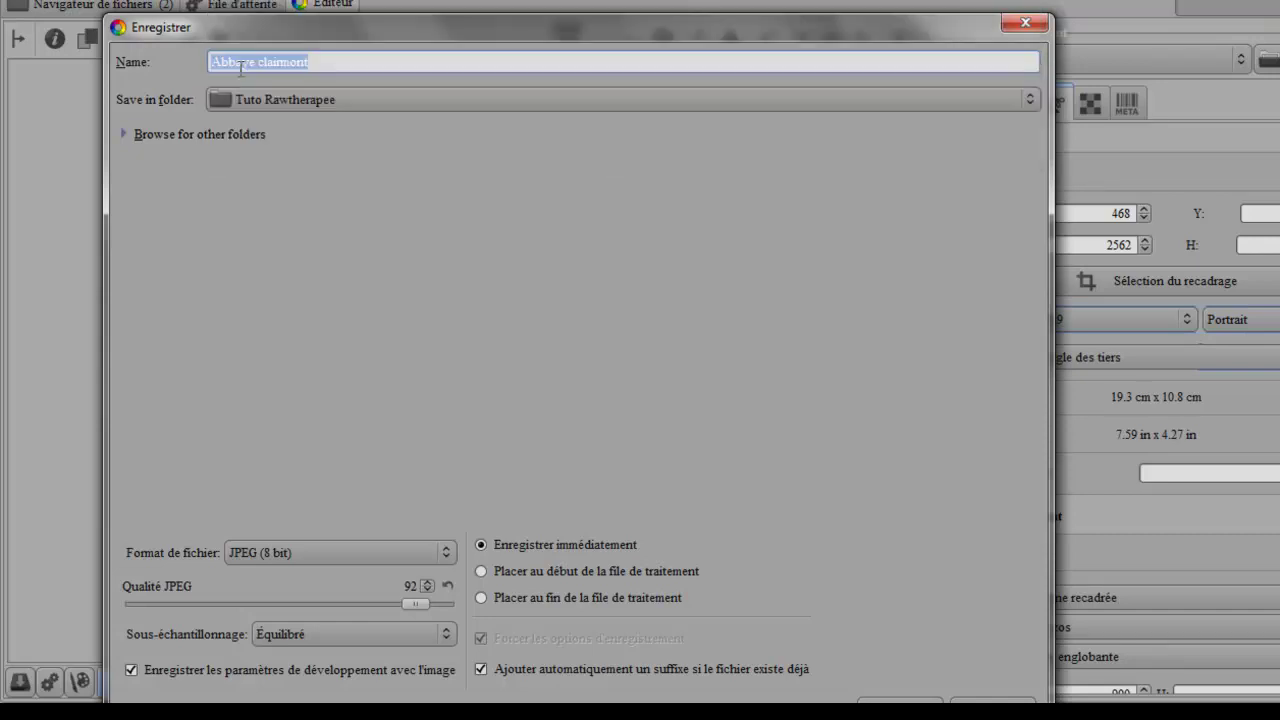
click(328, 61)
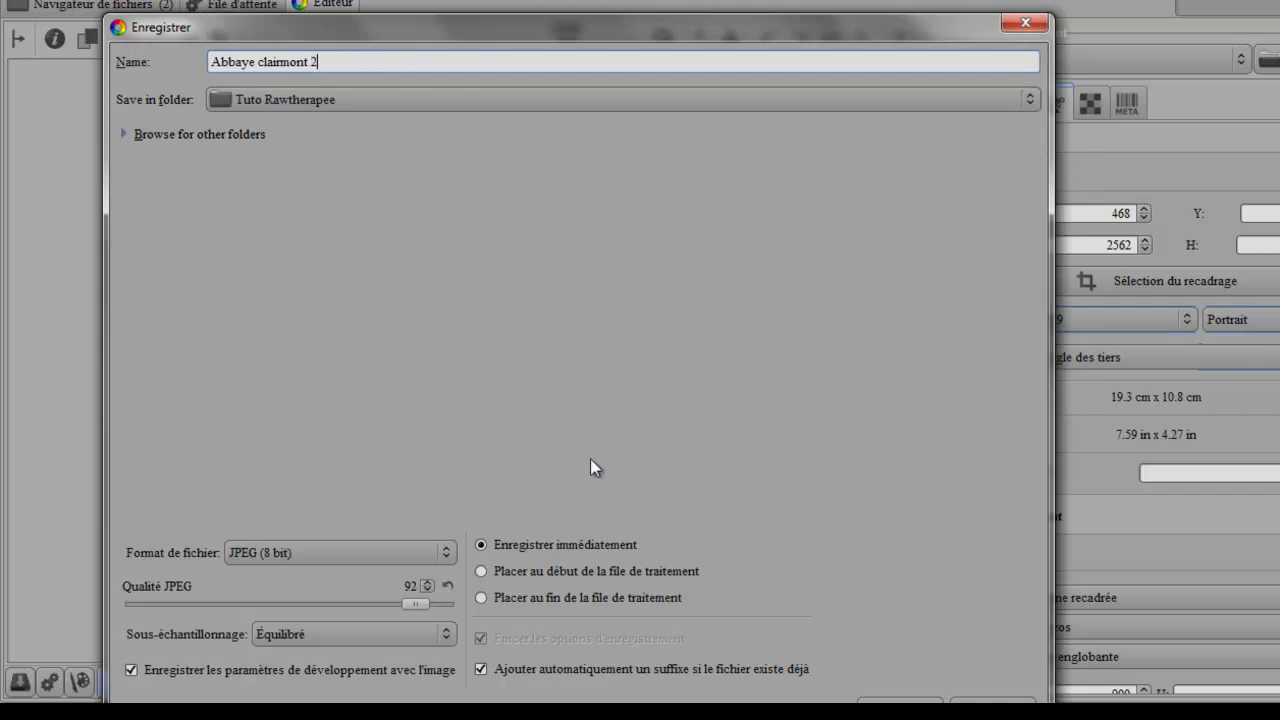
Set the file format to TIFF (16 bit) and save the image immediately.
click(446, 555)
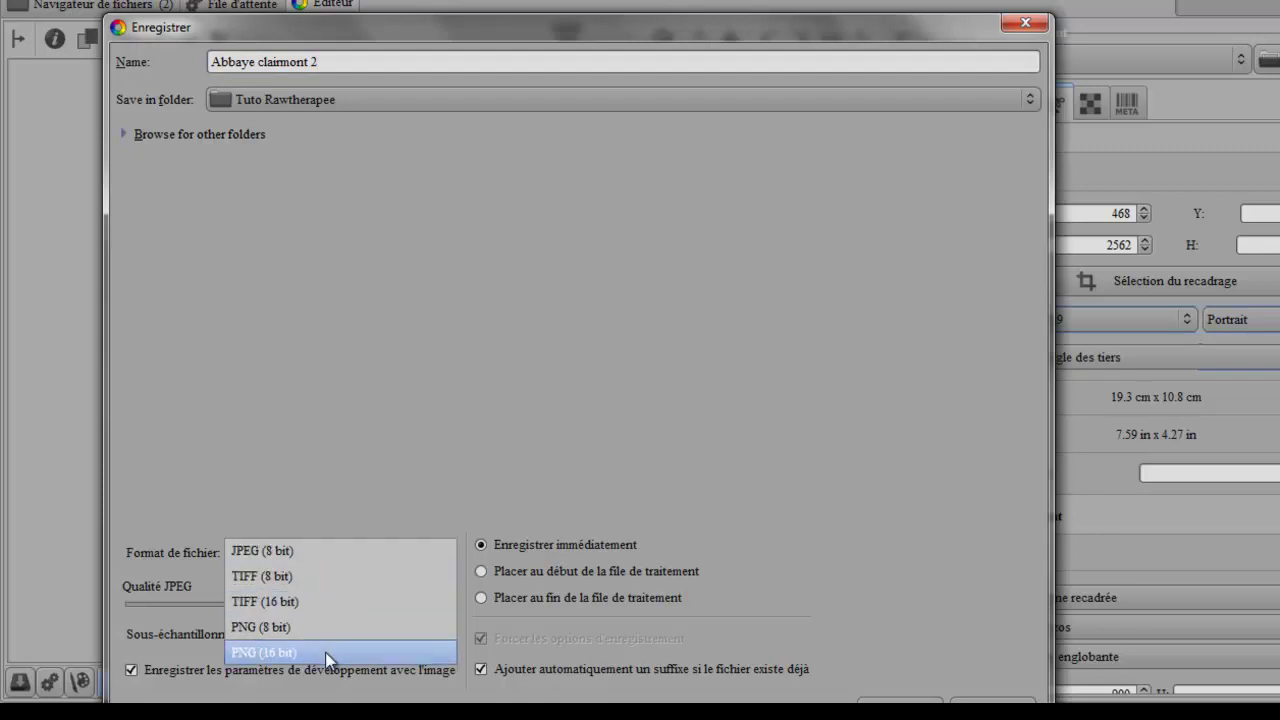
click(300, 601)
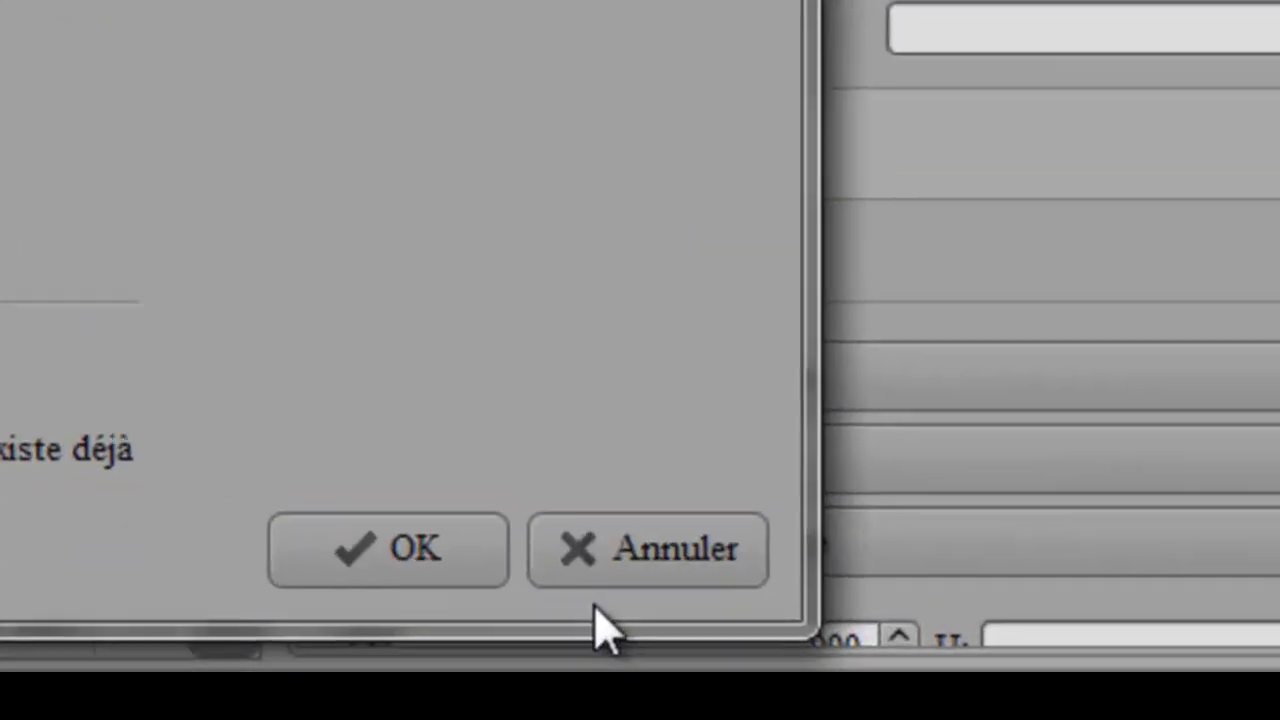
click(849, 638)
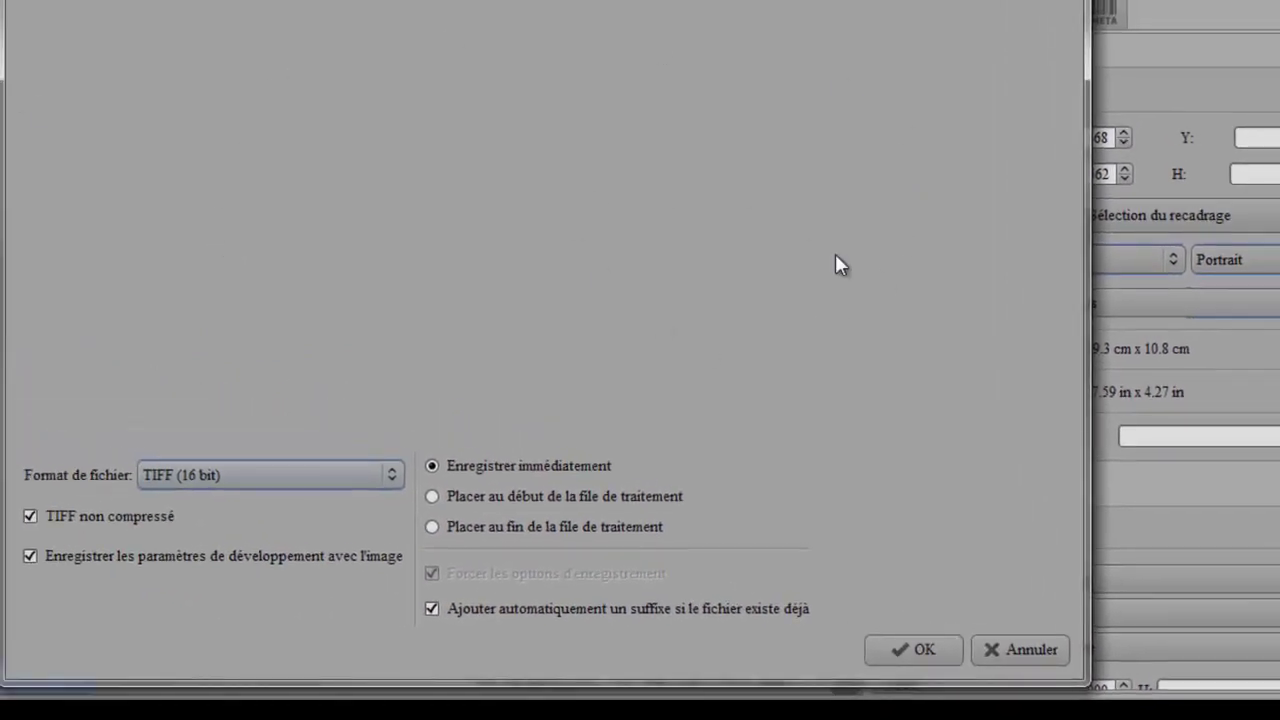
click(923, 648)
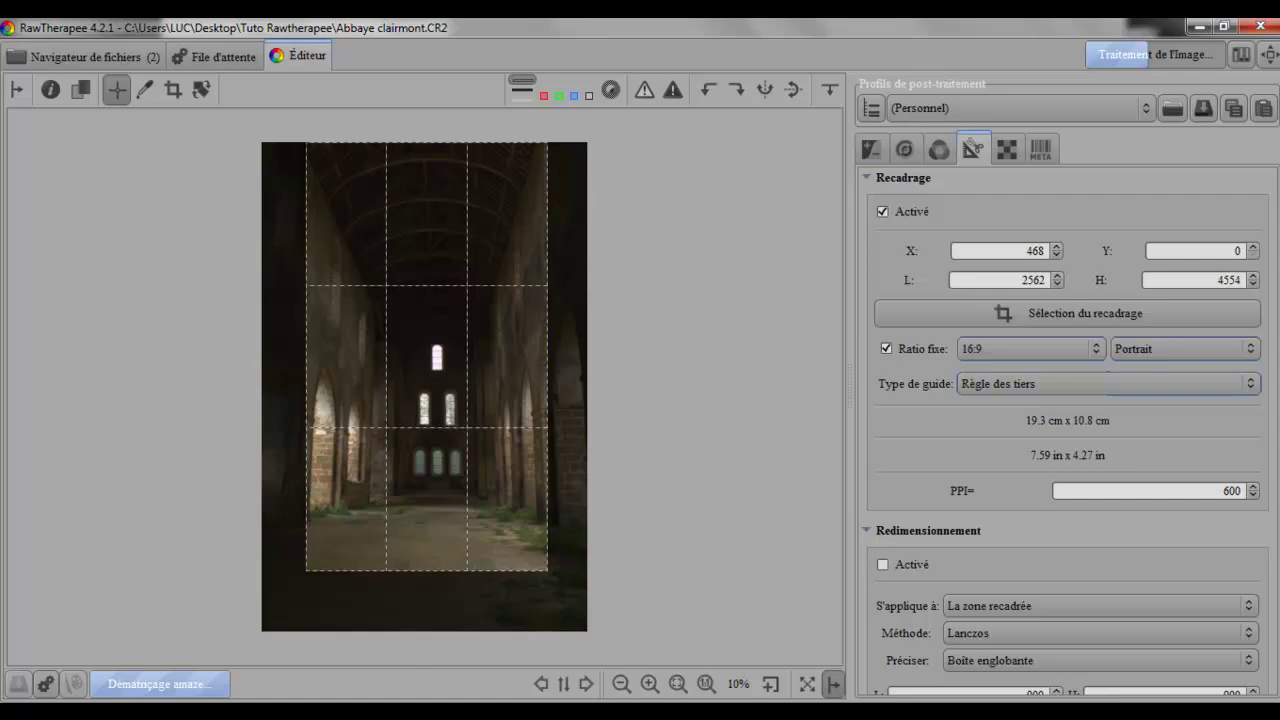
Switch to the Tuto Rawtherapee folder in Windows Explorer and select the Abbaye clairmont 2.tif.out.pp3 settings file.
key(alt+Tab)
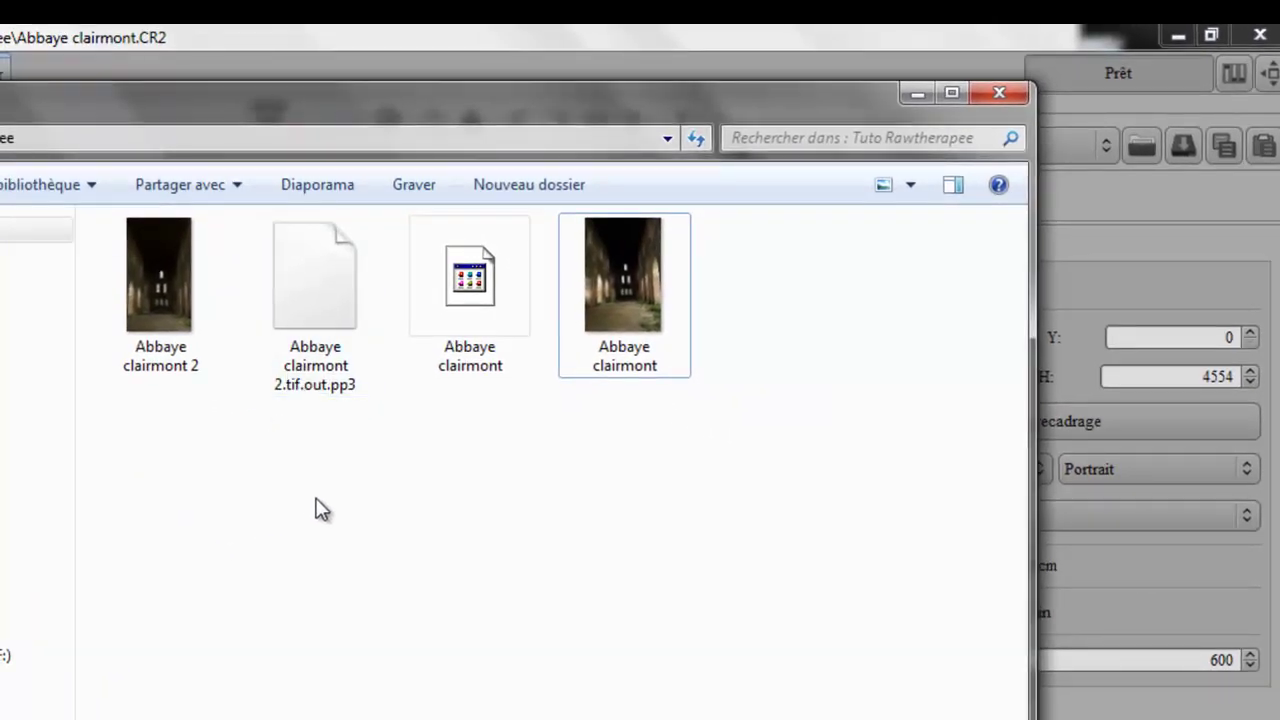
click(330, 270)
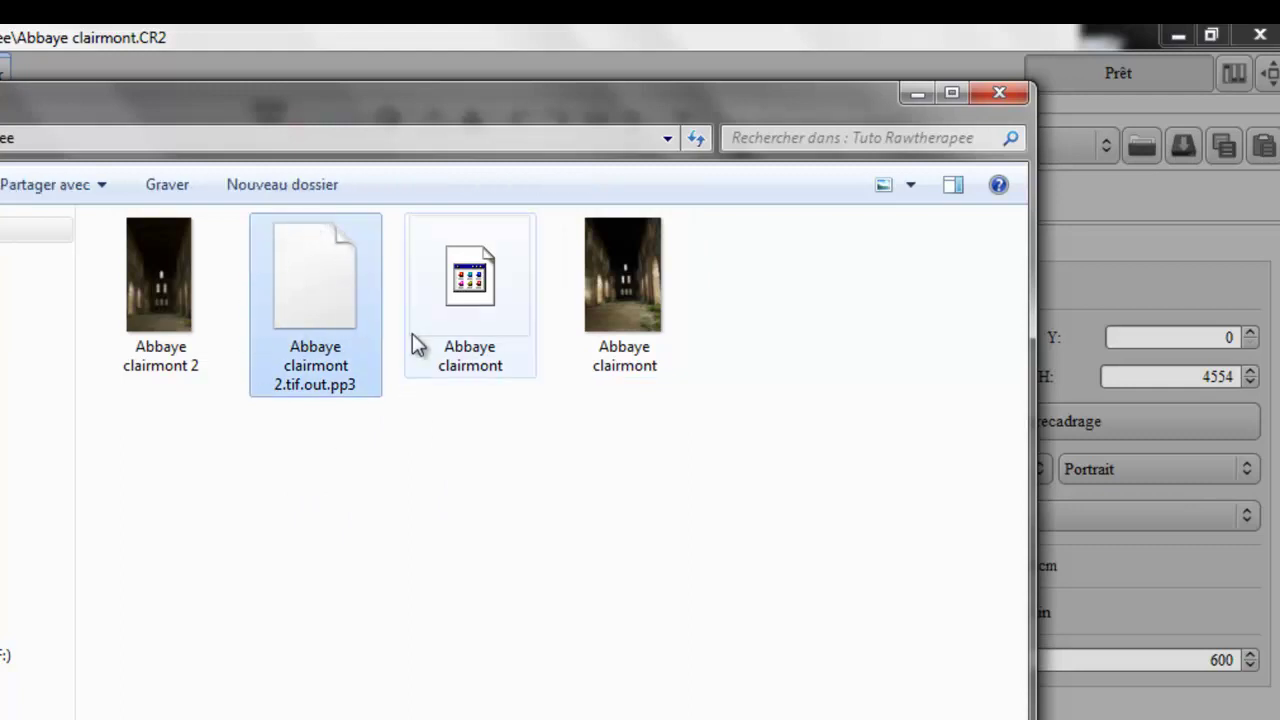